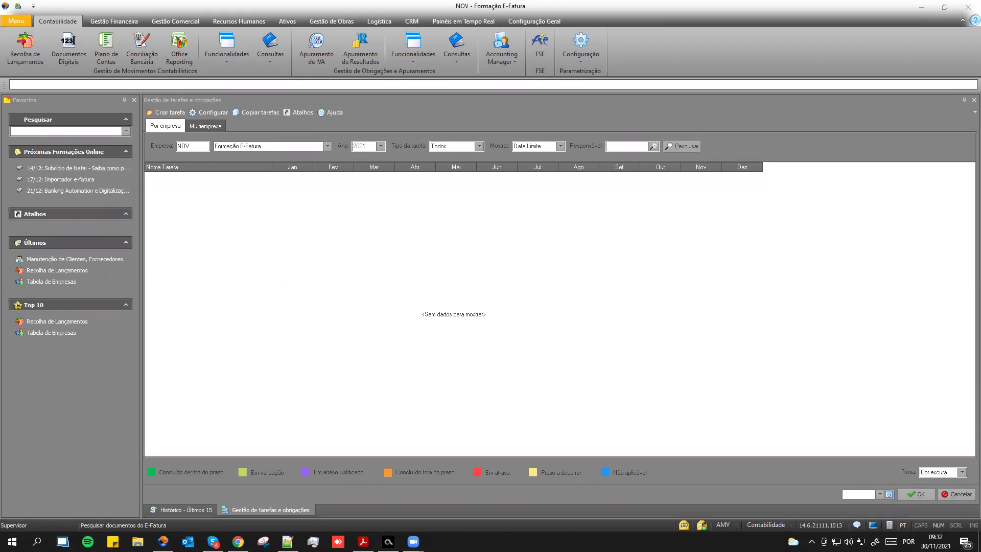
Open Recolha de Lançamentos and search the e-Fatura purchases dated 01/02/2021 to 28/02/2021.
click(24, 54)
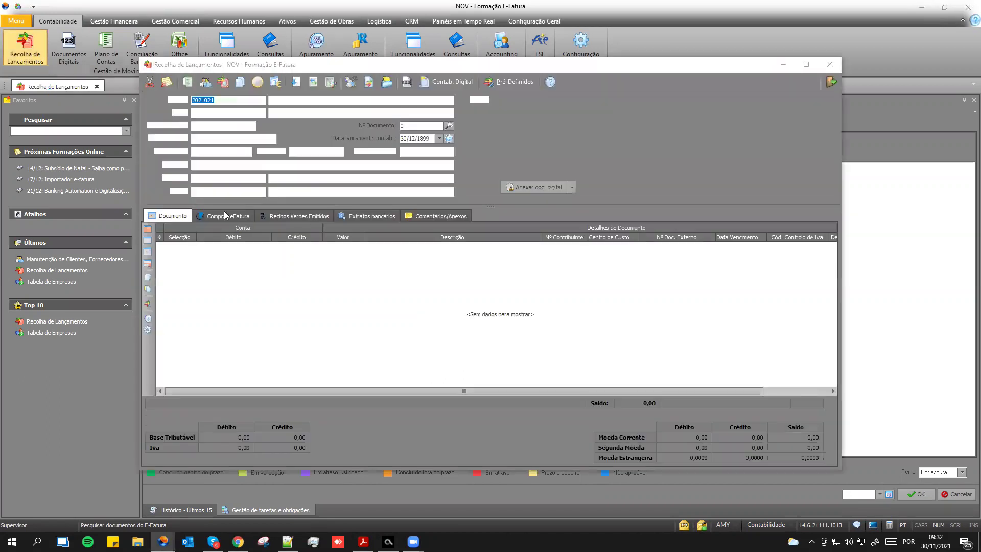
click(226, 216)
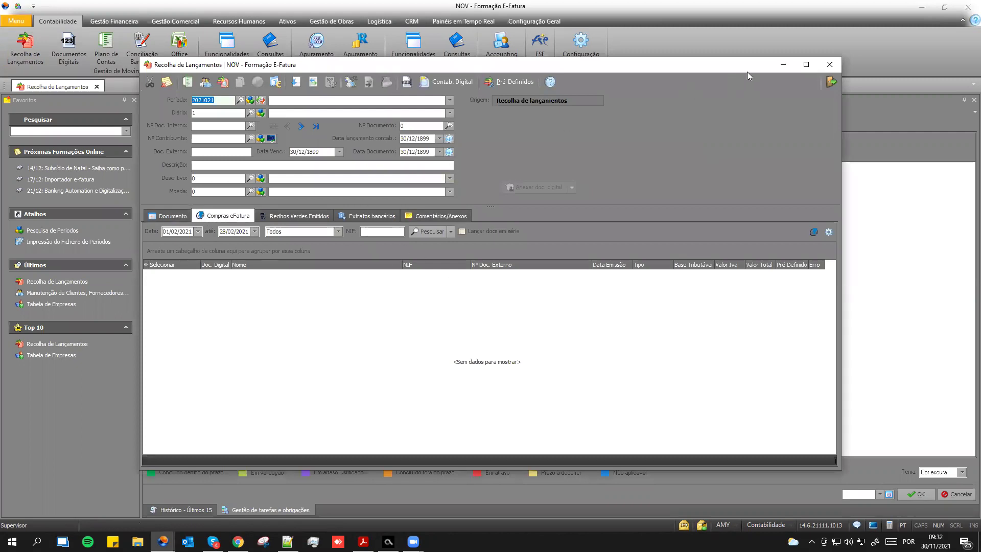
click(420, 230)
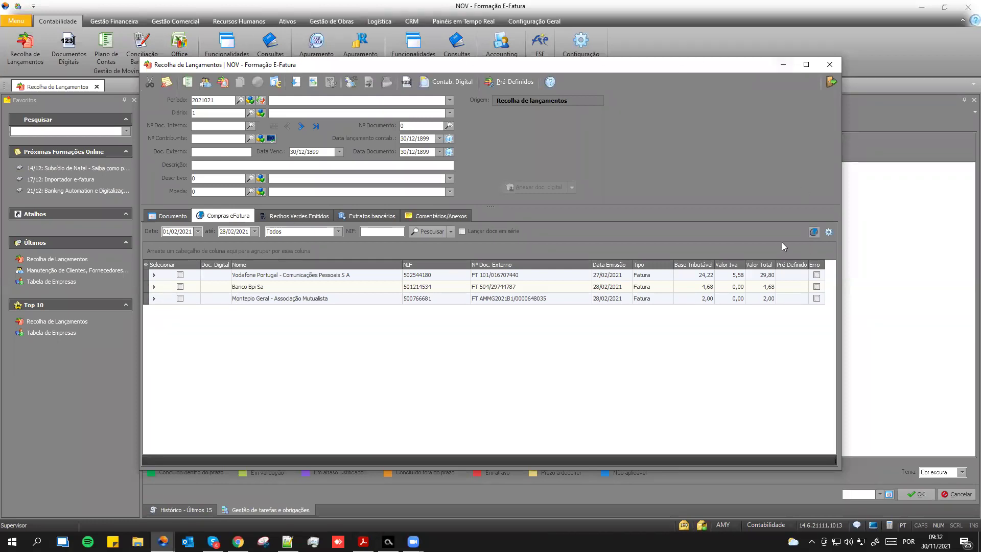
Open Conciliação e-Fatura and search its documents for 01/02/2021 to 28/02/2021.
click(236, 50)
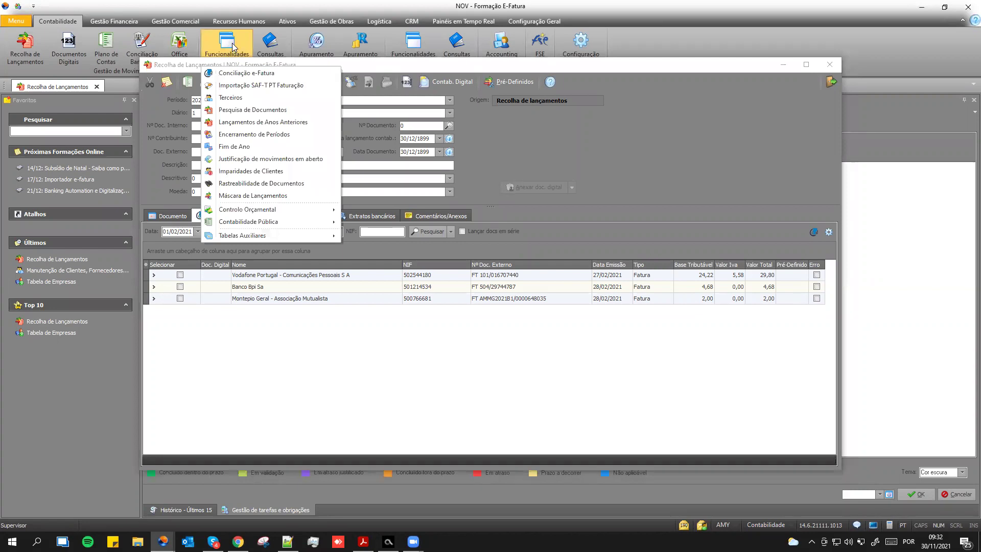
click(235, 75)
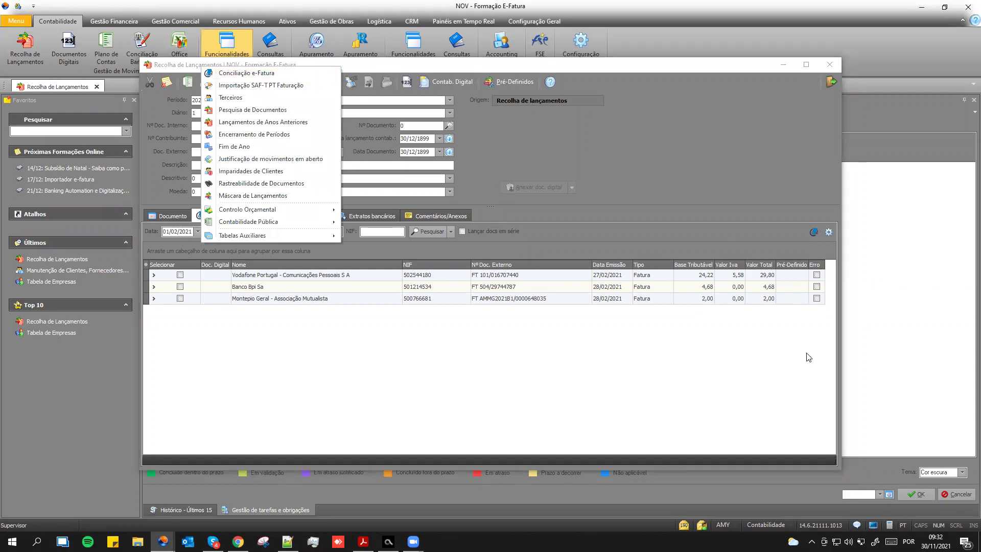
click(813, 233)
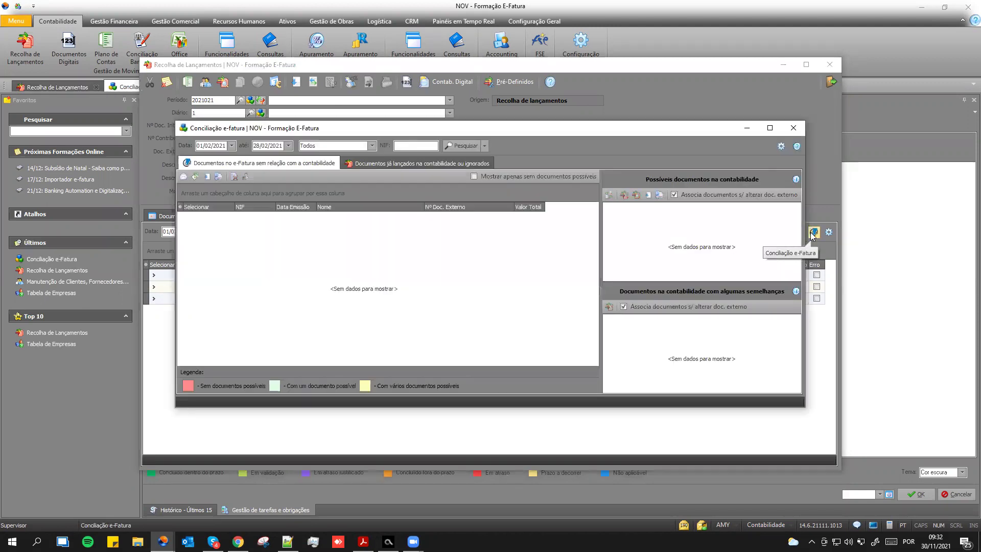
click(453, 147)
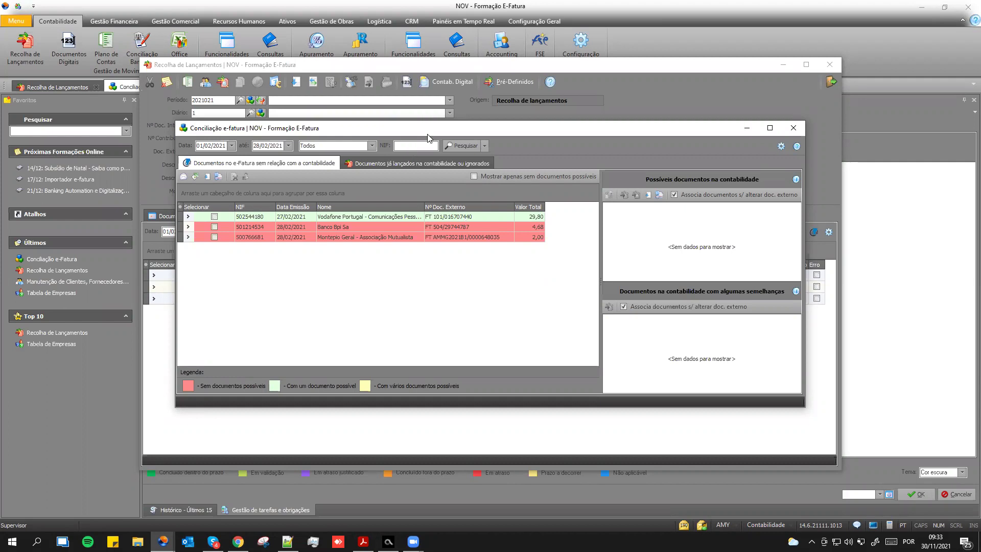
Move the entries window and the e-Fatura reconciliation window apart so both document lists can be compared.
drag(428, 137, 477, 171)
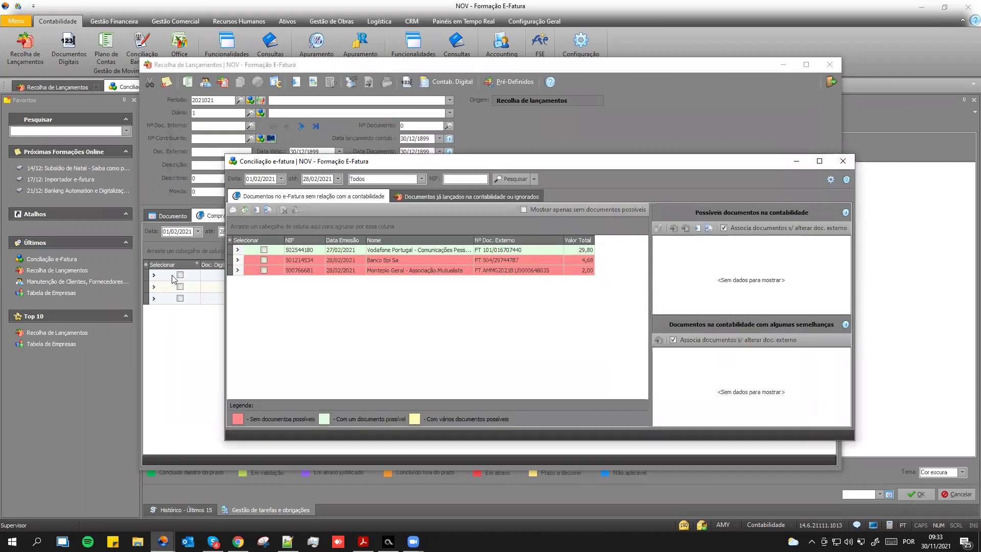
click(271, 67)
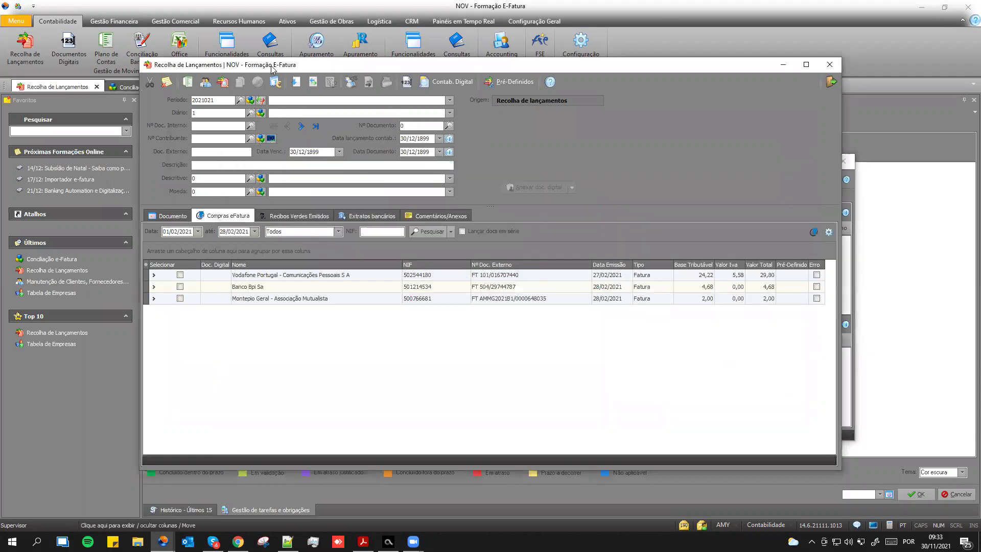
drag(271, 67, 142, 13)
click(726, 164)
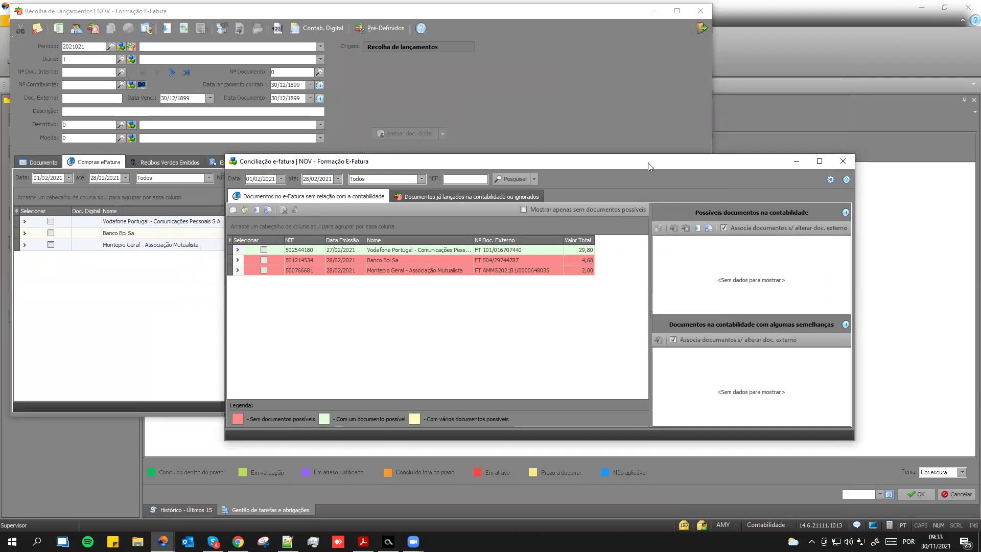
drag(648, 163, 711, 207)
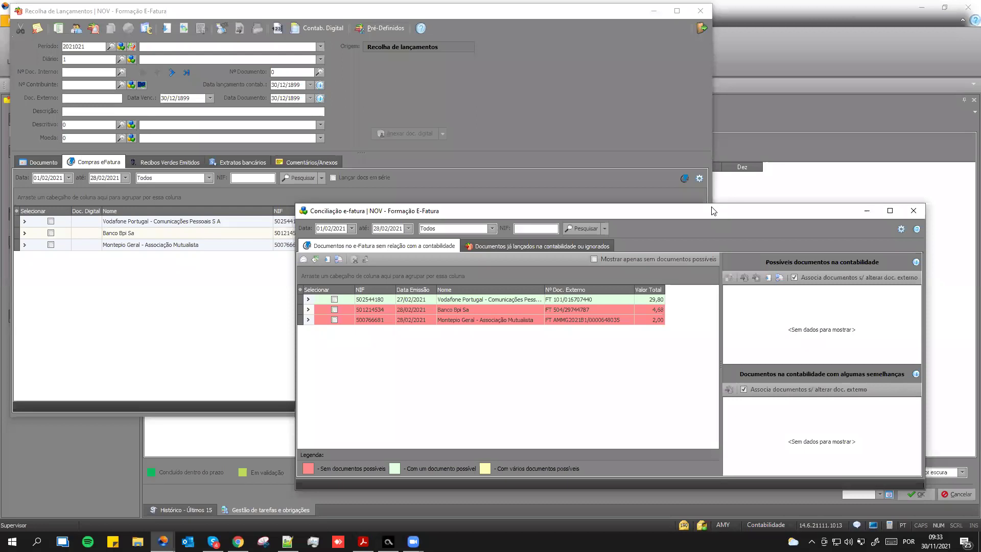
Maximize the reconciliation window and review the Vodafone invoice's possible accounting match and the list of already posted or ignored documents.
click(497, 300)
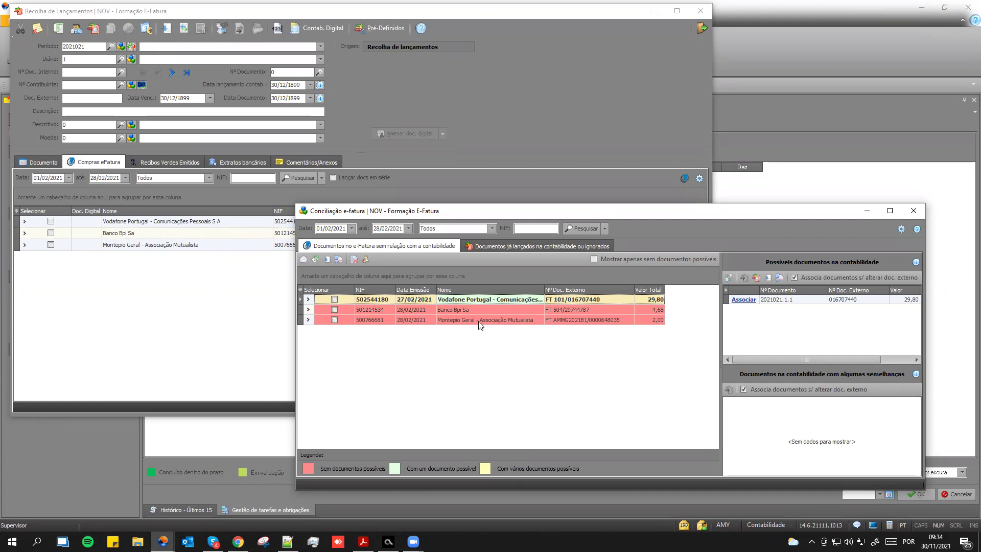
click(889, 210)
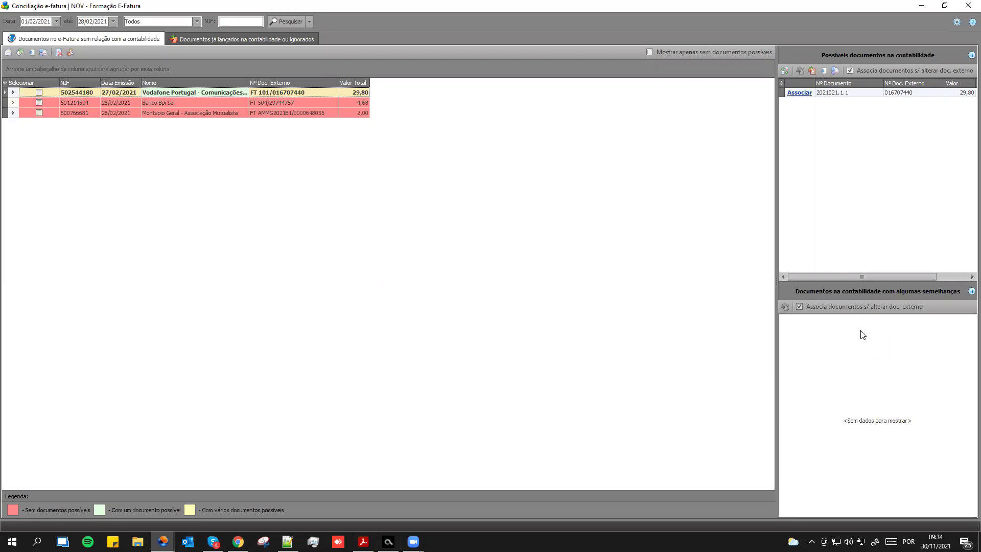
click(289, 90)
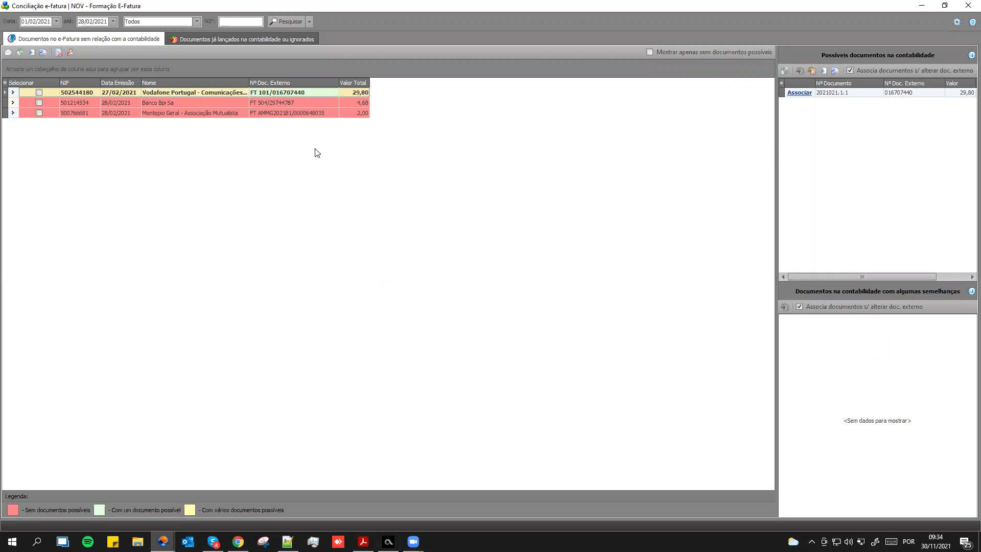
click(287, 40)
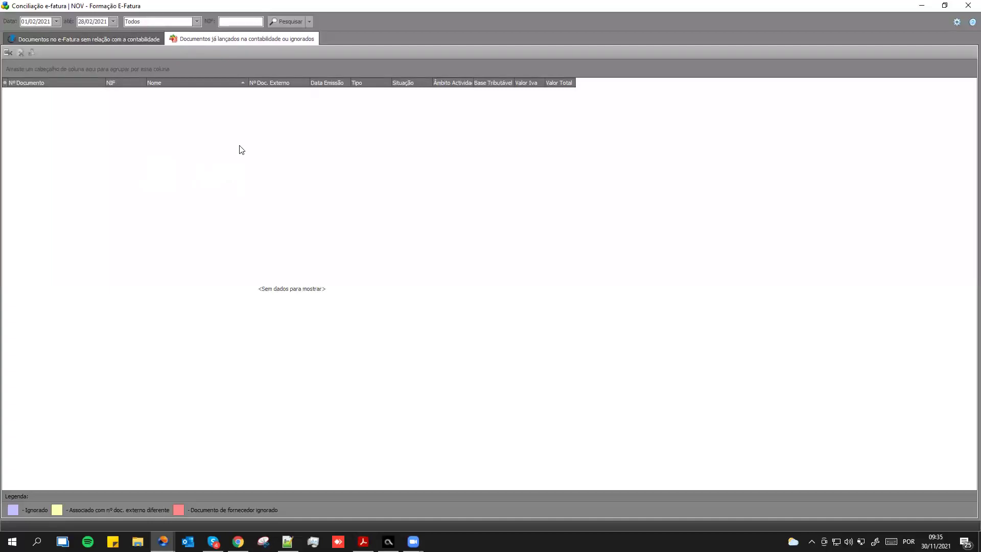
click(87, 41)
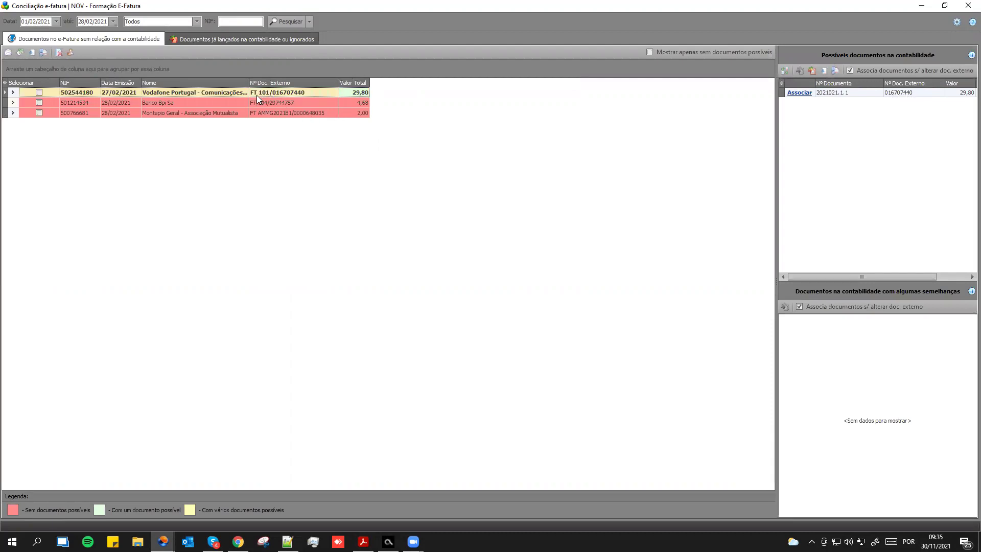
Associate the Vodafone invoice with its possible accounting document without altering the external document number, and check it among the posted documents.
click(919, 95)
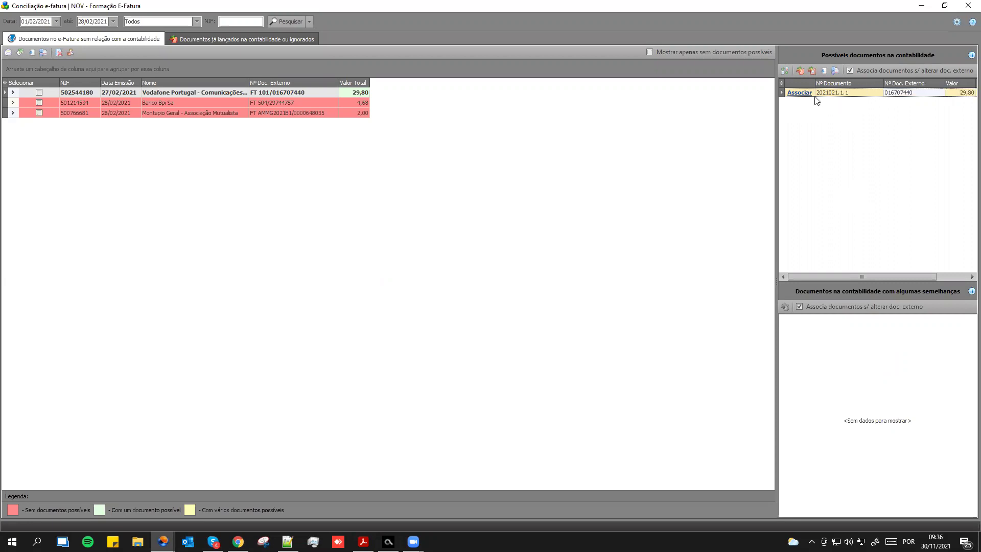
click(800, 93)
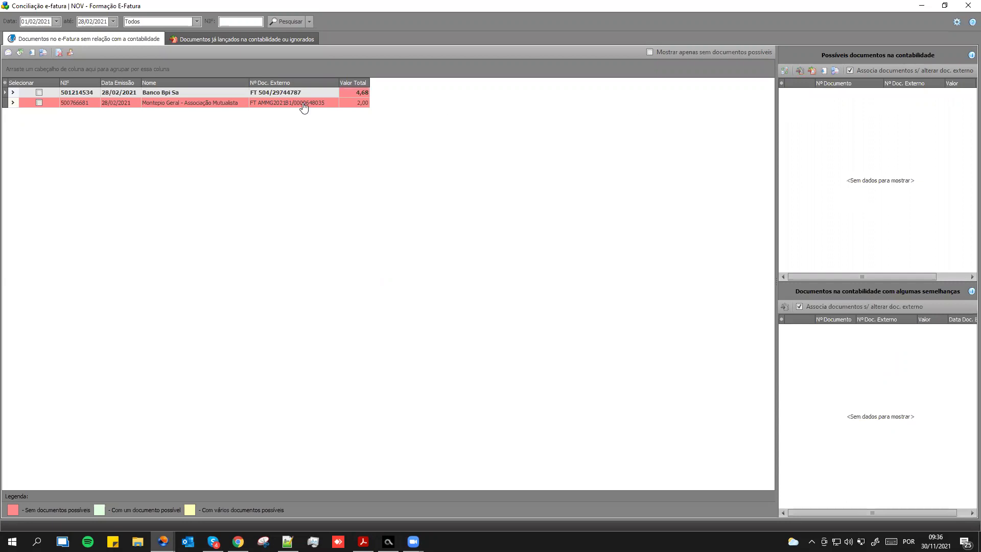
click(234, 41)
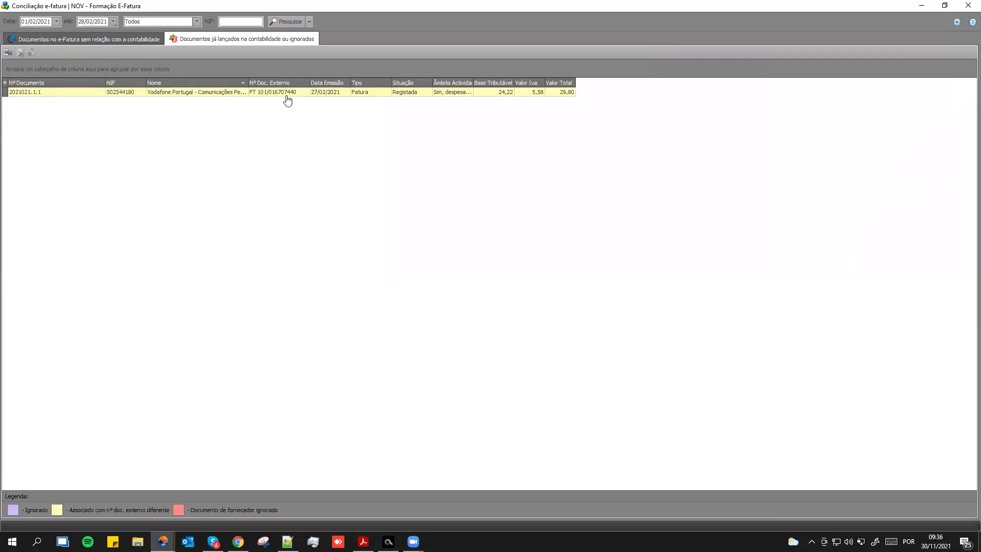
click(381, 94)
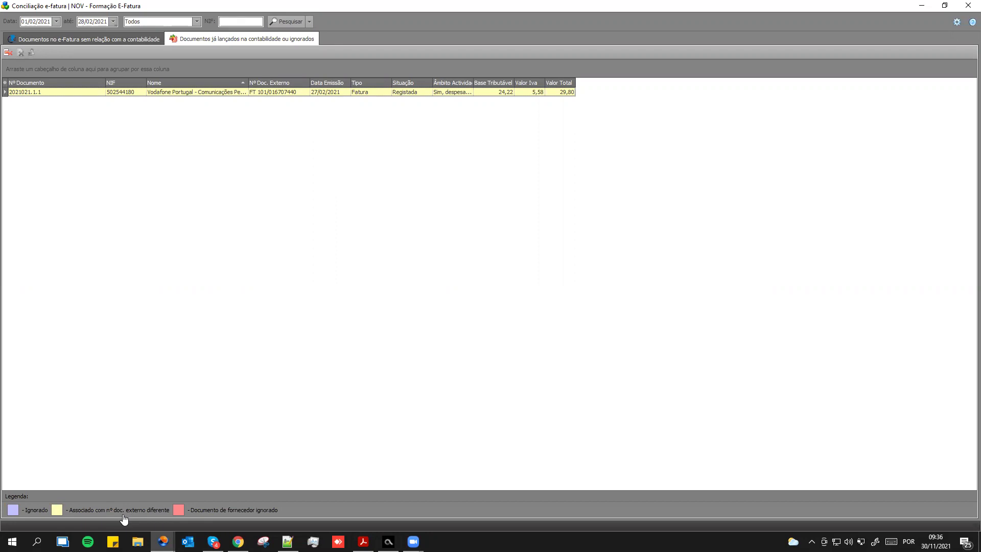
Remove the Vodafone document's association and refresh the list of e-Fatura documents not related to accounting.
right_click(287, 96)
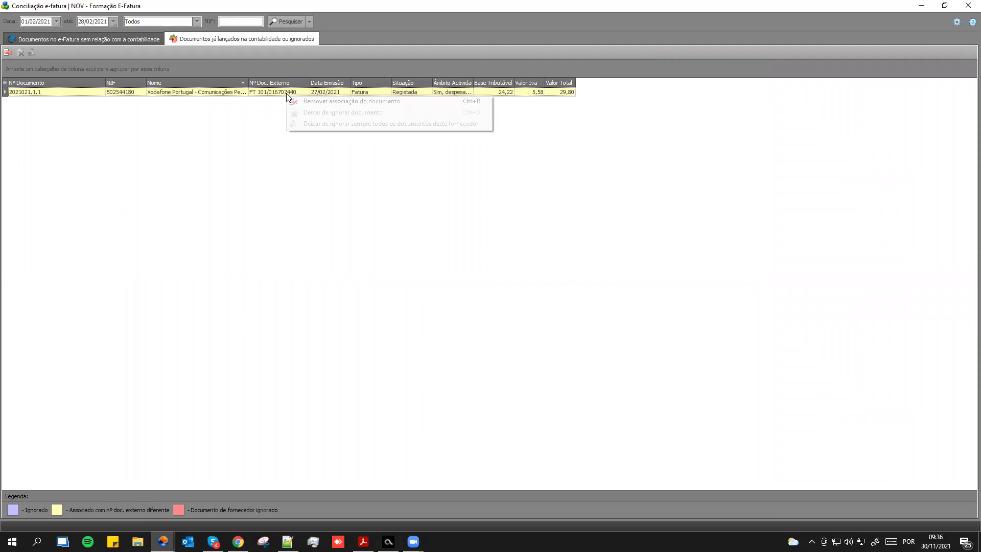
click(377, 102)
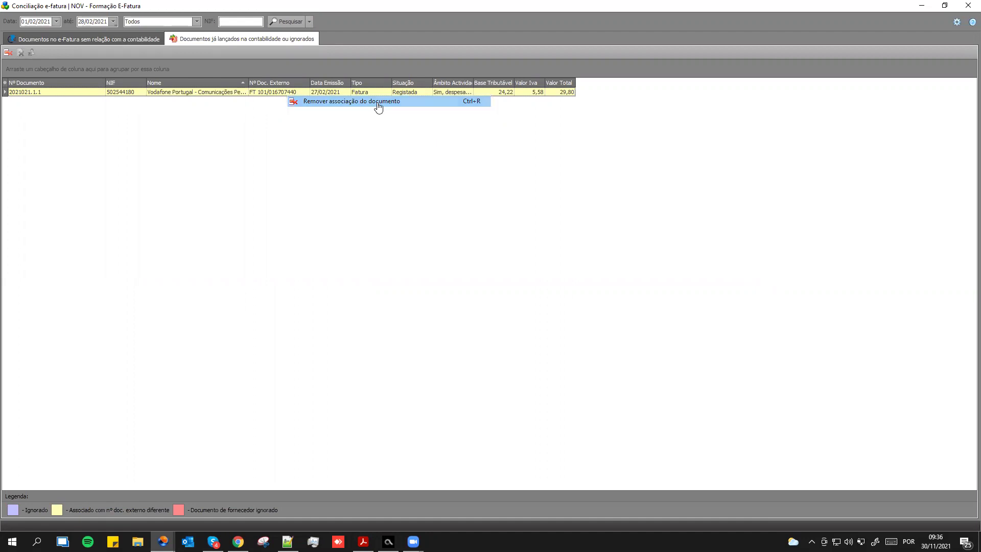
click(115, 41)
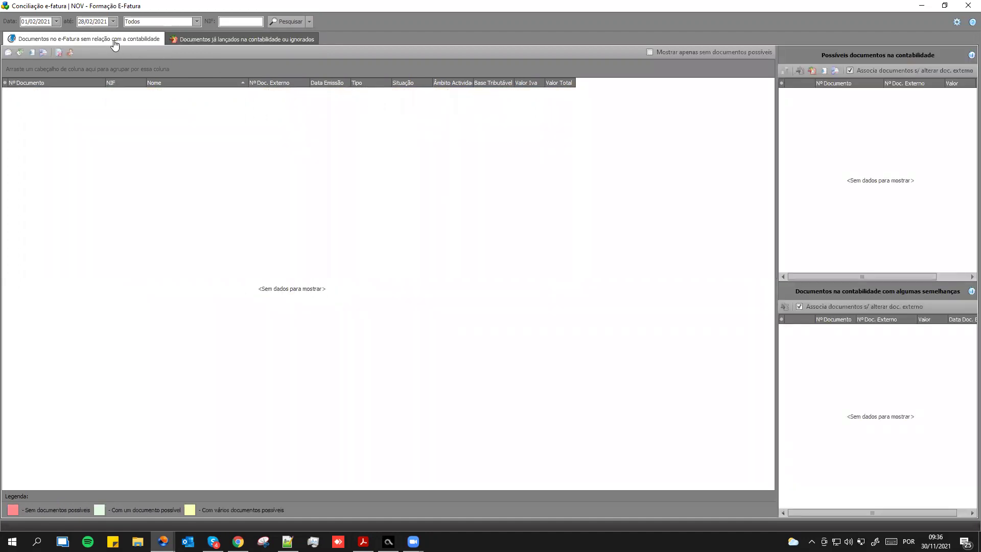
click(269, 22)
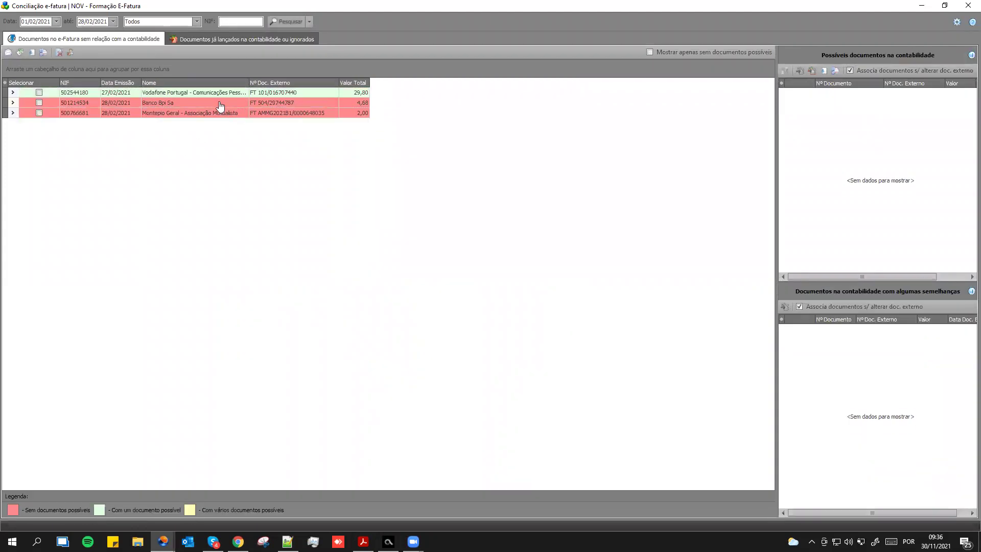
Turn off associating without altering the external document, and associate the Vodafone invoice with its accounting document, accepting the number change.
click(218, 92)
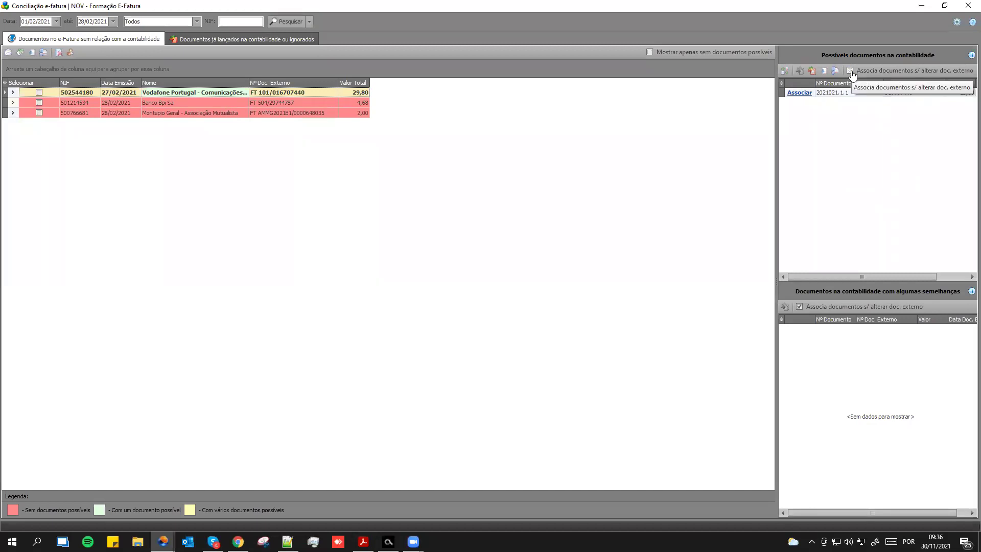
click(800, 93)
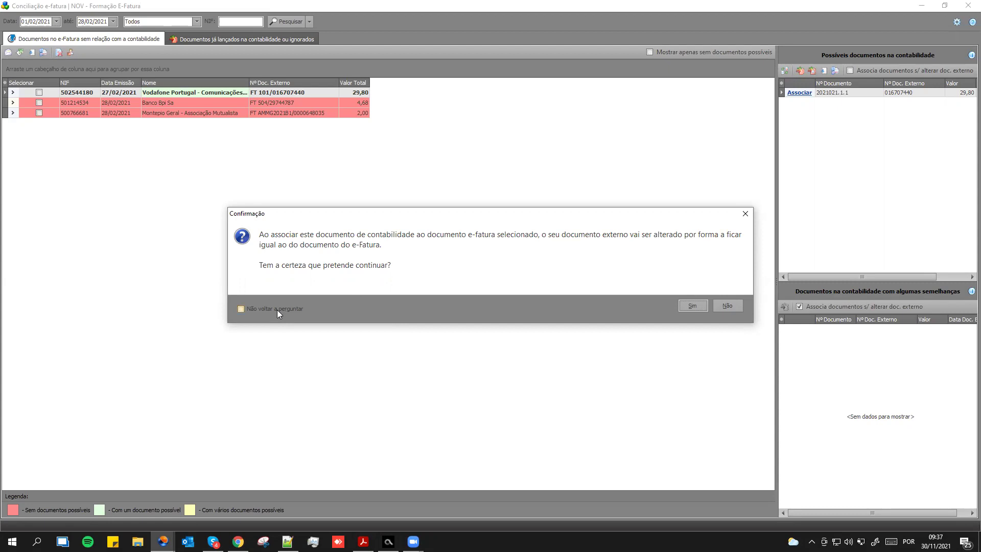
click(692, 306)
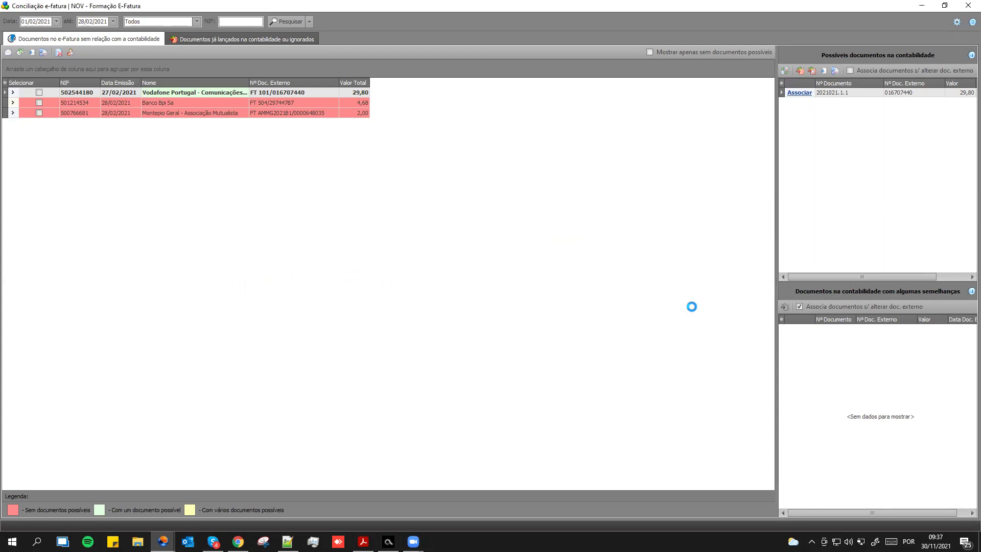
Check the associated Vodafone invoice among the already posted documents and the actions available for it.
click(246, 40)
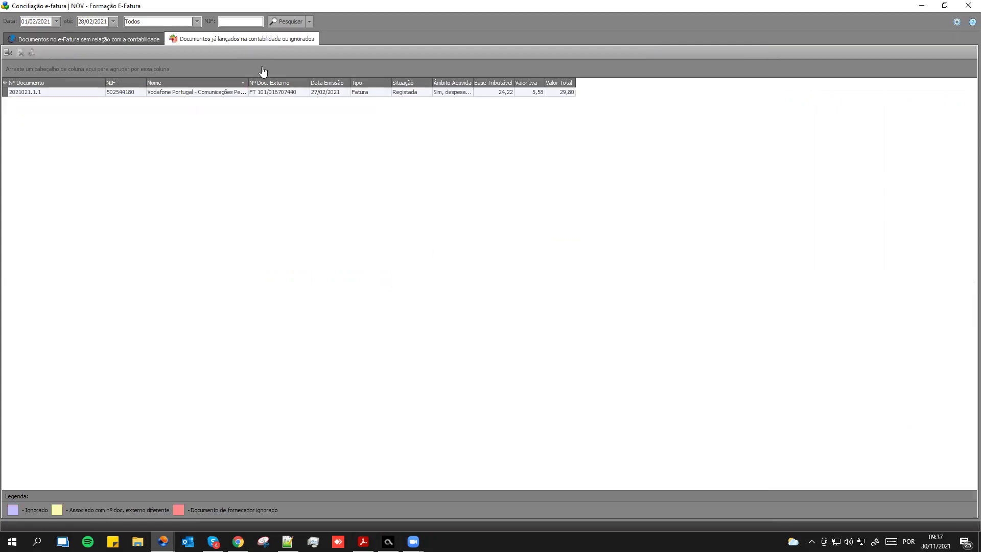
click(238, 93)
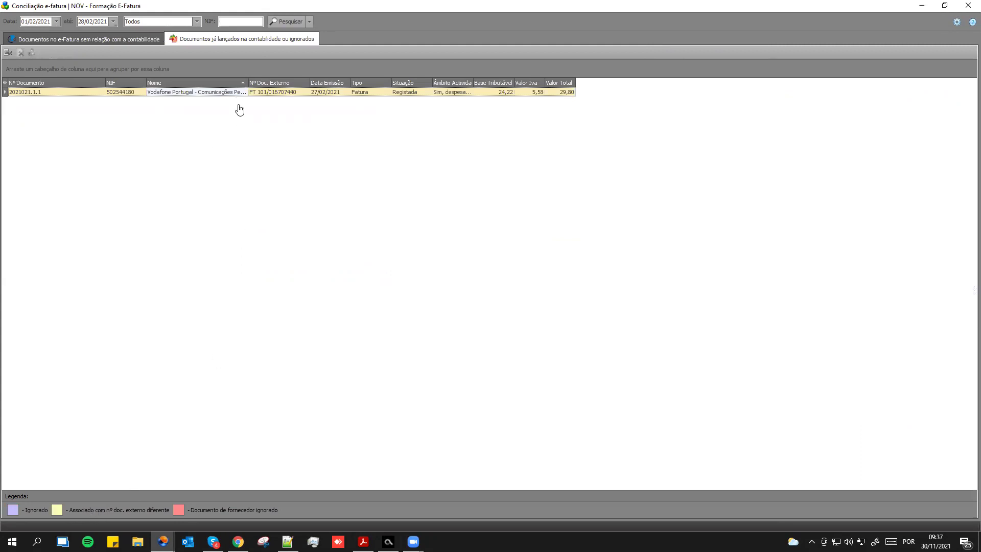
right_click(239, 97)
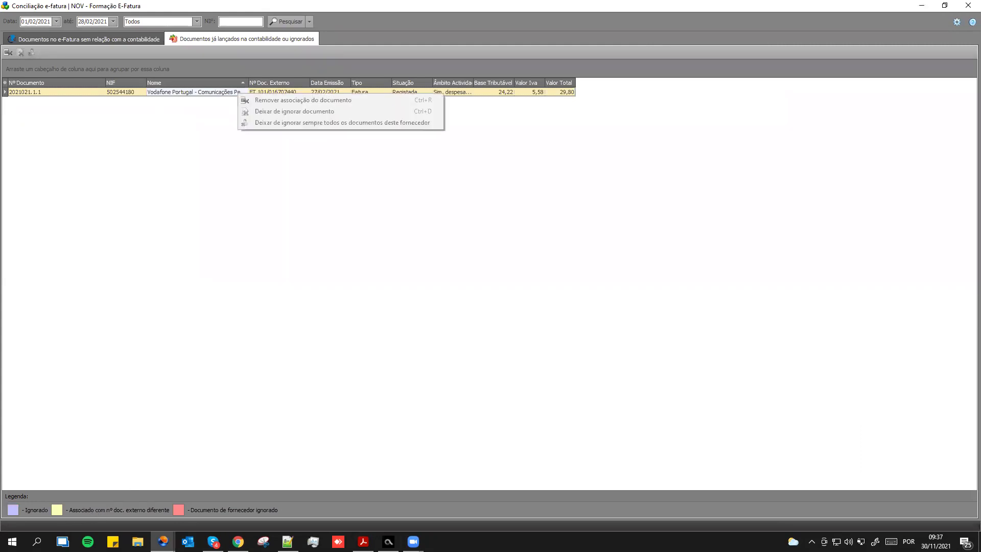
key(Escape)
right_click(310, 95)
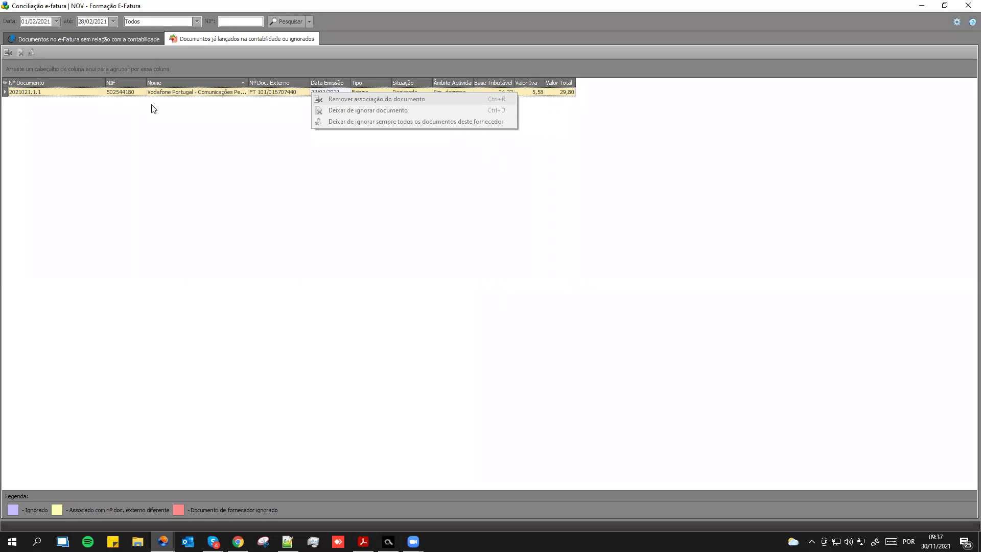
click(123, 91)
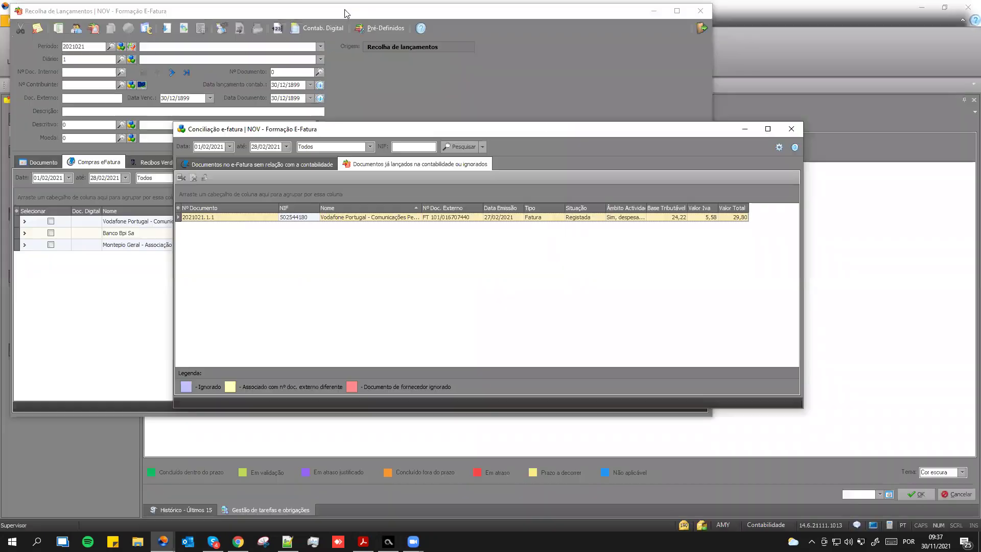
Open the accounting document search for 2021 and browse the documents by journal.
click(347, 12)
click(218, 39)
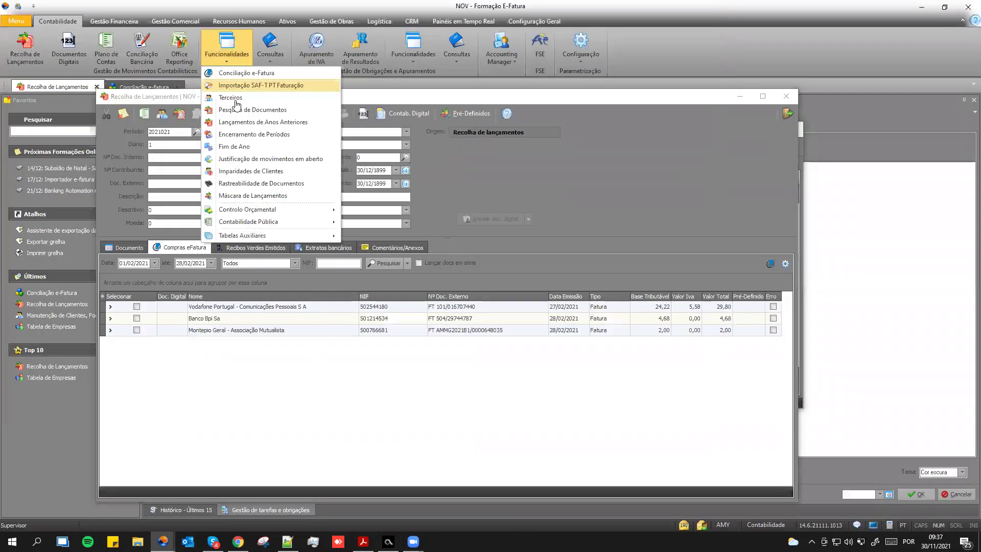
click(271, 103)
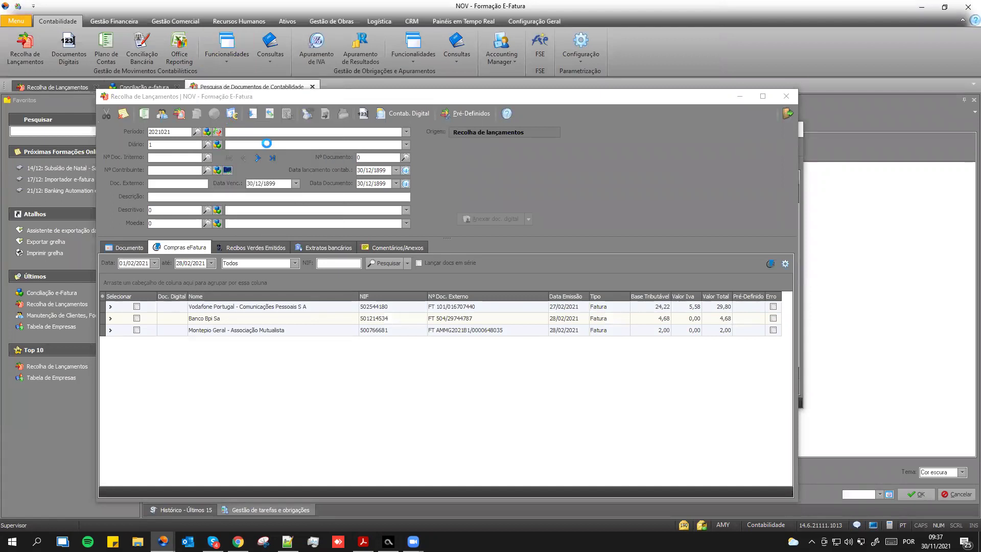
click(317, 158)
click(286, 170)
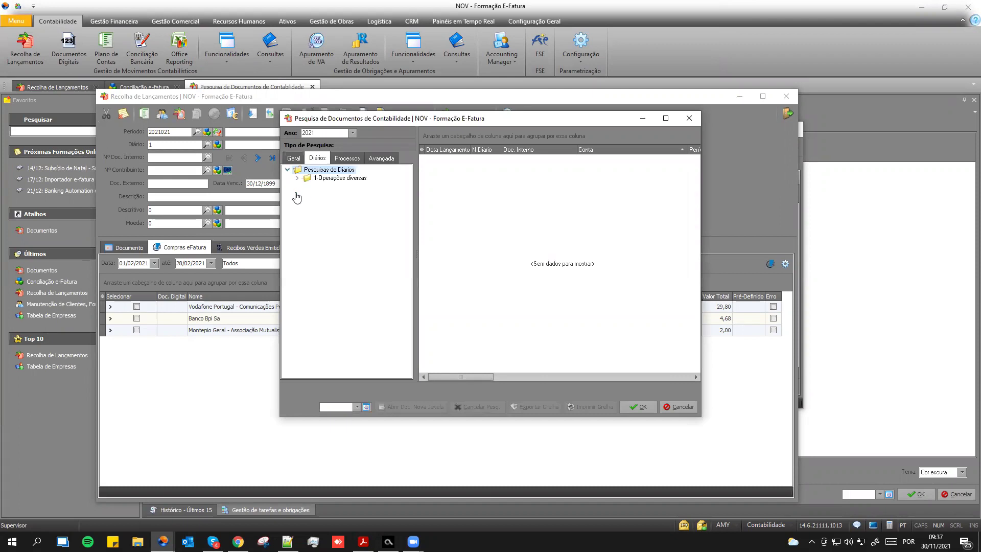
Open internal document 1 of journal 1-Operações diversas, period 2021021, and check its external document number.
click(297, 178)
click(307, 186)
click(331, 194)
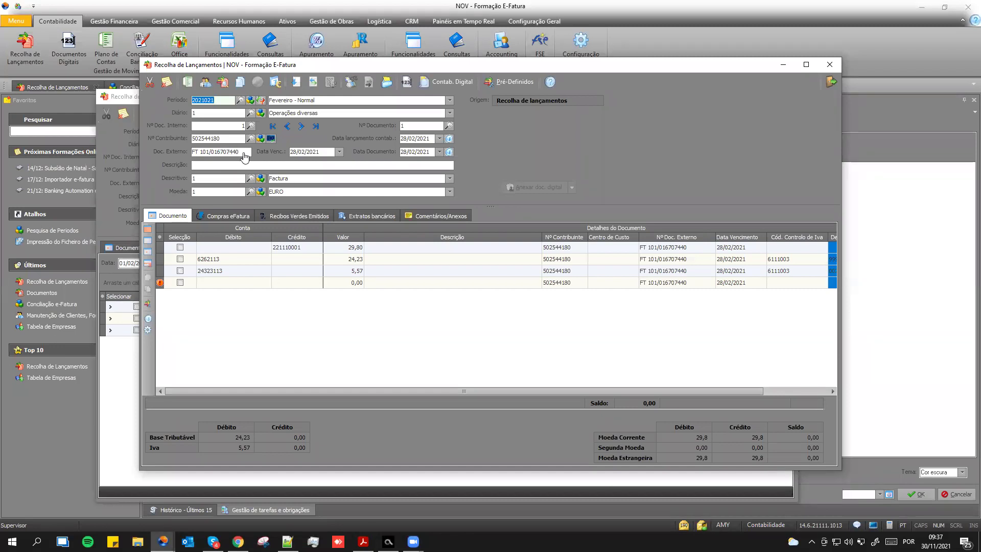
click(231, 152)
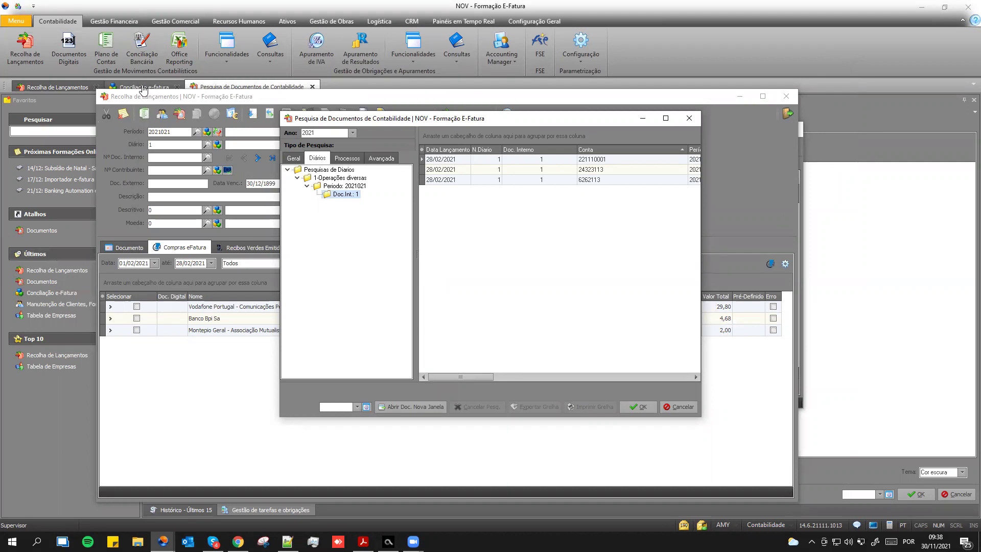
Return to the e-Fatura reconciliation and review the actions available for the unrelated Banco Bpi invoice.
click(156, 87)
click(242, 165)
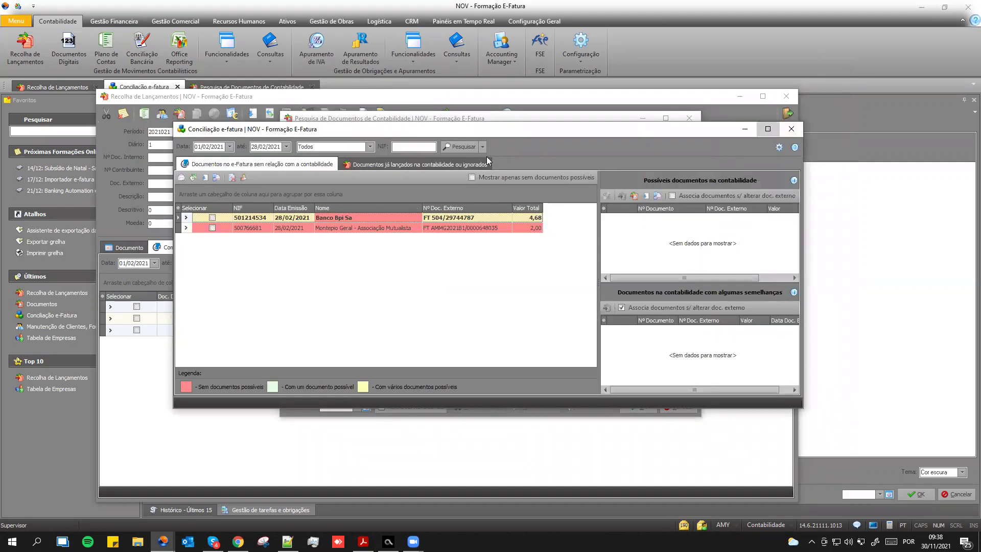
click(767, 129)
right_click(293, 94)
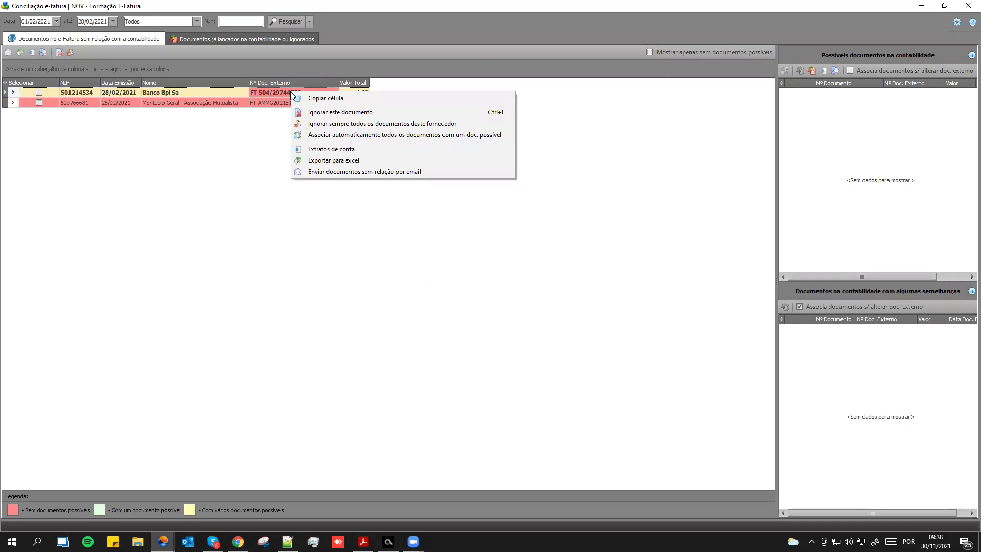
click(339, 18)
key(super+Down)
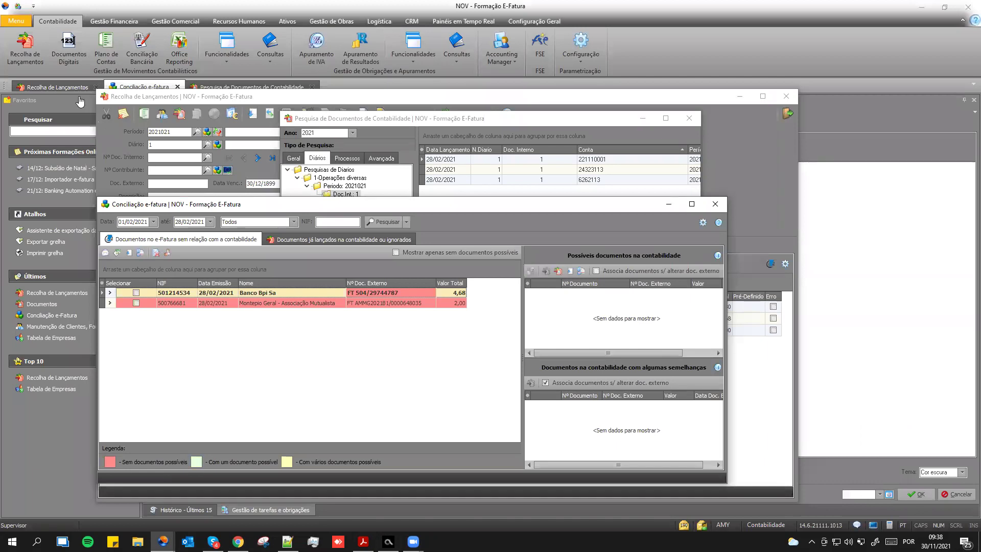
Compare the options for ignoring the Banco Bpi invoice in Recolha de Lançamentos and in the e-Fatura reconciliation.
click(62, 89)
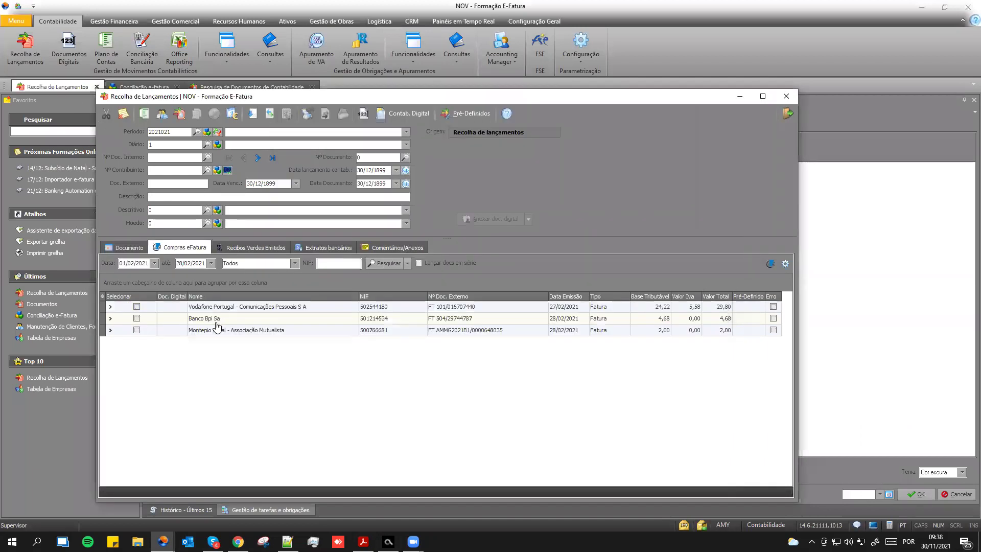
right_click(215, 323)
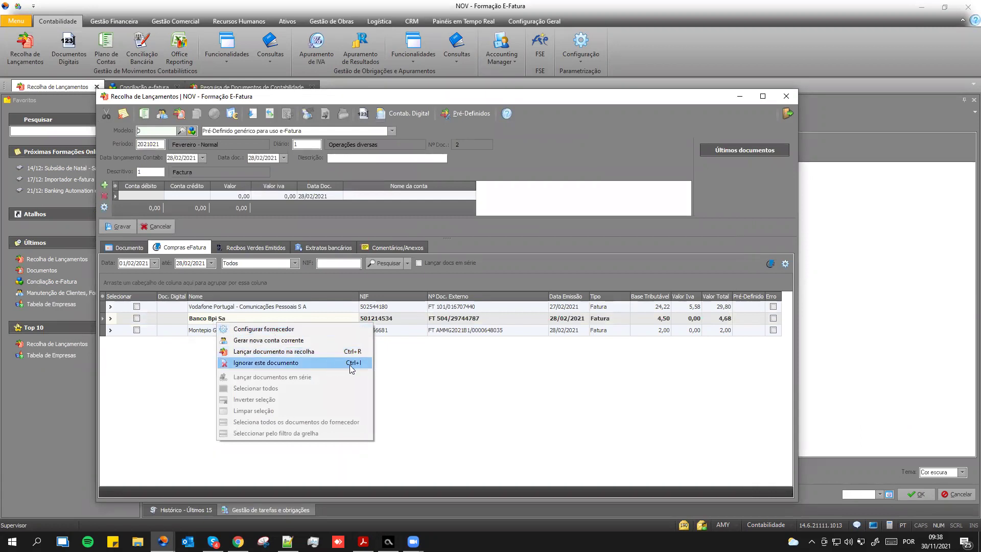
click(166, 87)
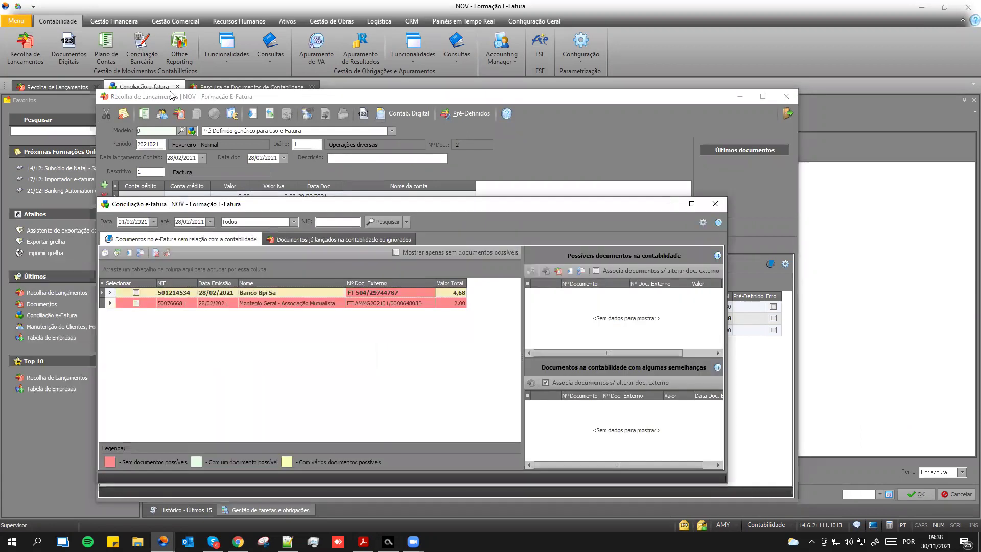
right_click(193, 295)
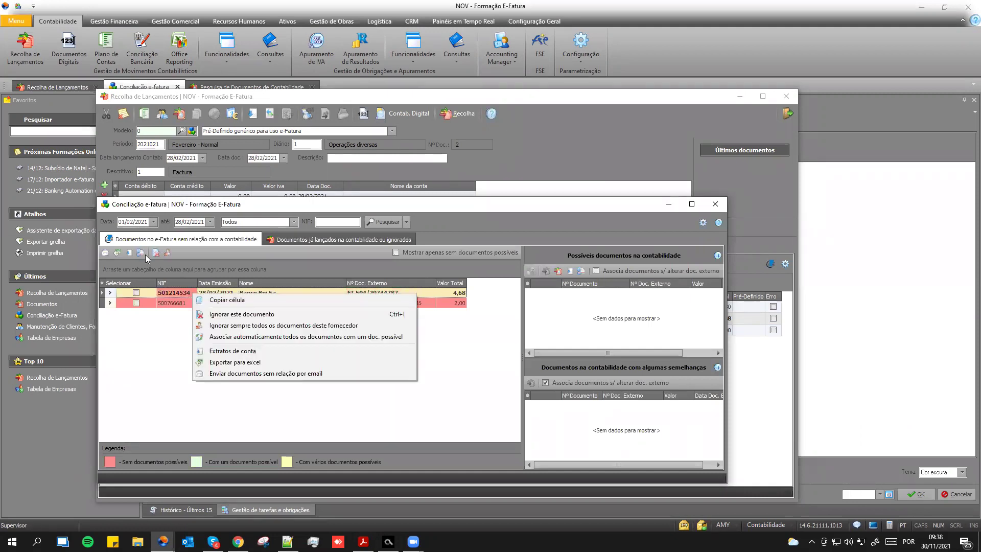
key(Escape)
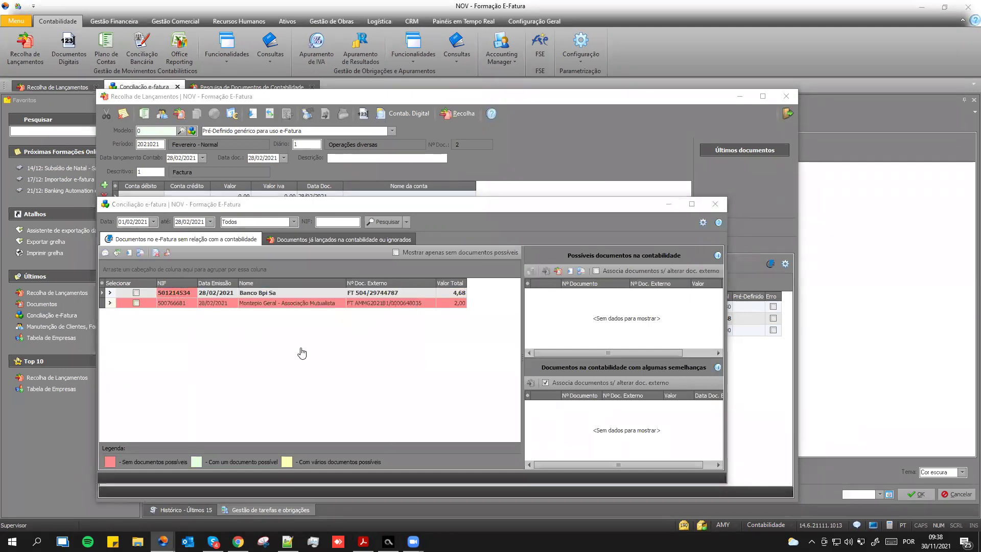
Ignore only the Banco Bpi invoice in the reconciliation and check it among the posted or ignored documents.
right_click(269, 305)
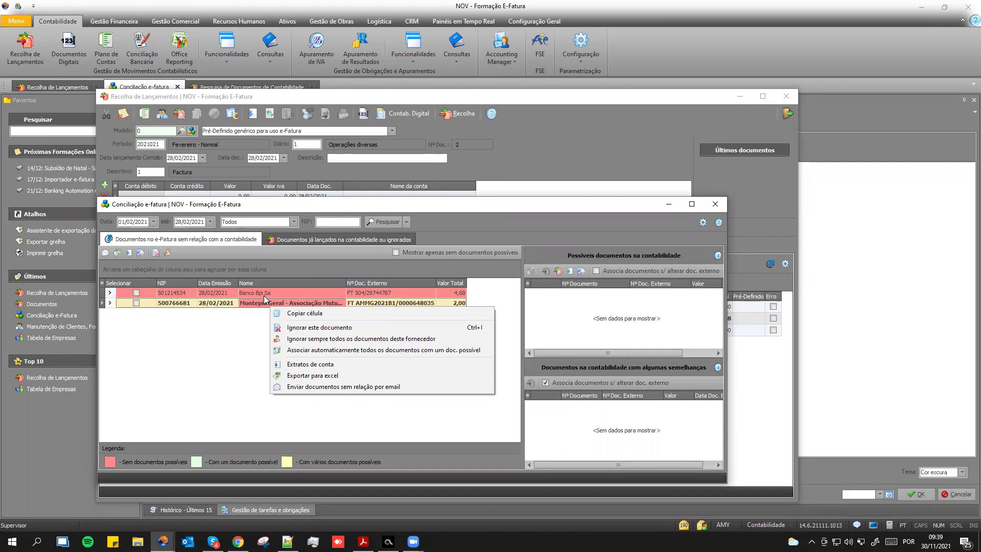
right_click(263, 296)
right_click(264, 296)
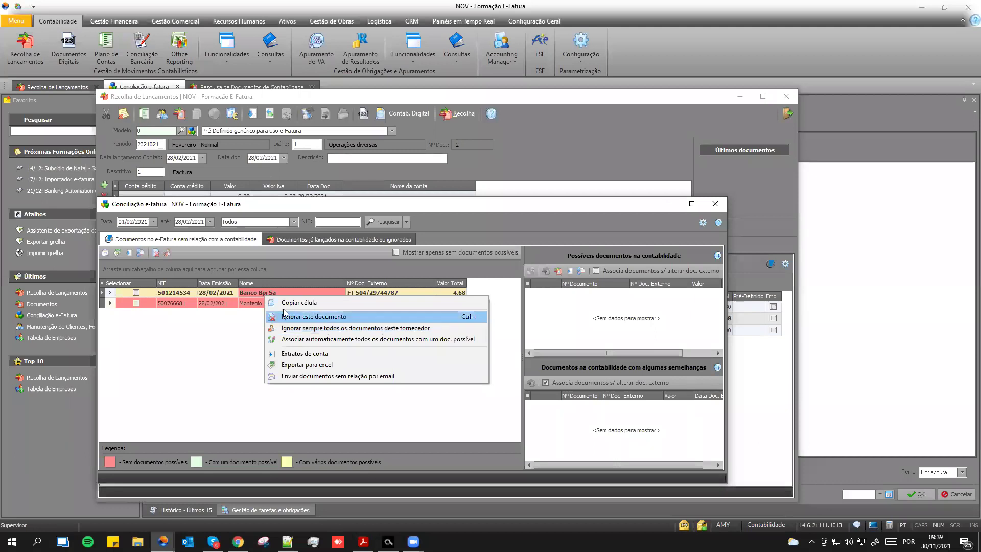
right_click(255, 296)
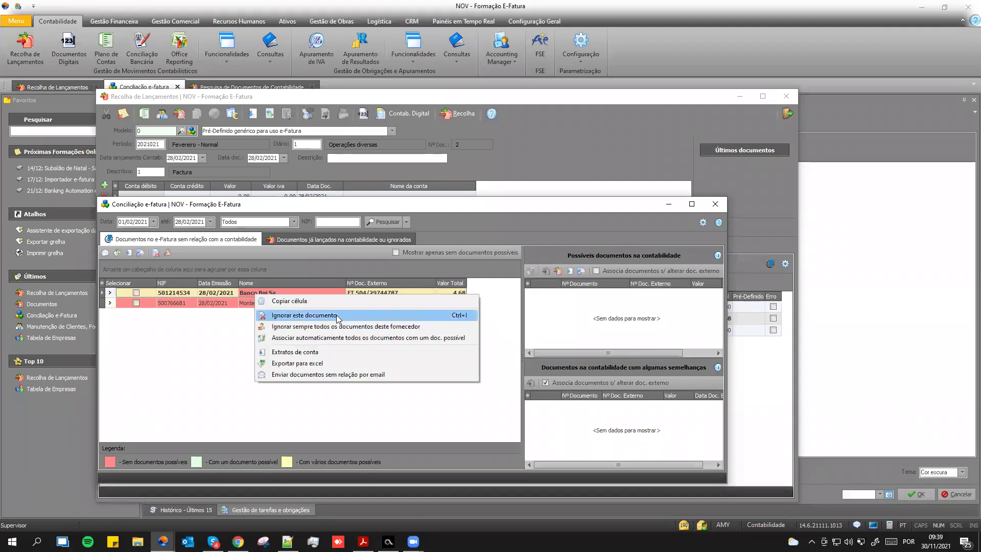
click(337, 316)
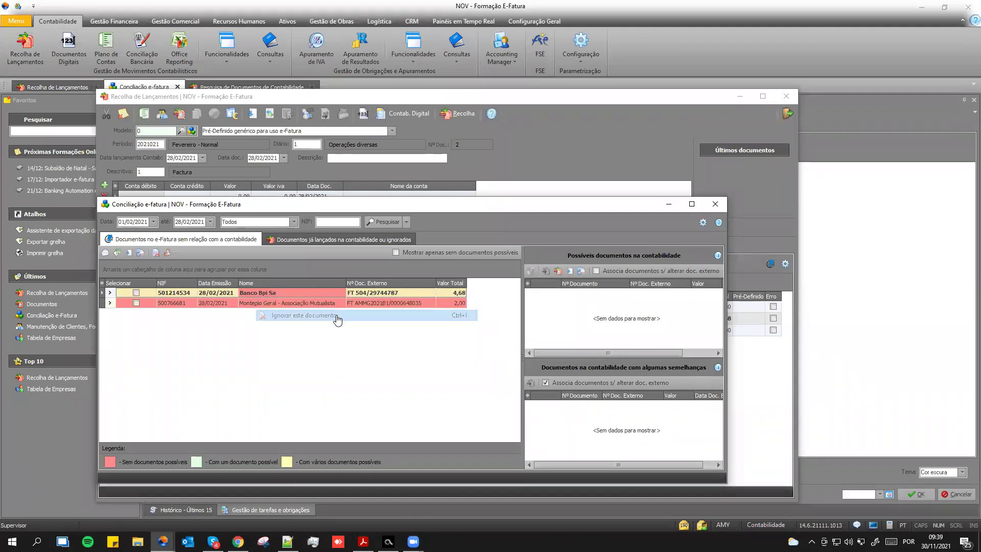
click(313, 239)
click(268, 294)
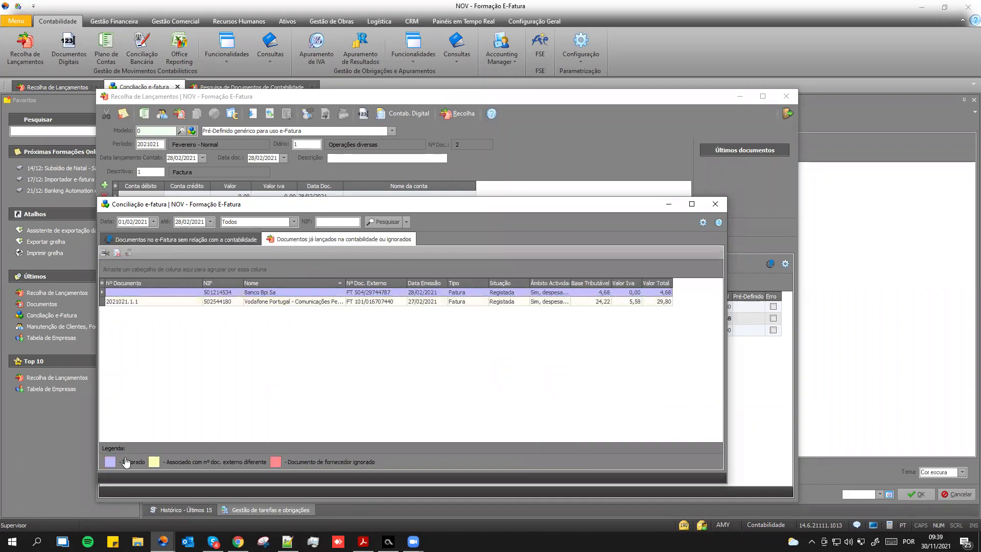
Stop ignoring the Banco Bpi invoice and return to the documents not related to accounting.
right_click(262, 293)
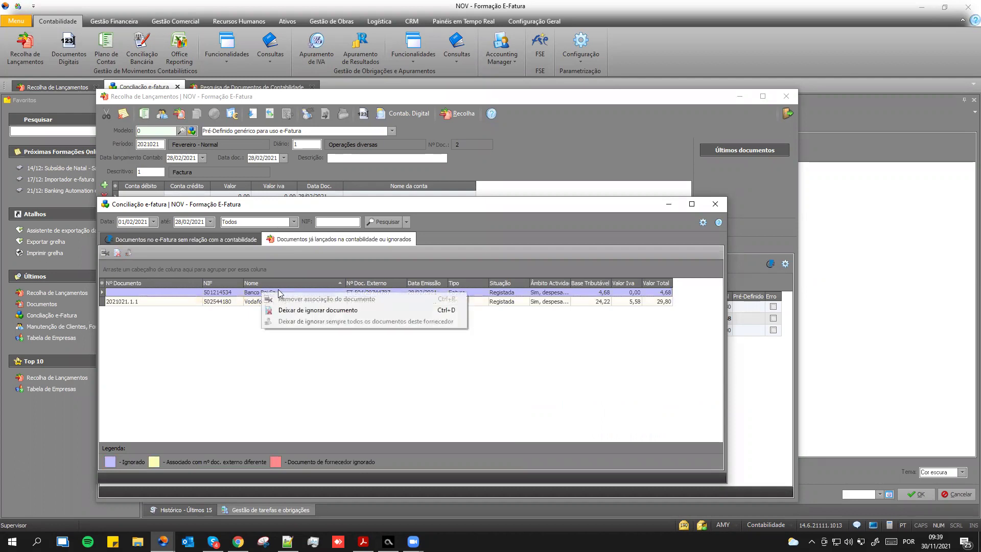
click(292, 310)
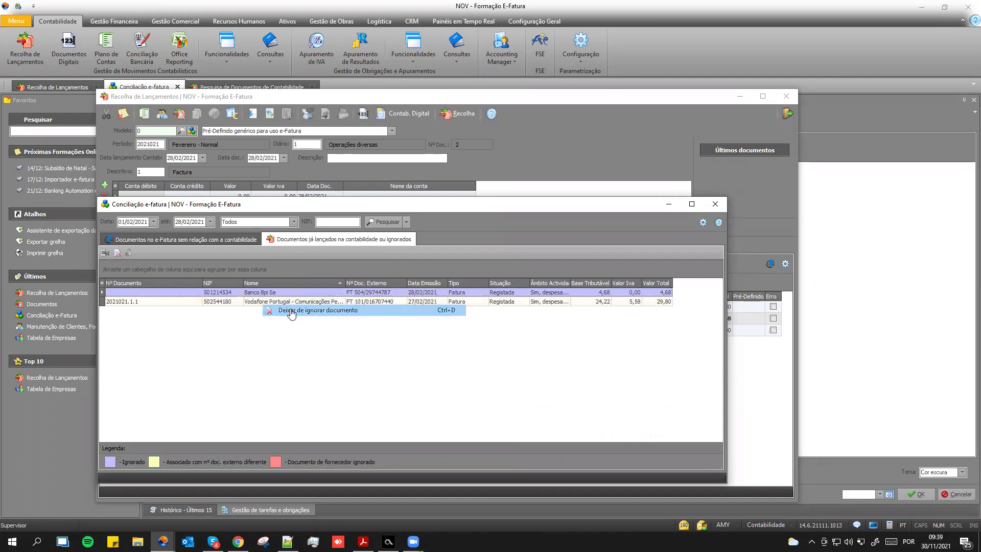
click(205, 239)
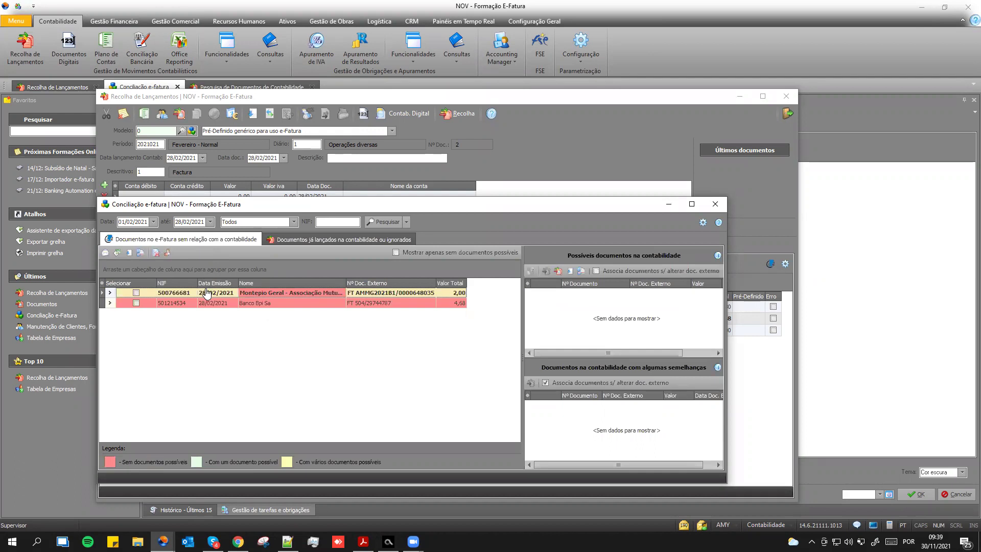
Always ignore all documents from supplier Montepio Geral and check them among the posted or ignored documents.
right_click(271, 296)
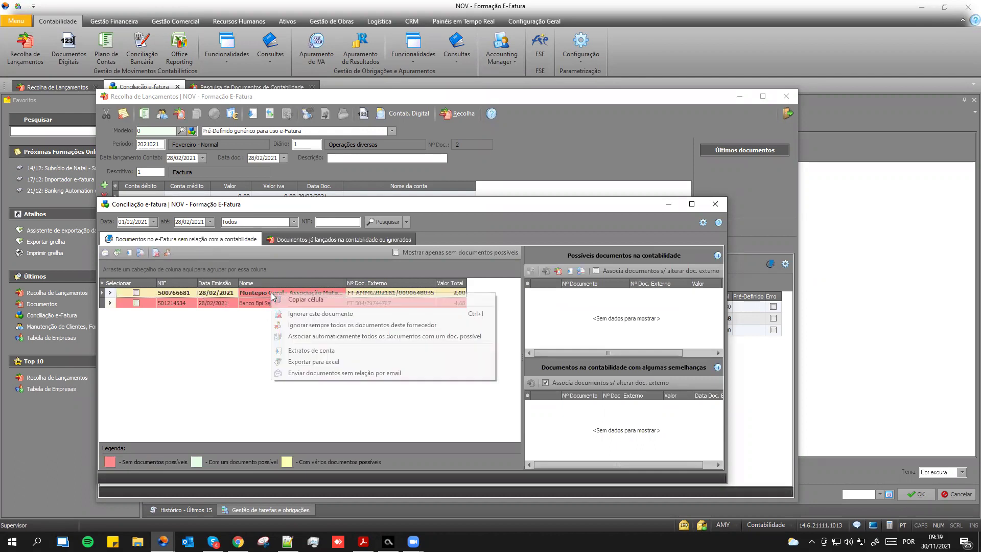
click(331, 325)
click(308, 240)
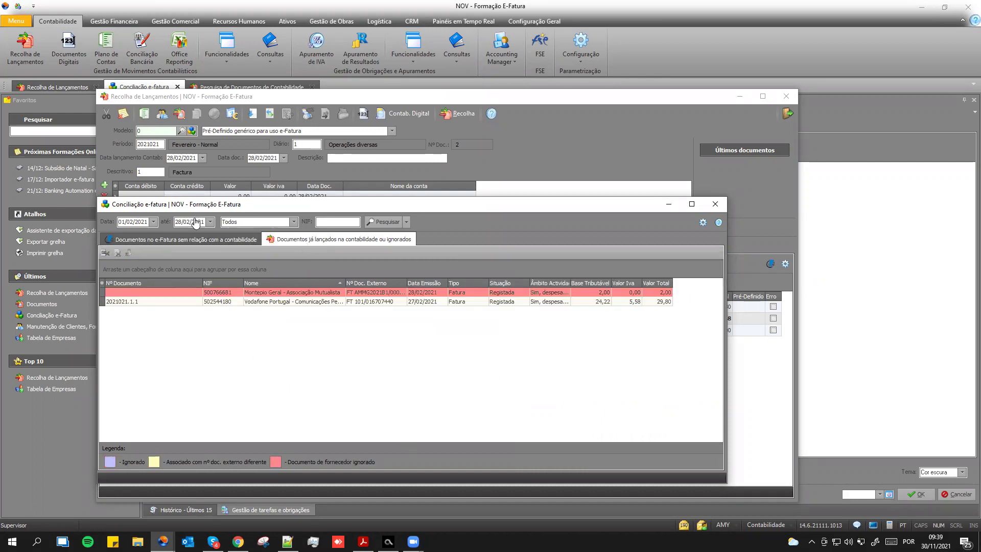
Extend the reconciliation period's end date to 31/03/2021 and search the documents again.
click(210, 222)
click(333, 250)
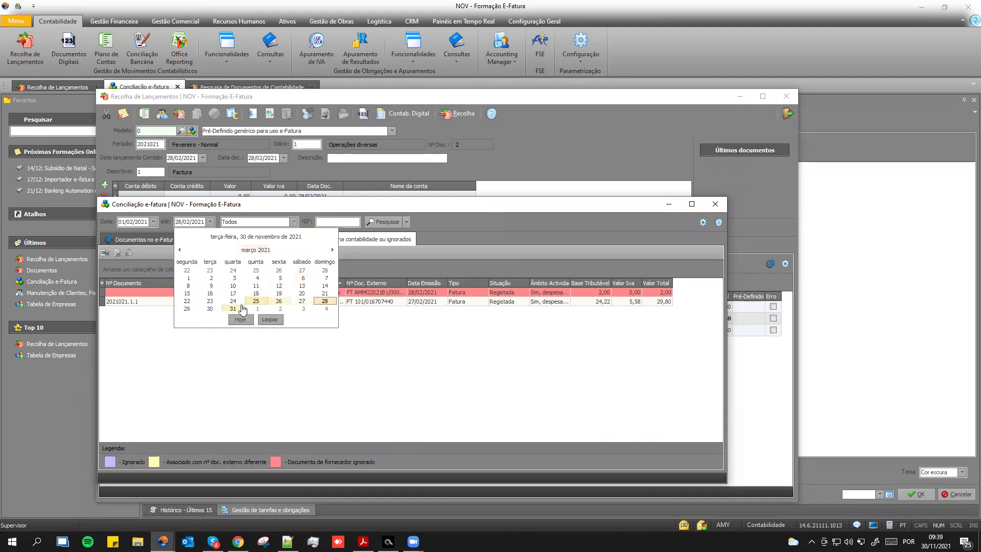
click(233, 308)
click(382, 221)
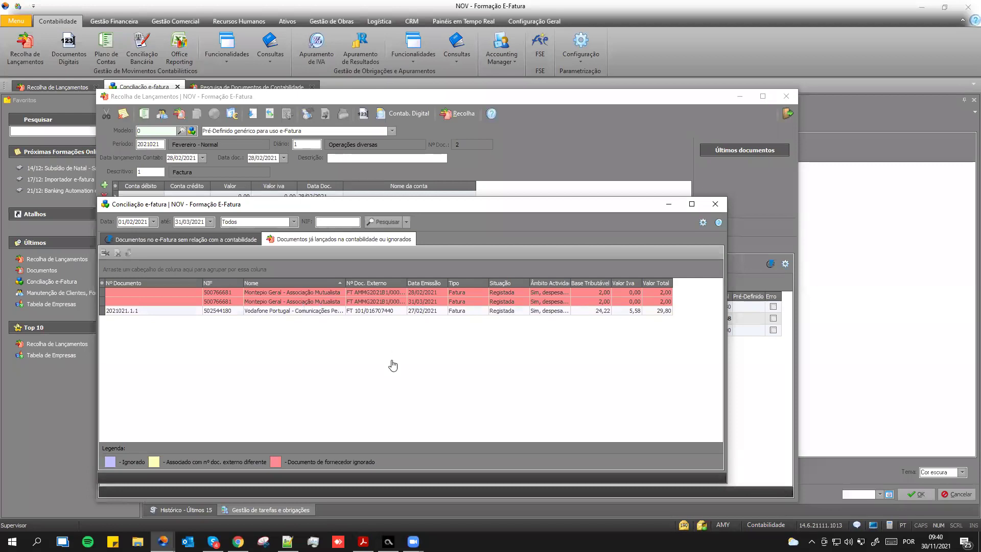
Stop always ignoring Montepio Geral's documents and view the documents not related to accounting.
right_click(303, 306)
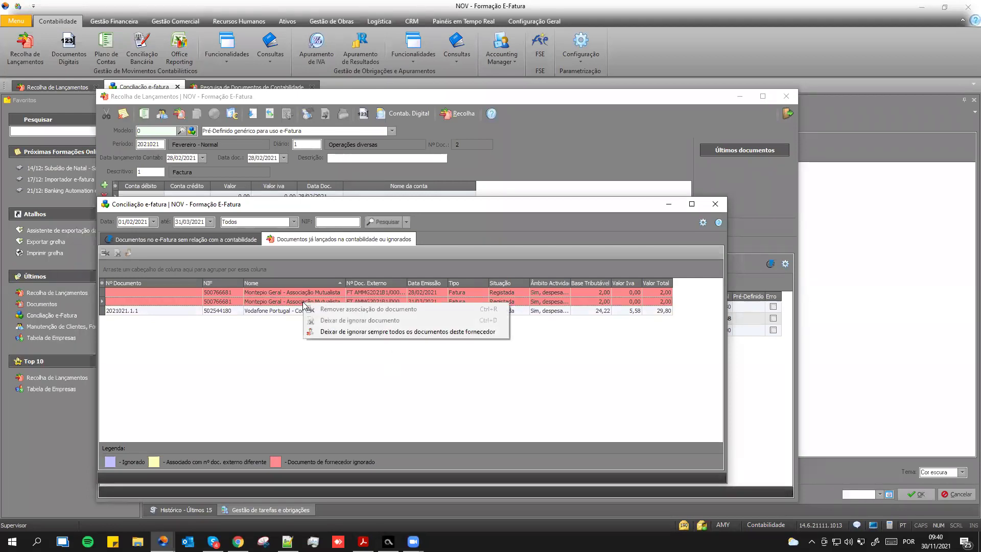
click(402, 332)
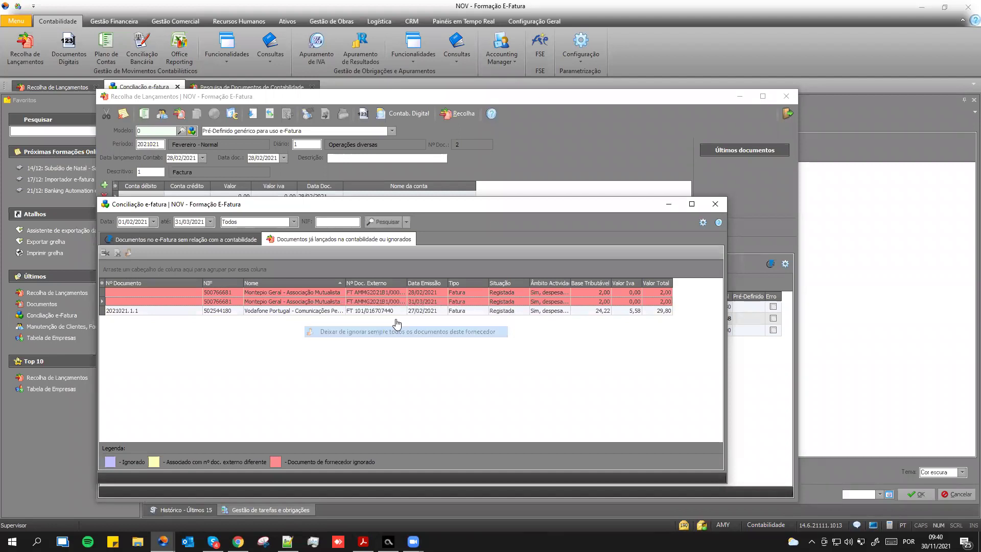
click(184, 240)
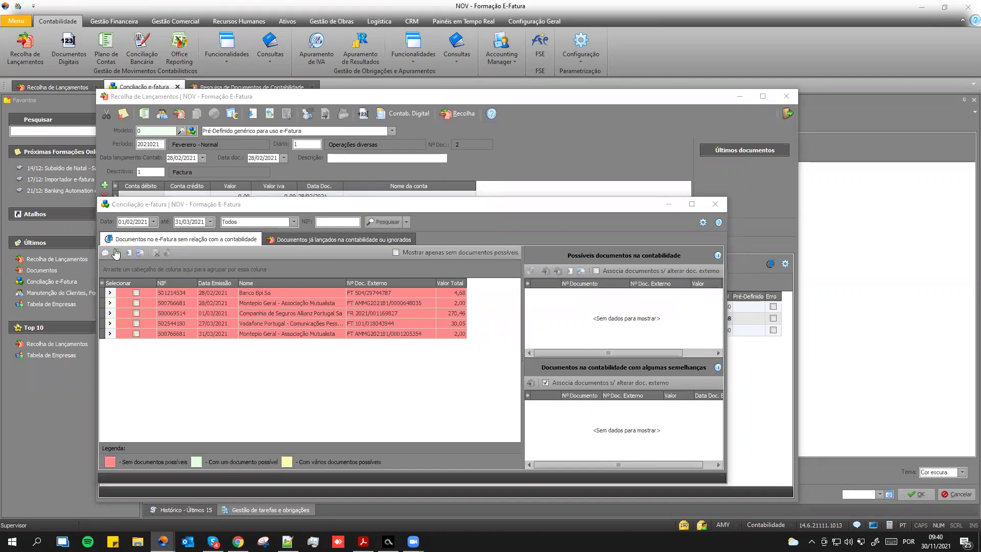
Return to Recolha de Lançamentos, refresh the February 2021 e-Fatura purchases, and maximize the window.
click(663, 195)
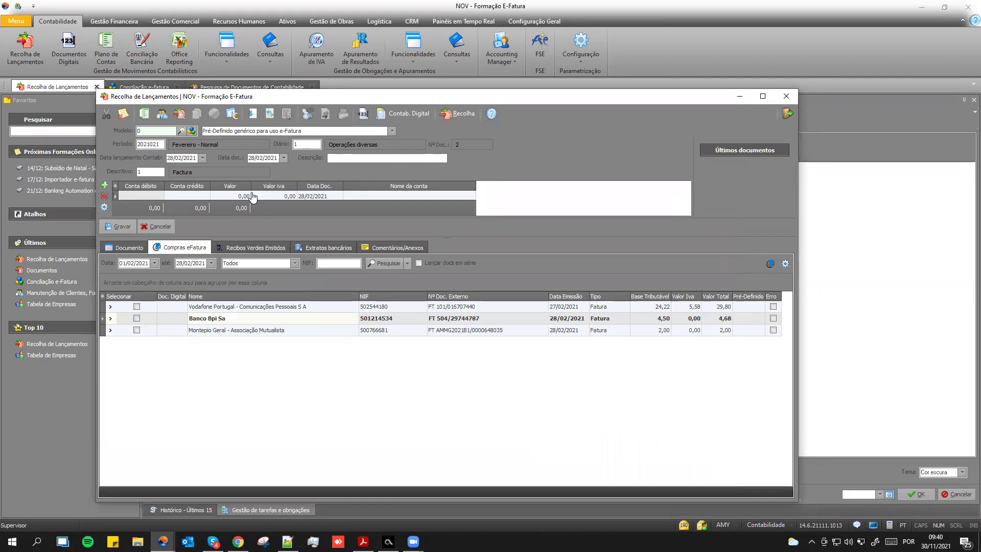
click(371, 265)
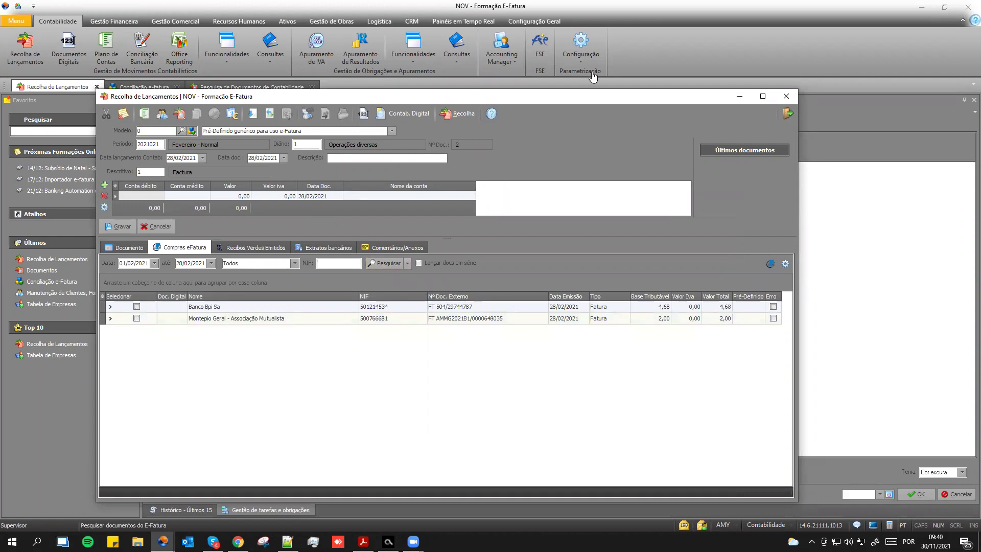
click(762, 97)
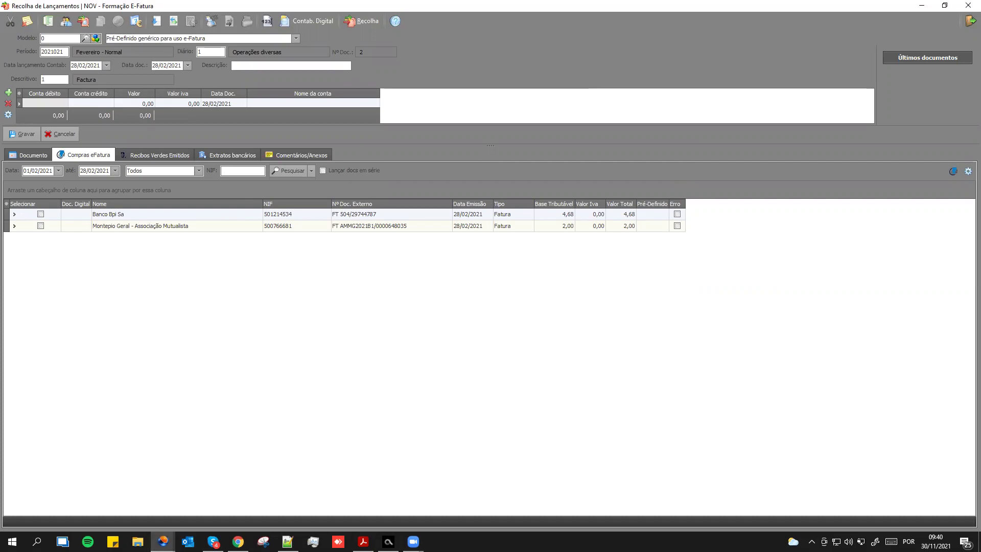
Check the software's version history for the E-Fatura artificial intelligence improvement in accounting entry suggestions, and close it.
click(921, 5)
click(825, 526)
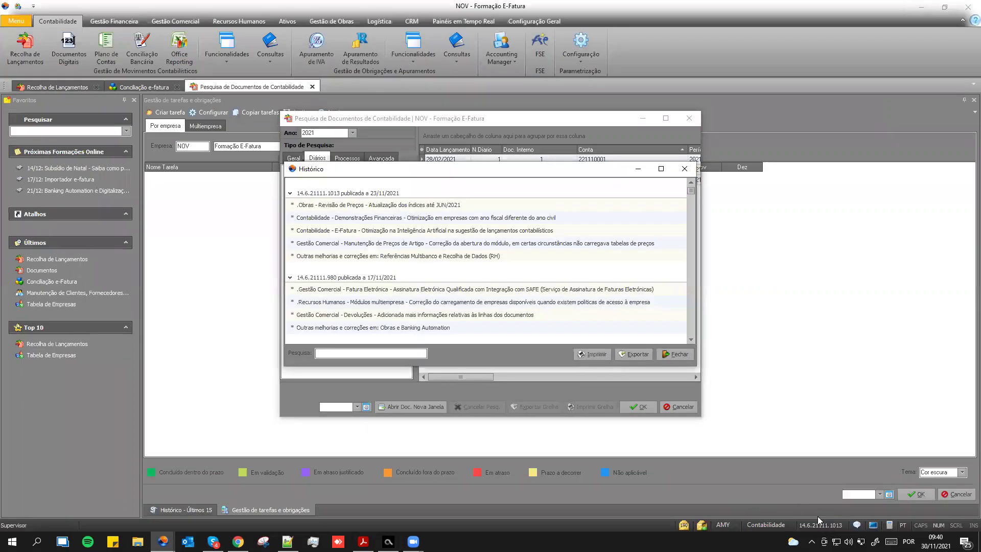
click(356, 233)
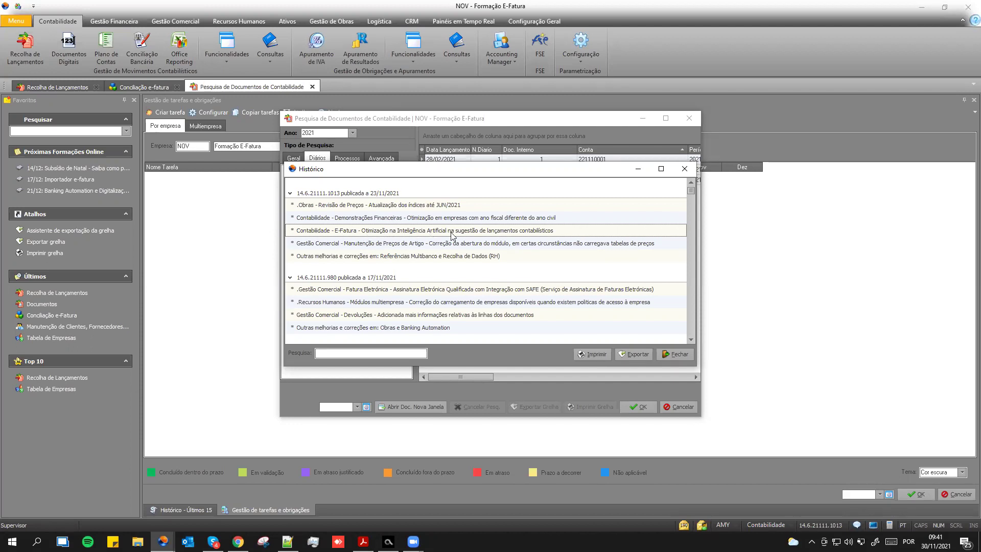
click(684, 169)
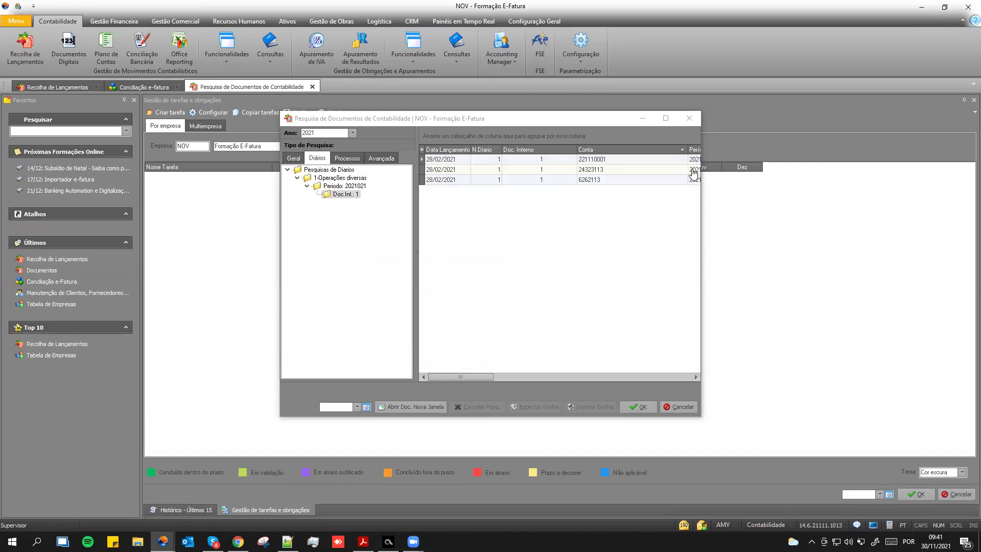
Close the accounting document search and return to the e-Fatura purchases in Recolha de Lançamentos.
click(689, 118)
click(75, 88)
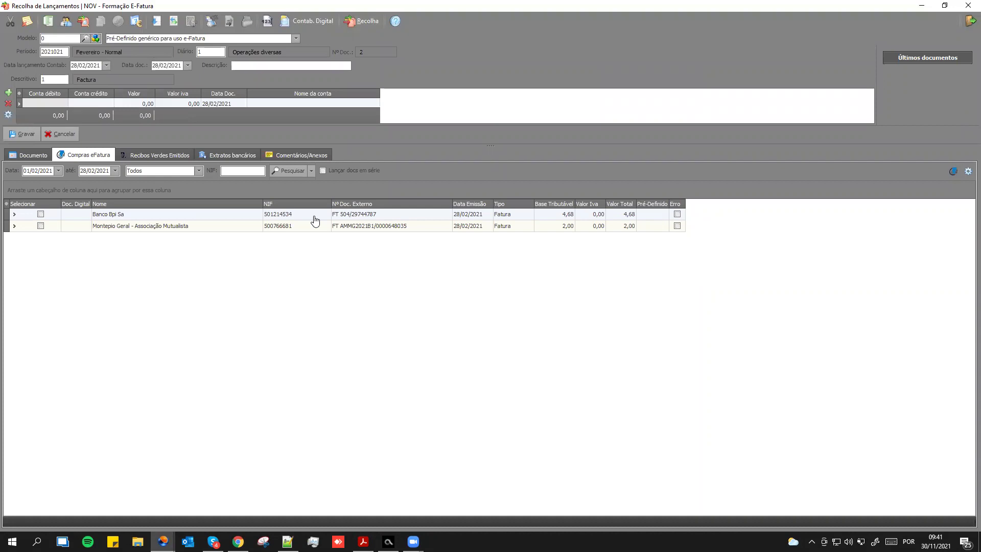
Extend the e-Fatura purchases date range to 31/03/2021 and search the purchases again.
click(119, 173)
scroll(184, 241, down, 1)
click(170, 257)
click(288, 174)
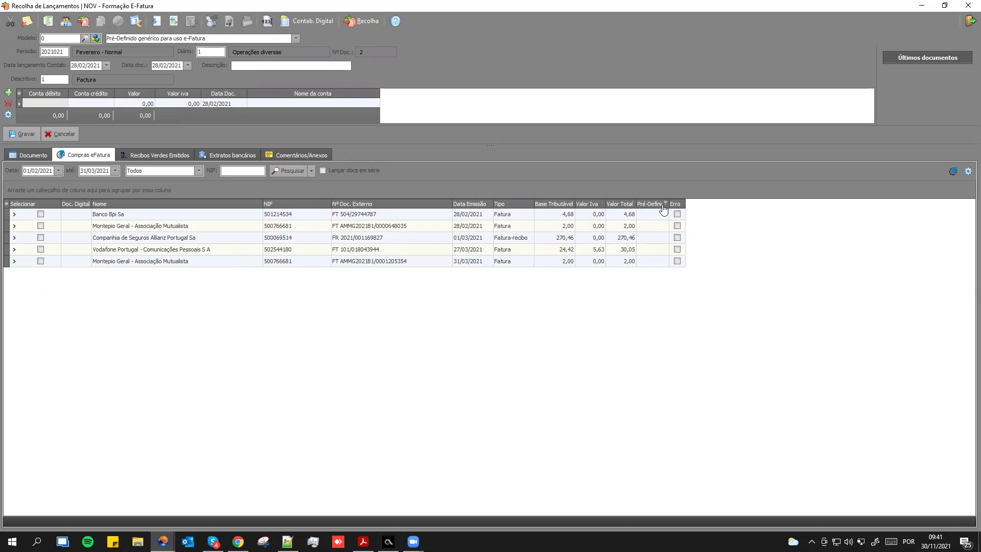
Try to load Vodafone's 27/03/2021 invoice and Montepio Geral's 31/03/2021 invoice into the February entry.
click(619, 251)
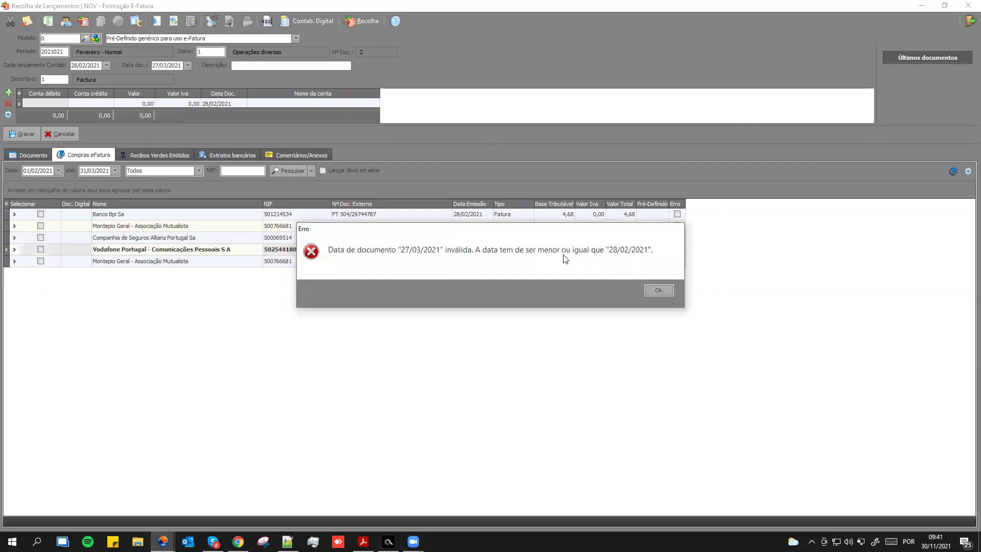
click(658, 289)
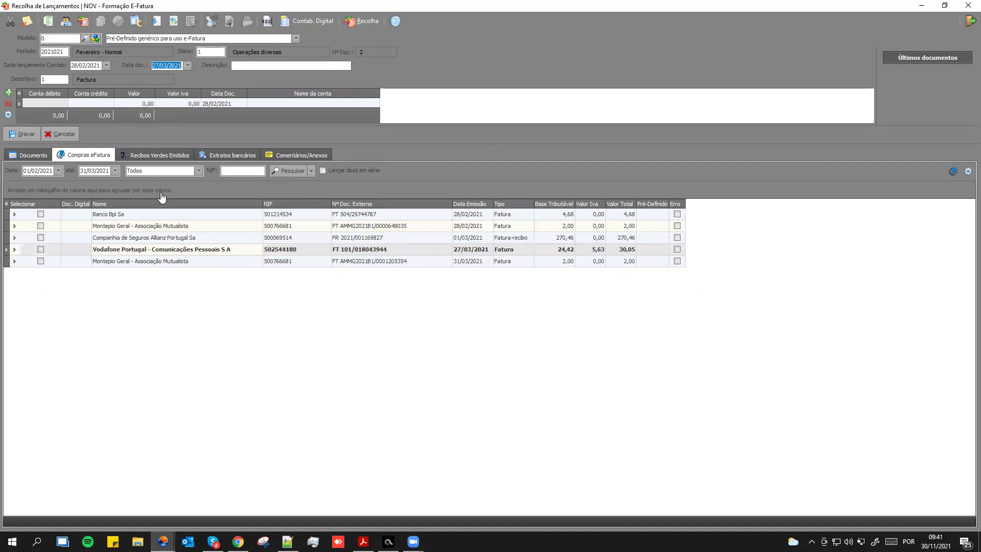
click(155, 260)
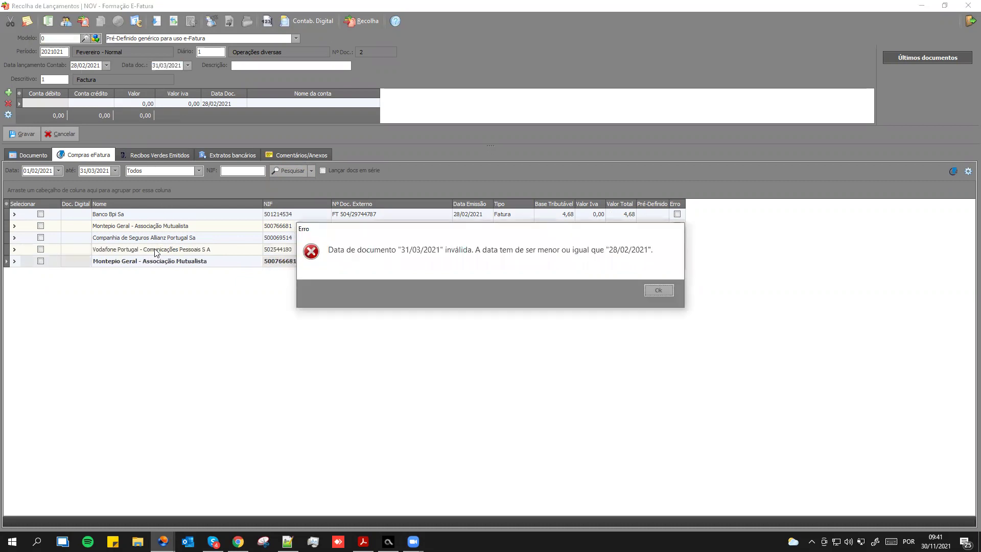
key(Return)
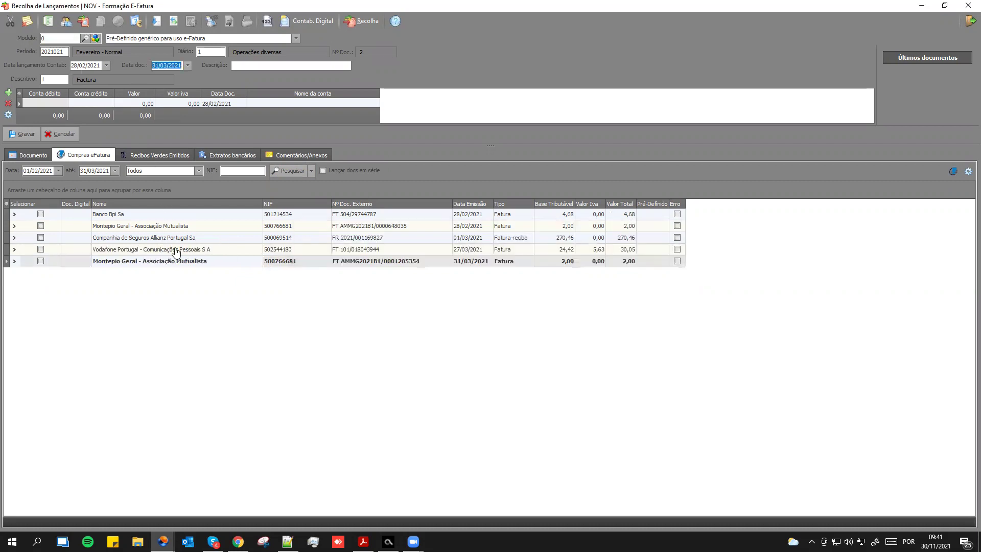
Select Vodafone's 27/03/2021 invoice, check the supplier's specific configuration, and close it.
click(176, 250)
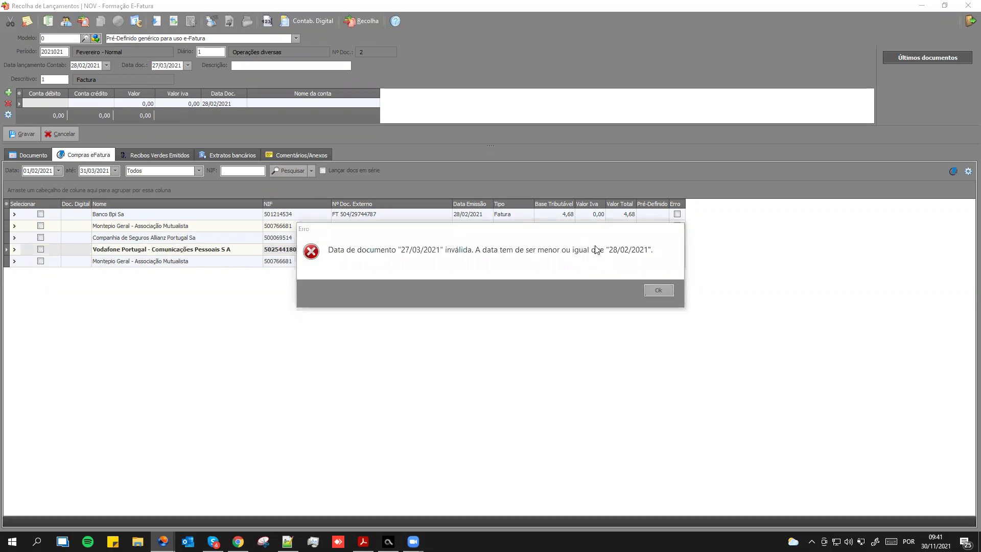
click(658, 289)
right_click(208, 250)
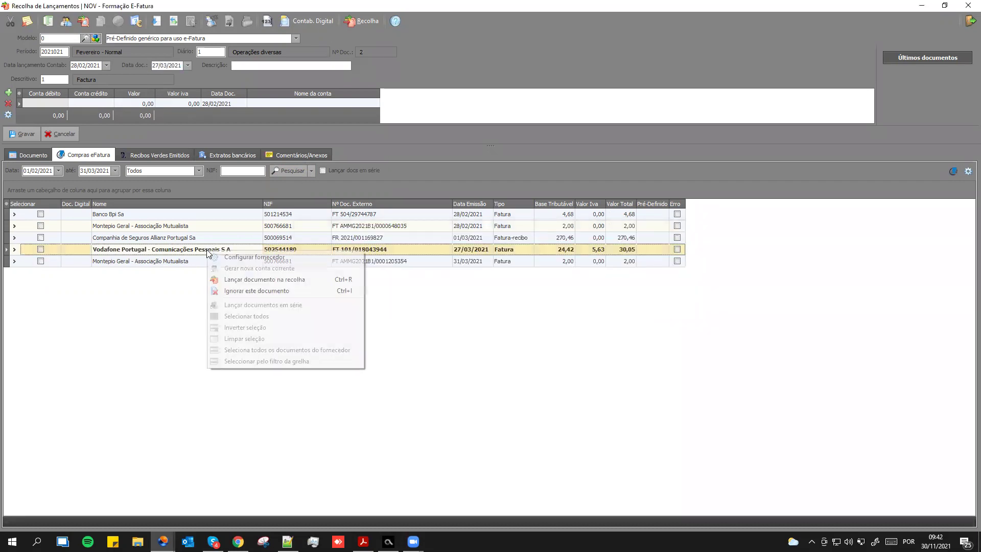
click(280, 258)
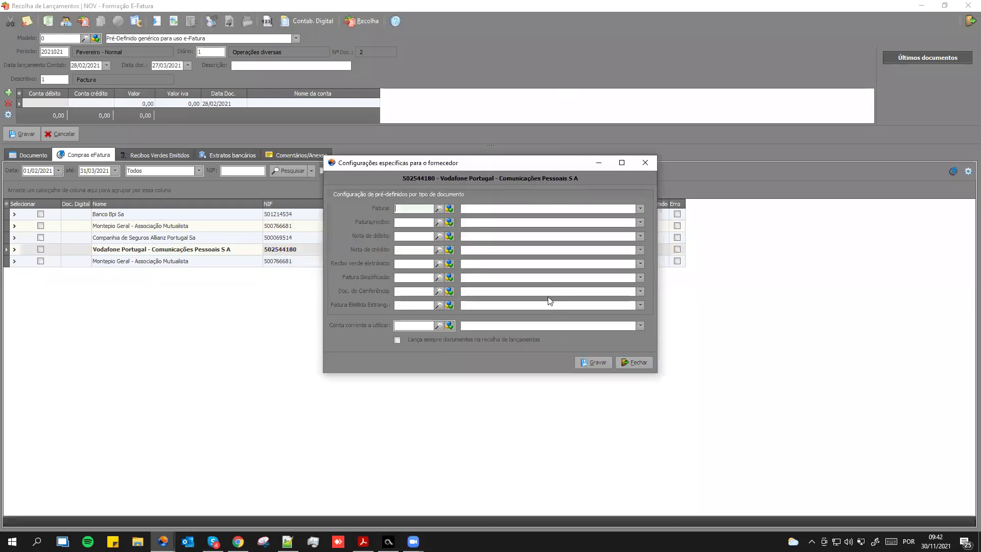
click(644, 163)
Set the entry period to 2021031 for the Vodafone invoice and enlarge the entry grid to show all suggested lines.
drag(55, 53, 94, 56)
text(031)
key(Tab)
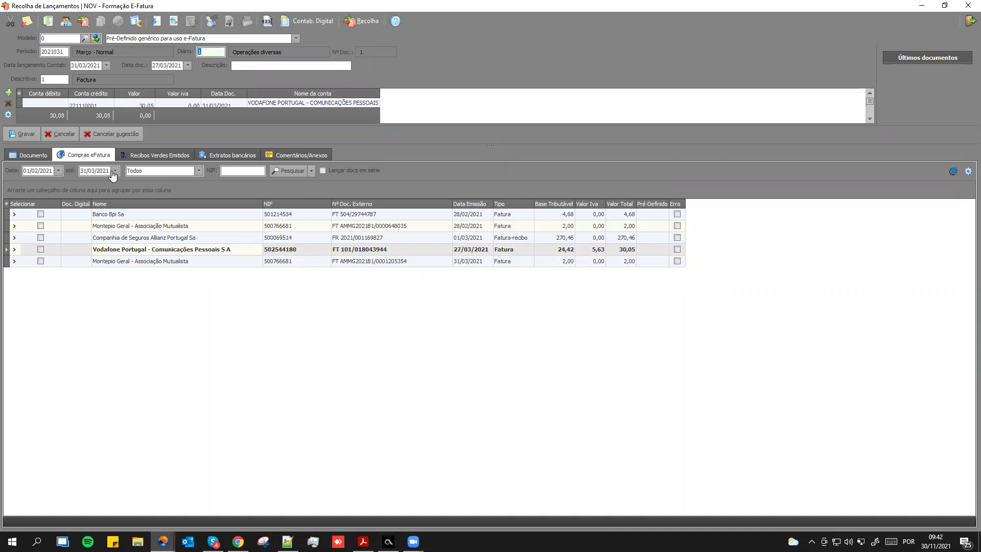
click(286, 173)
drag(489, 147, 494, 186)
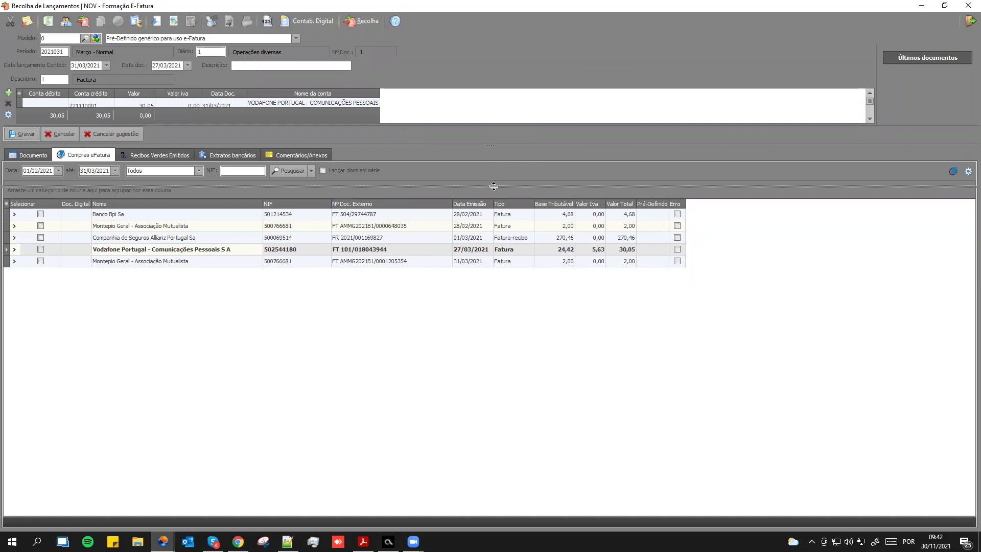
drag(494, 186, 496, 190)
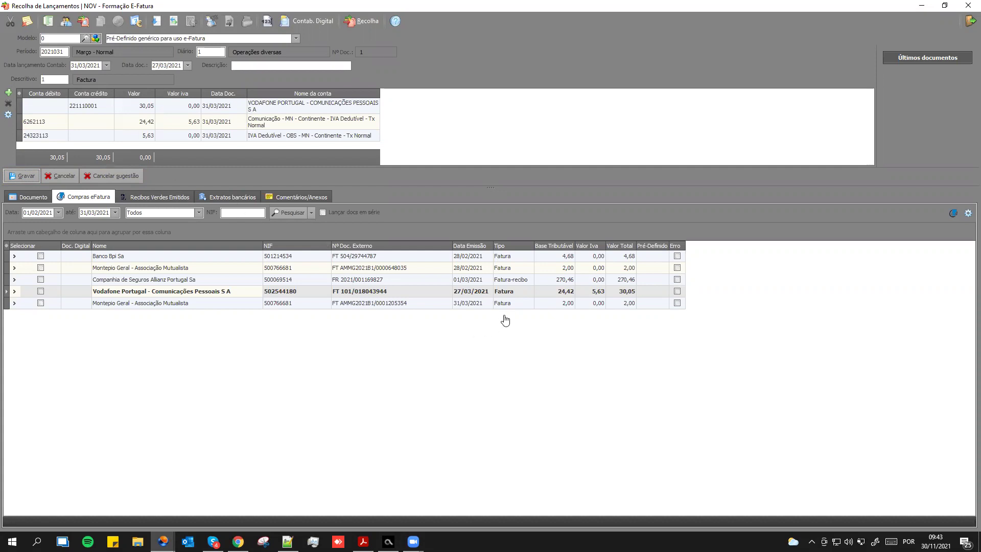
Send Banco BPI's 28/02/2021 invoice to manual posting in period 2021021 with journal 1, Operações diversas, and descriptive 1, Factura.
right_click(545, 296)
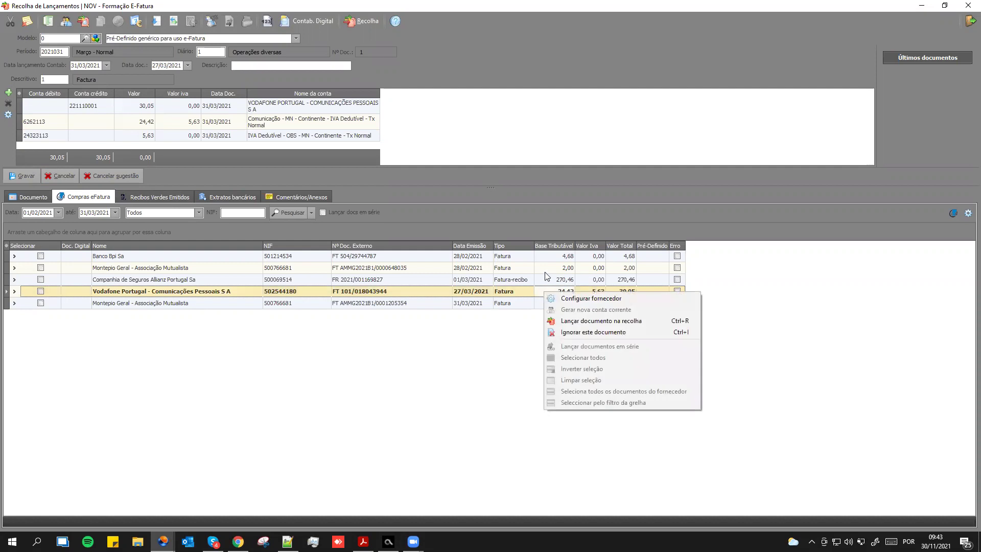
click(546, 272)
click(545, 272)
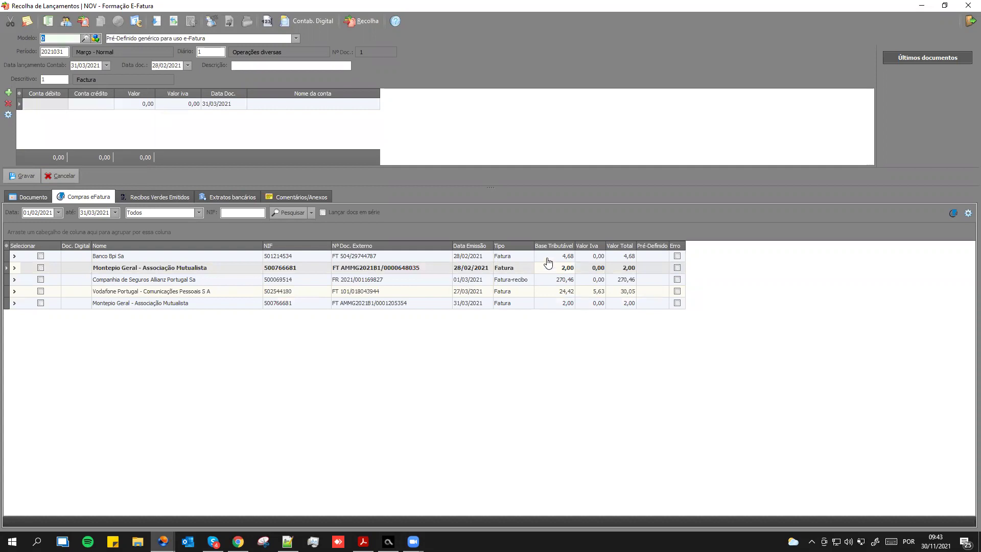
click(547, 259)
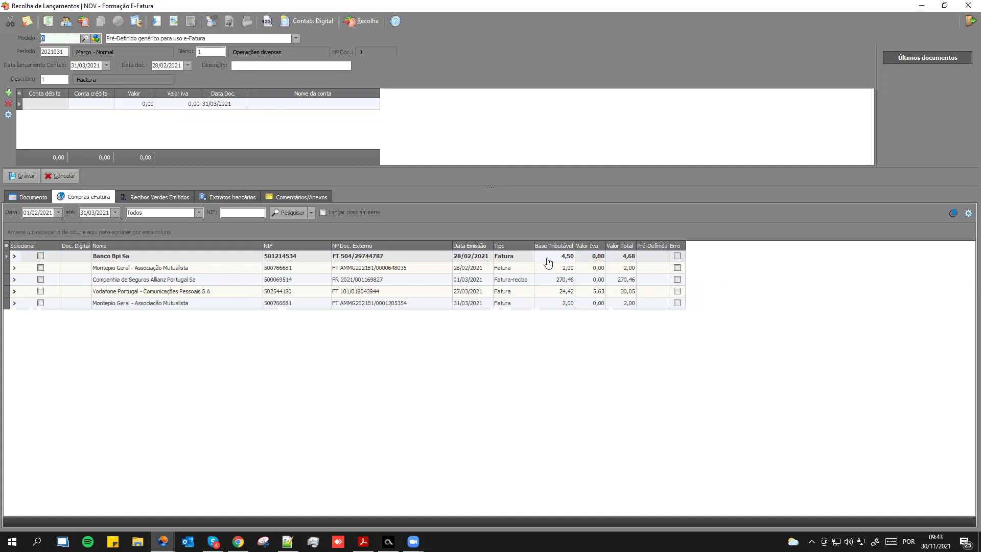
right_click(547, 255)
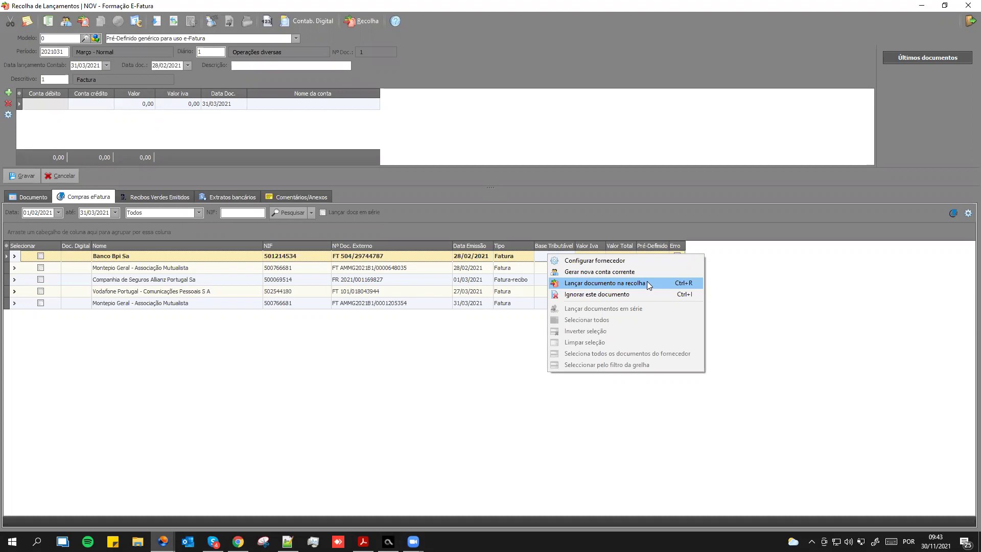
click(646, 283)
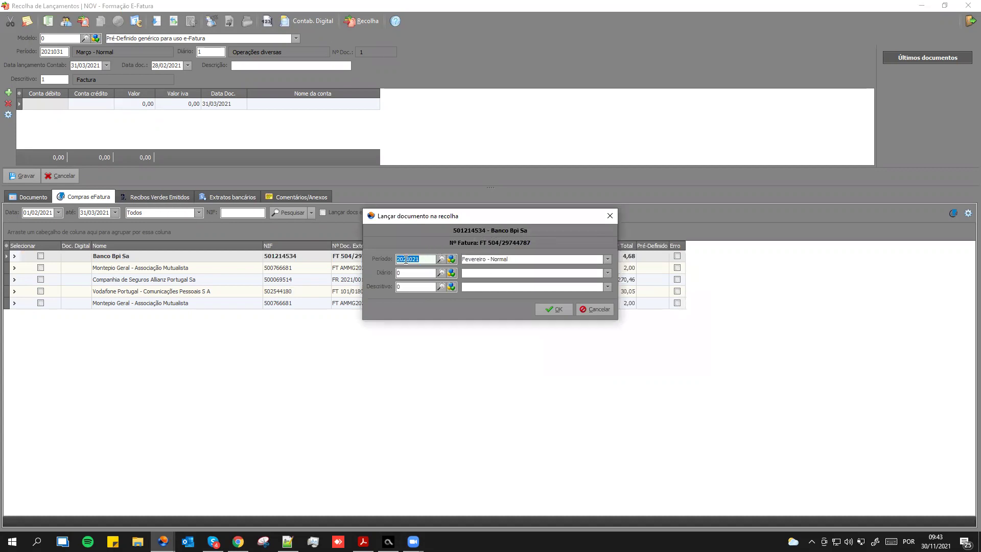
click(607, 276)
click(414, 295)
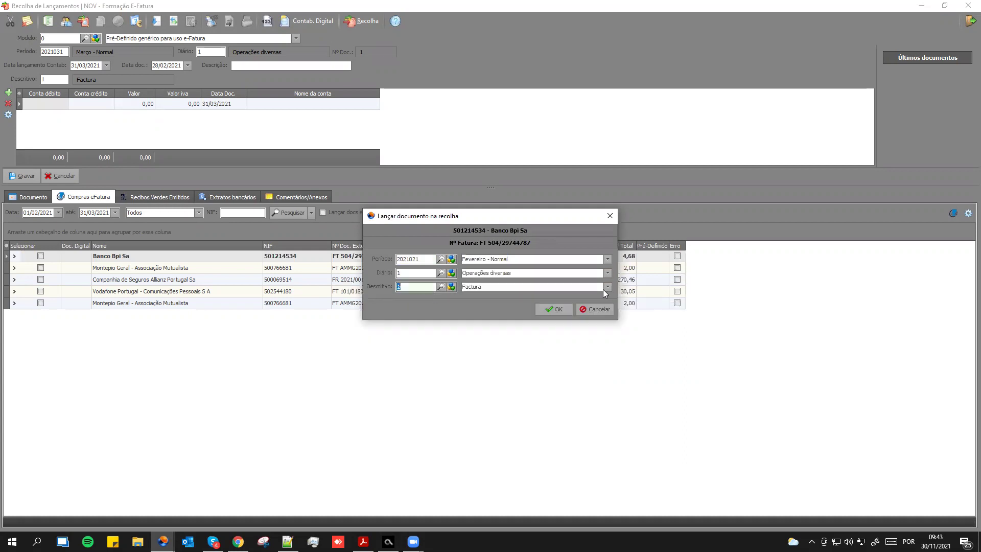
click(553, 309)
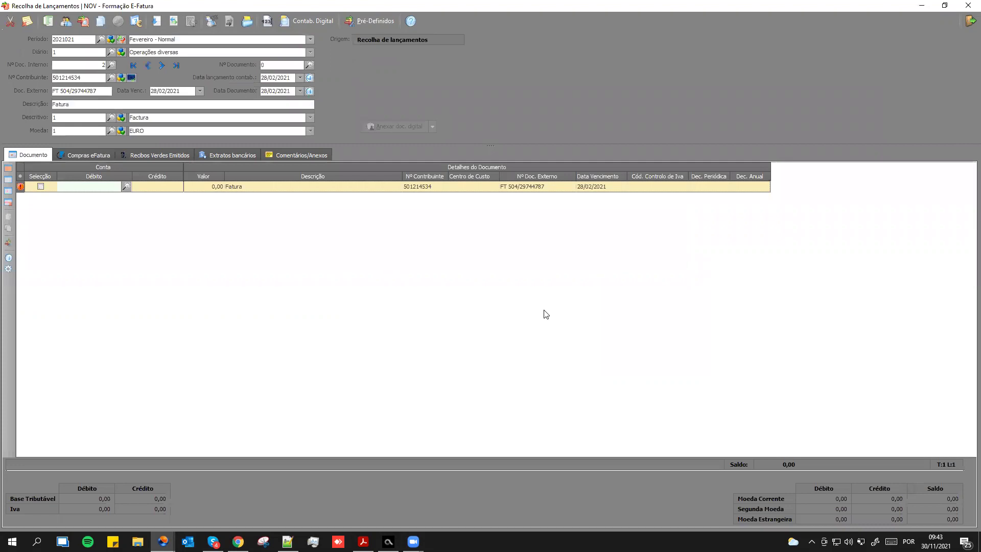
Enter the Banco BPI document's first line as a 4,5 credit to account 1201.
key(Tab)
text(1201)
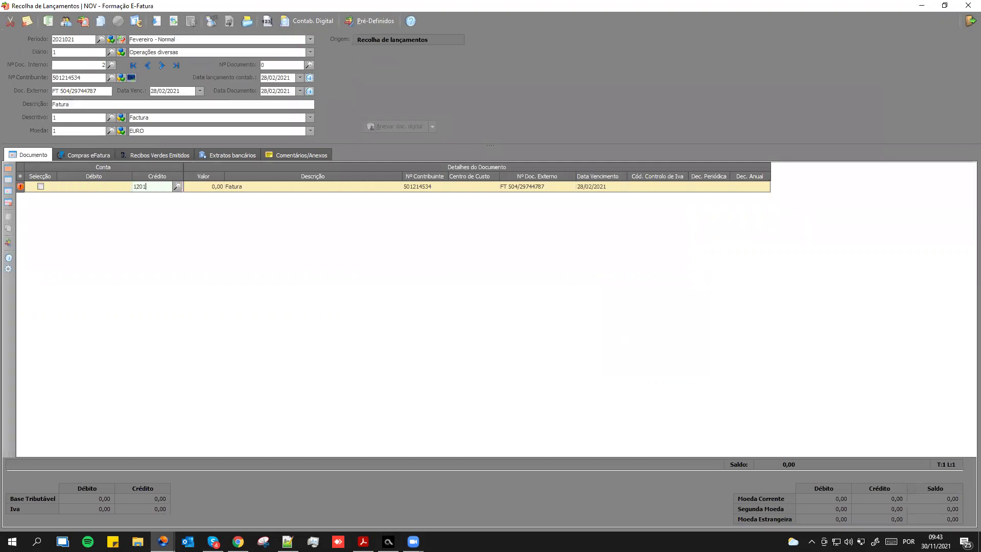
key(Tab)
text(4,5)
key(Tab)
key(Return)
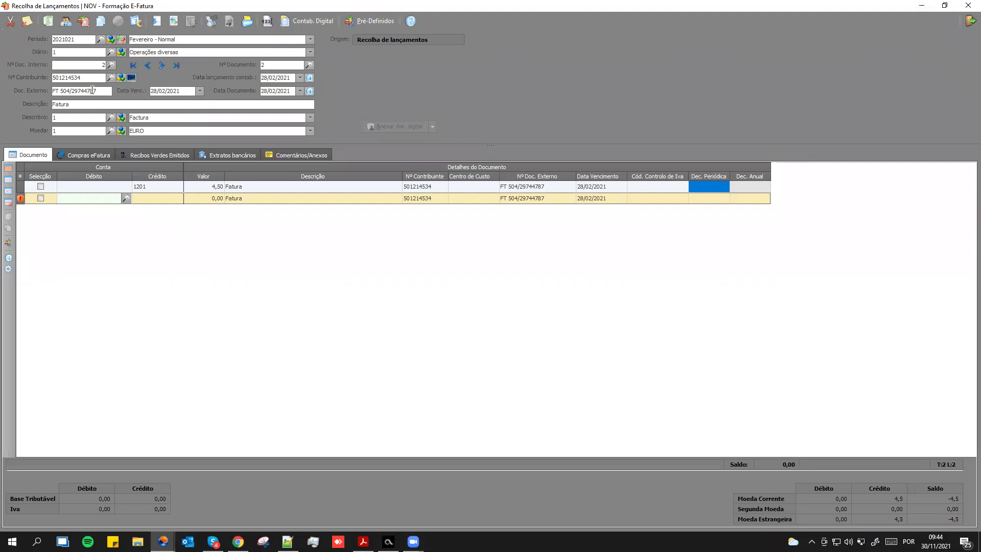
Add a debit line of 4,50 to account 6228110, Serviços Bancários - MN - IVA Isento, and save the Banco BPI document.
drag(101, 91, 40, 90)
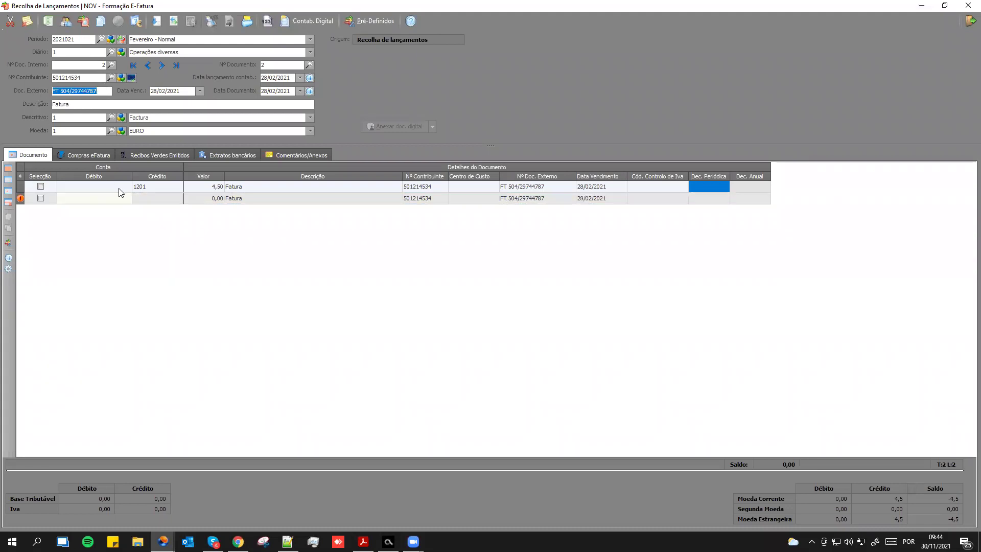
click(96, 198)
text(banca)
key(Down)
key(Down)
key(Down)
key(Down)
key(Down)
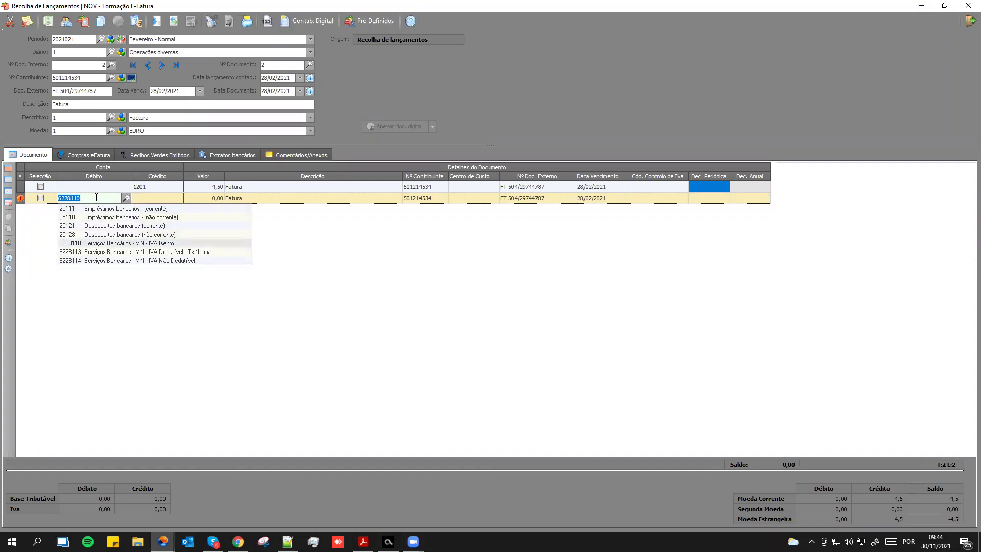
key(Return)
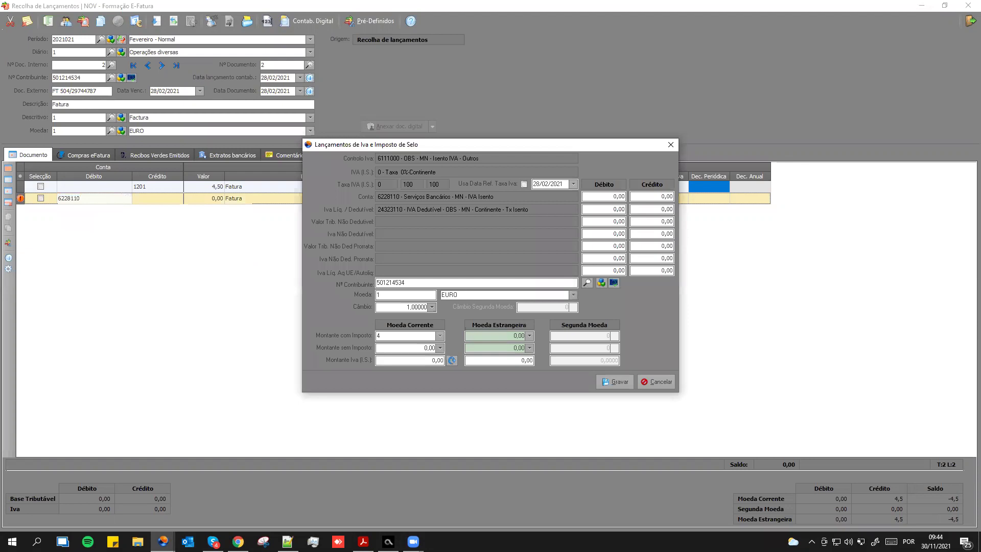
key(Return)
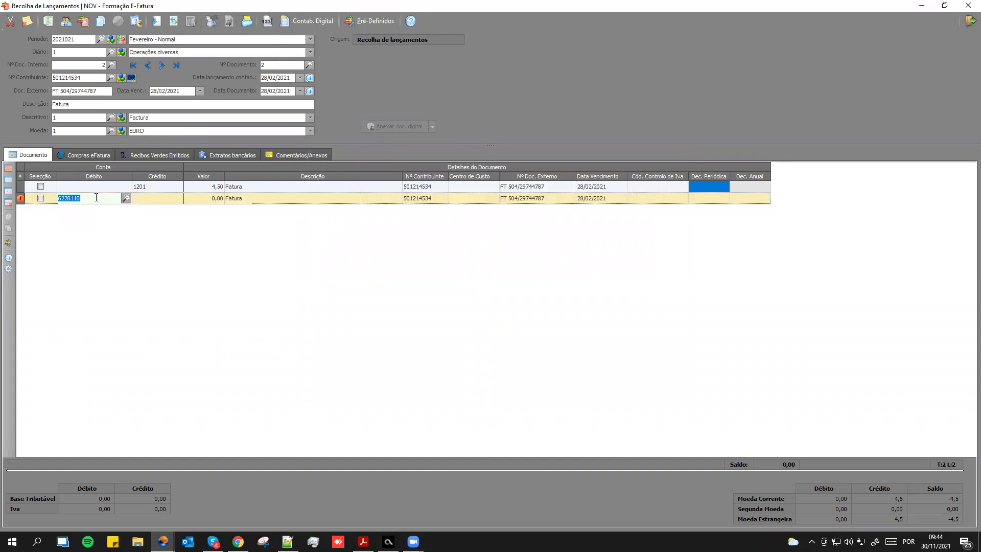
Return to the e-Fatura purchases, extend the end date to 30/04/2021, and search again.
click(96, 151)
click(281, 172)
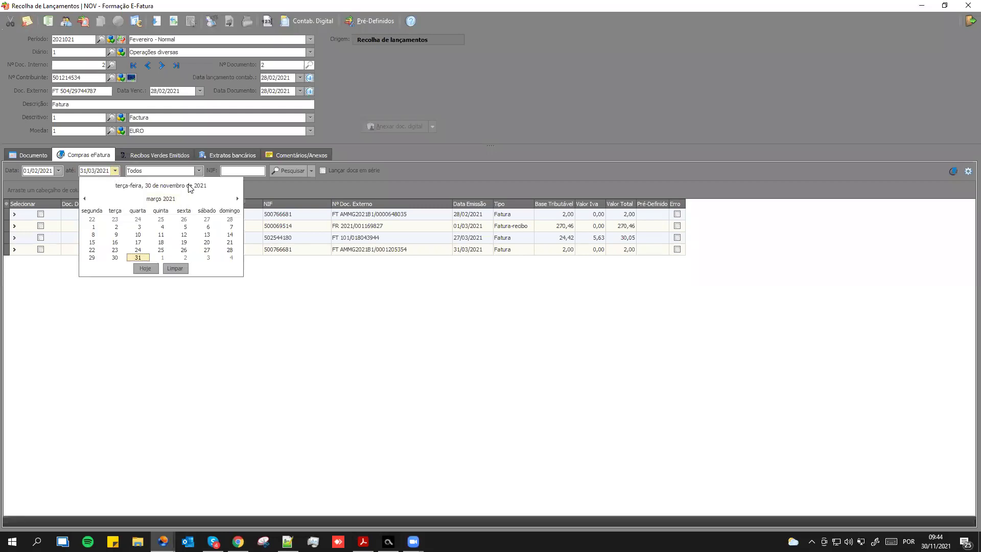
click(237, 198)
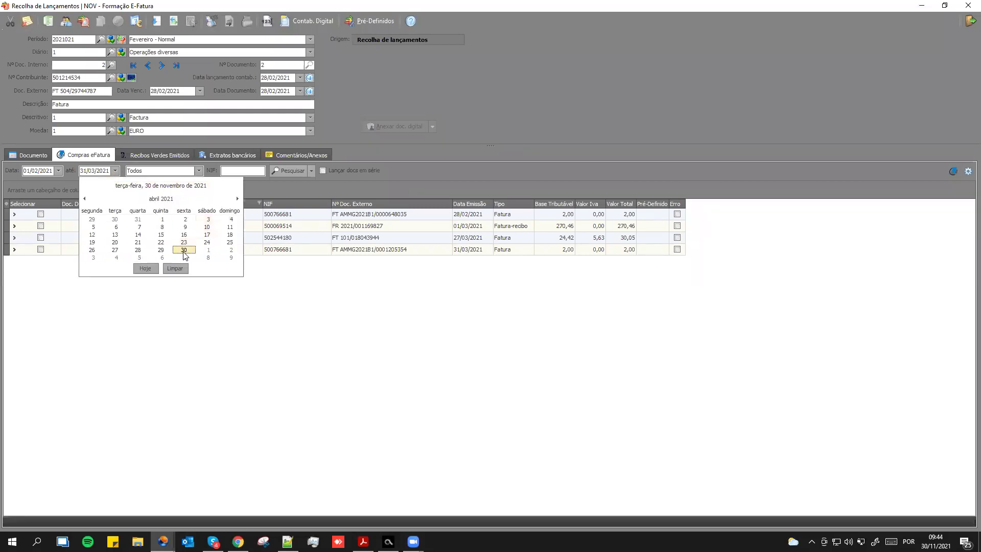
click(184, 250)
click(274, 171)
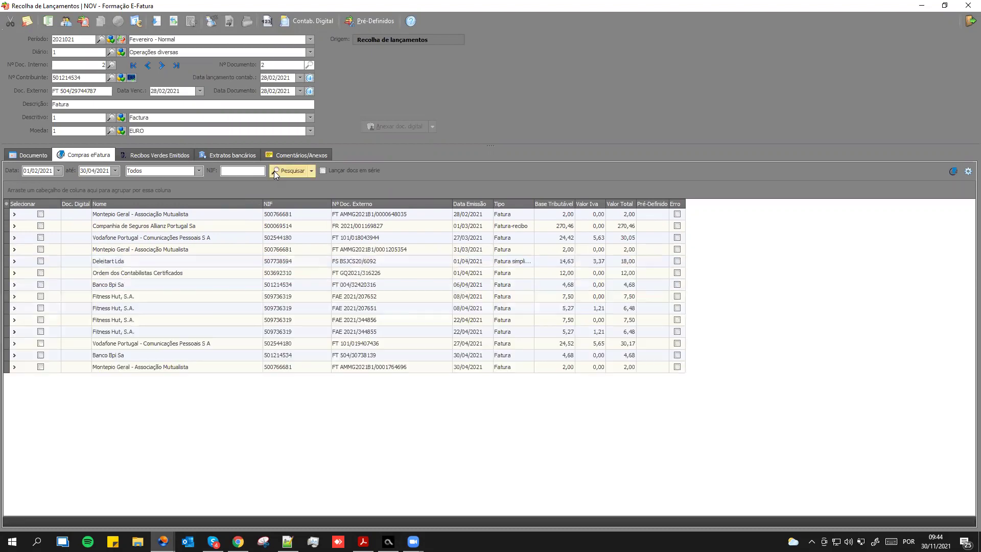
Load Banco BPI's 06/04/2021 invoice and set the entry period to 2021041 to get its suggested entry.
double_click(118, 284)
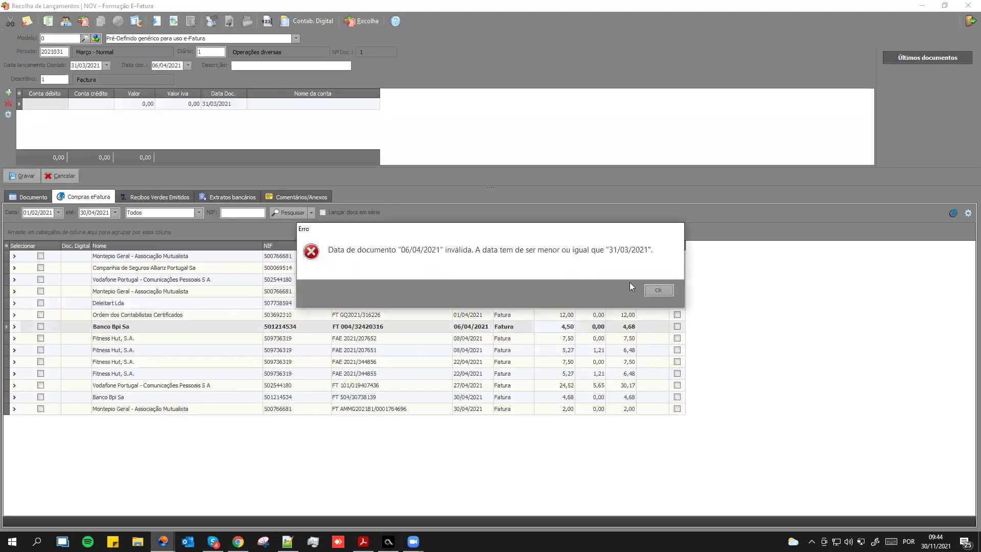
click(658, 288)
click(53, 51)
key(Delete)
text(4)
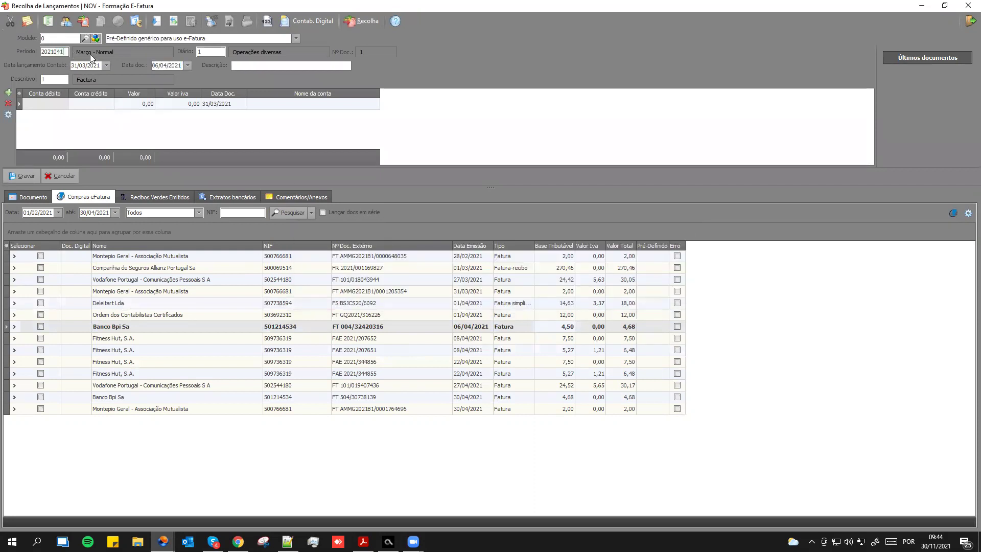
key(Tab)
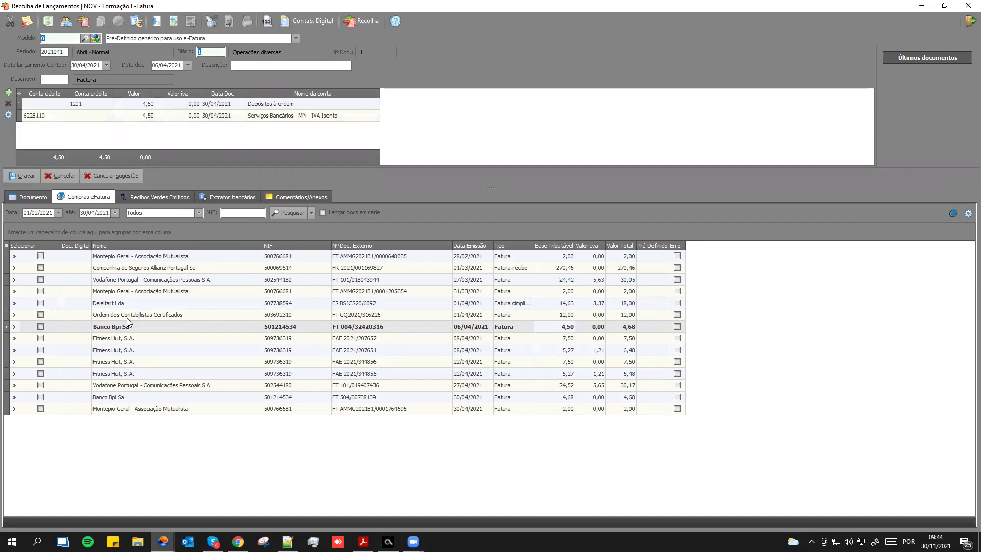
click(126, 318)
click(116, 327)
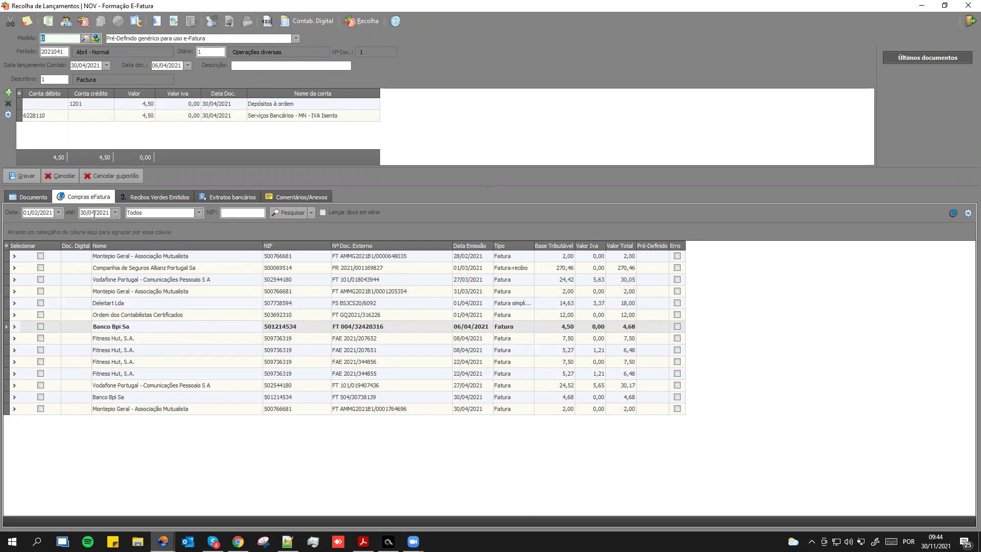
Set the e-Fatura purchases end date back to 31/03/2021 and refresh the list.
click(106, 212)
text(3103)
key(Tab)
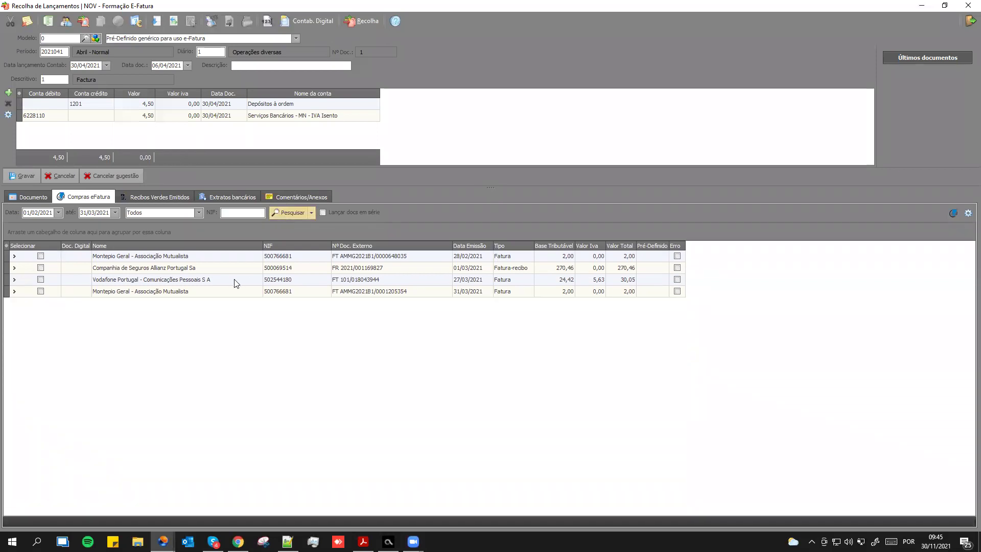
Configure Montepio Geral's supplier settings to use pre-defined 622801, Serviços Bancários | FT, for Fatura documents and save them.
click(652, 259)
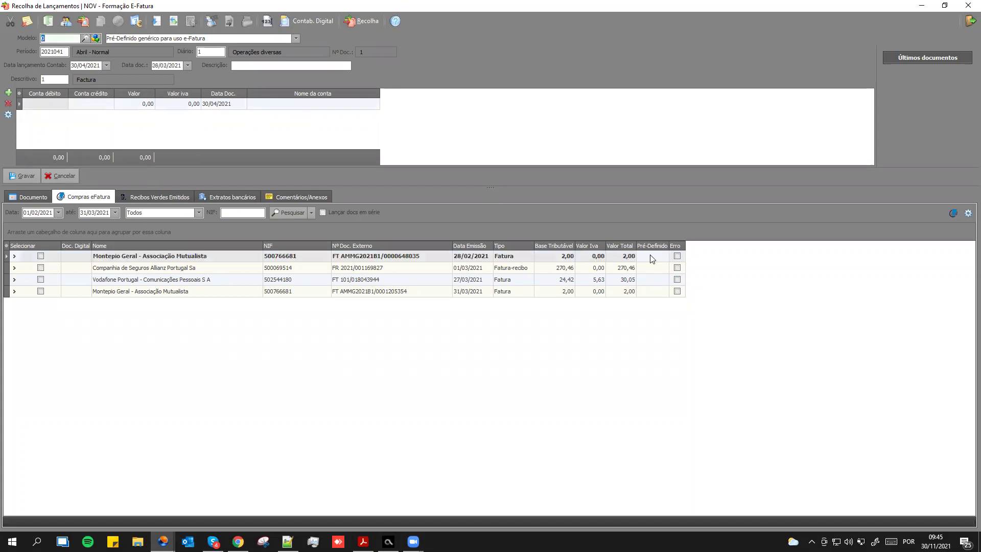
right_click(624, 258)
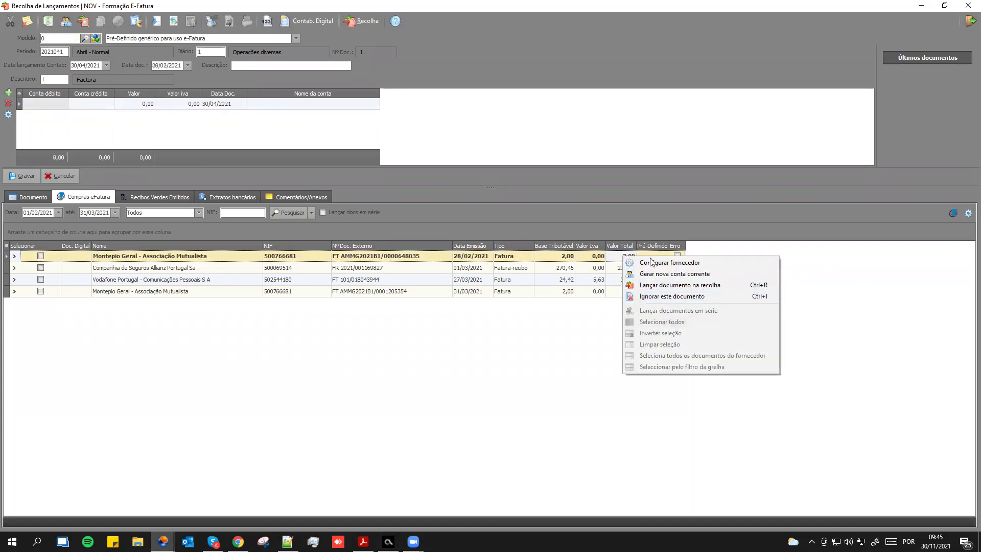
click(672, 263)
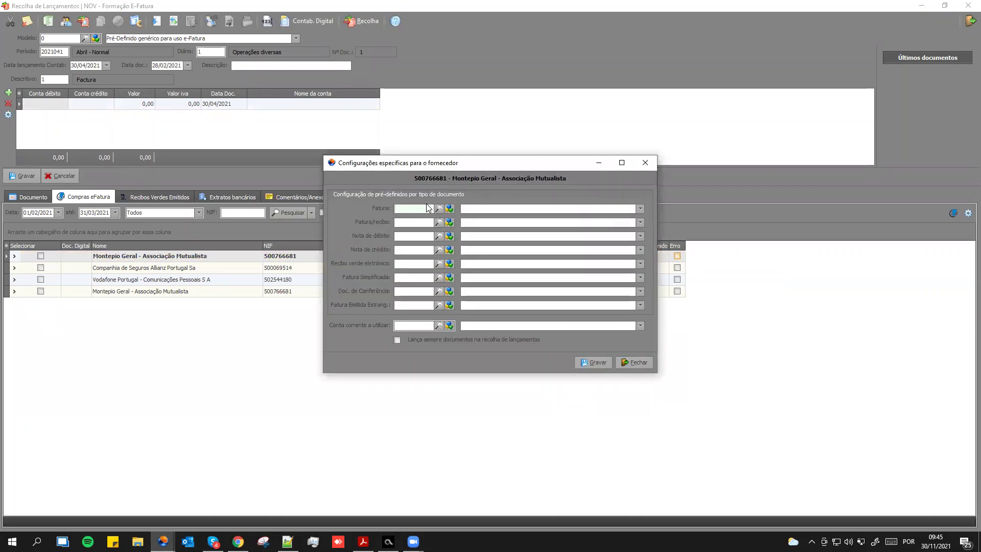
text(banc)
key(Down)
key(Down)
key(Down)
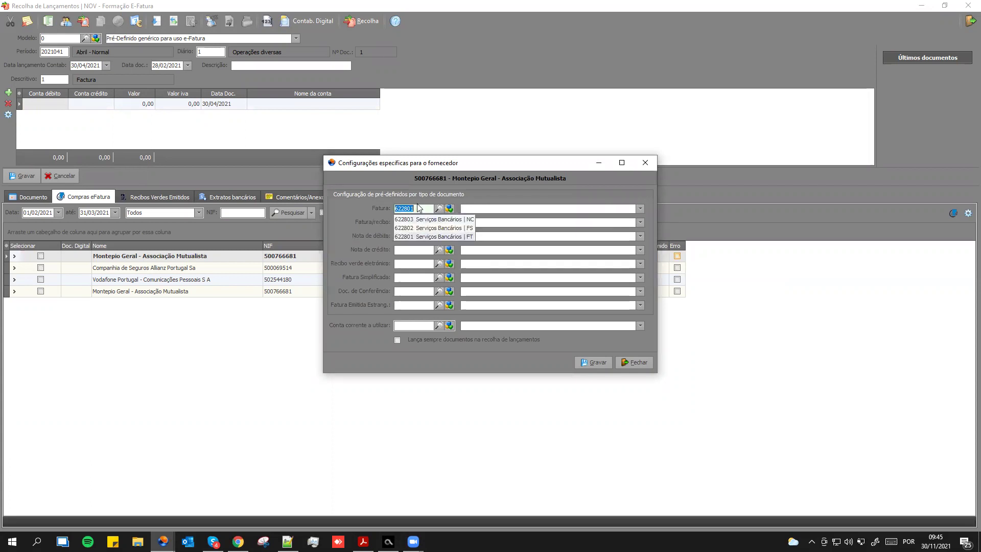
key(Return)
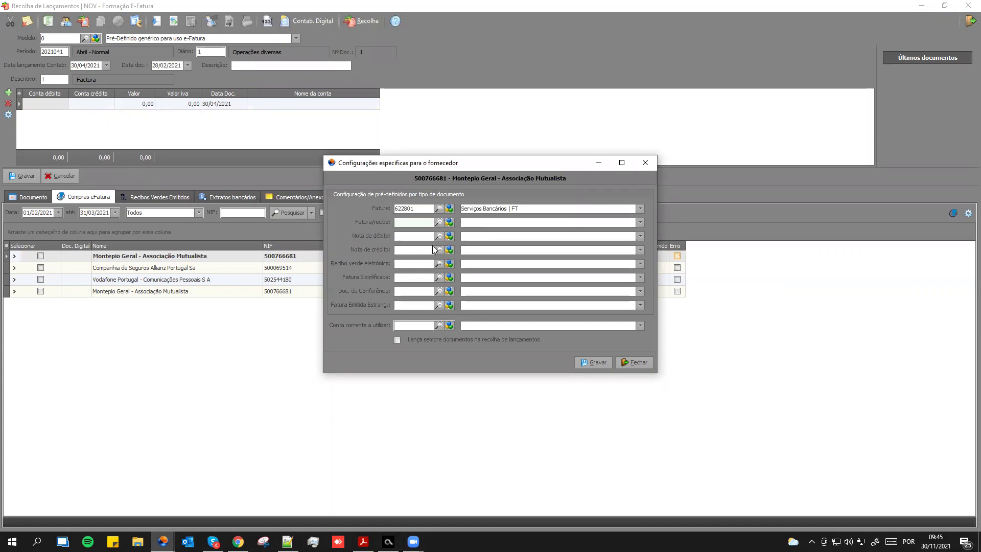
click(591, 361)
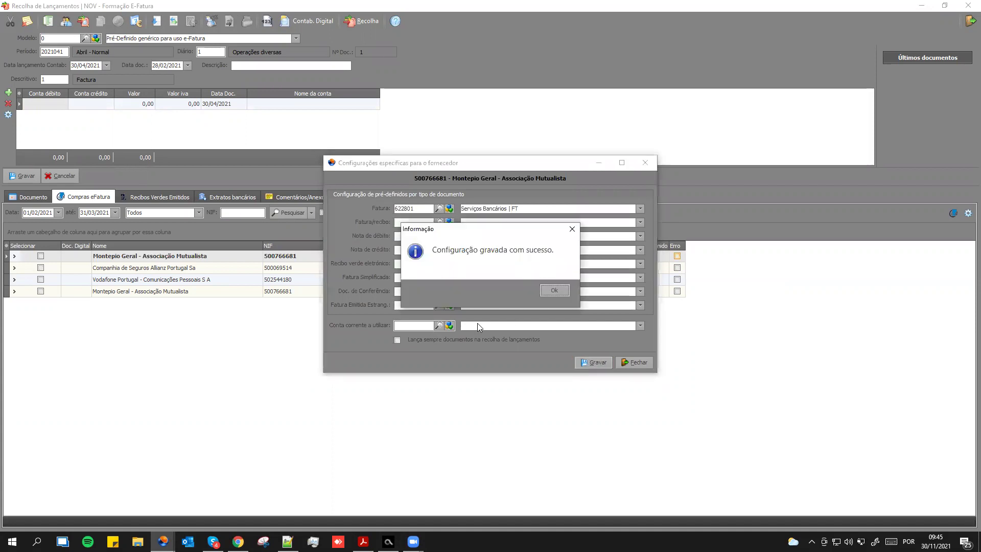
click(553, 289)
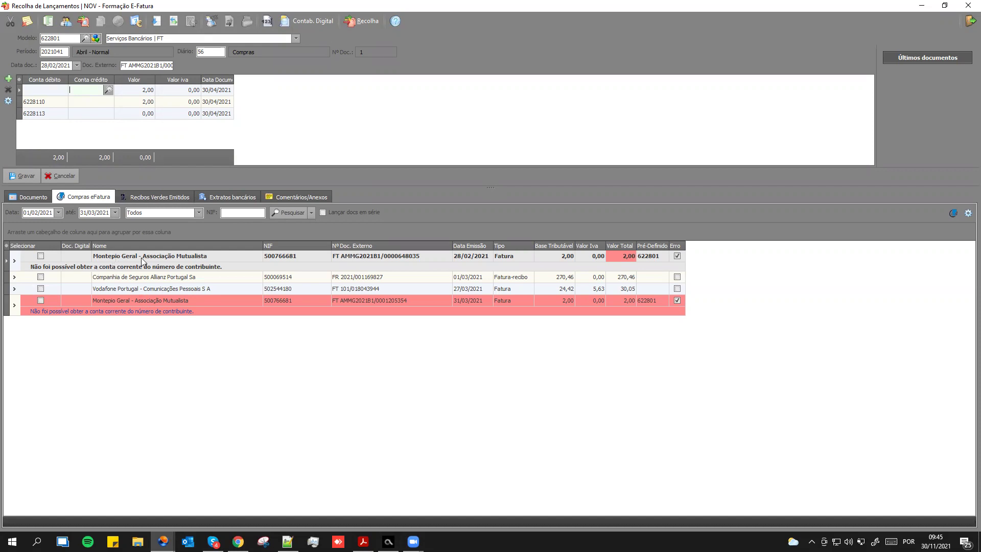
Reopen Montepio Geral's supplier settings and set the Fatura pre-defined to 622802, Serviços Bancários | FS.
right_click(257, 261)
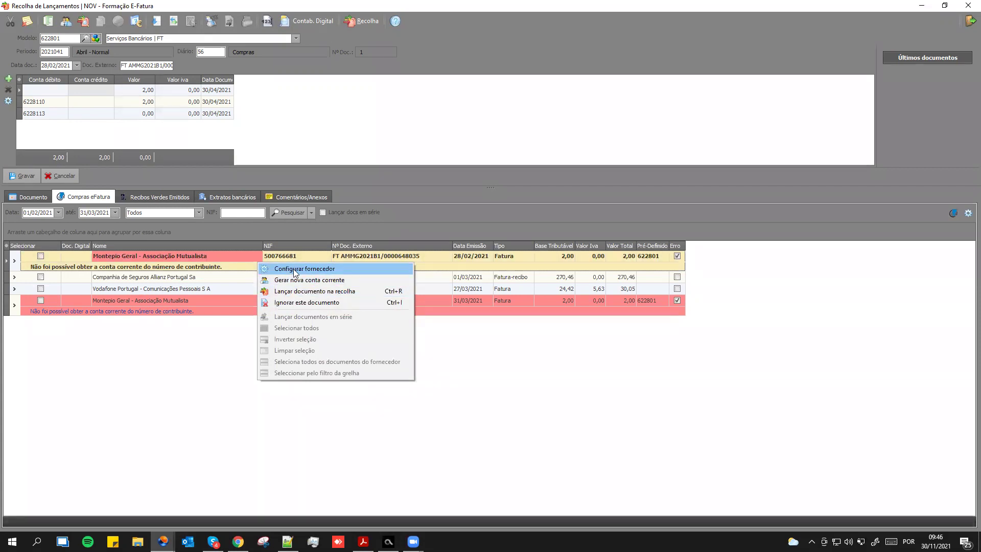
click(295, 270)
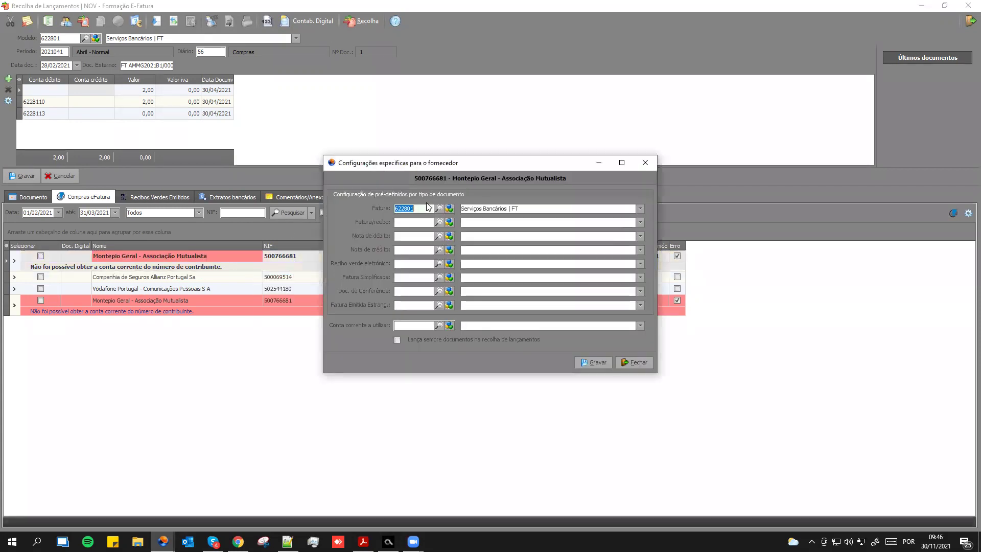
click(422, 209)
text(2)
key(Return)
double_click(516, 209)
Open pre-defined 622801 for alteration in the pre-defined assistant and inspect the credit account properties of line 1.
click(449, 209)
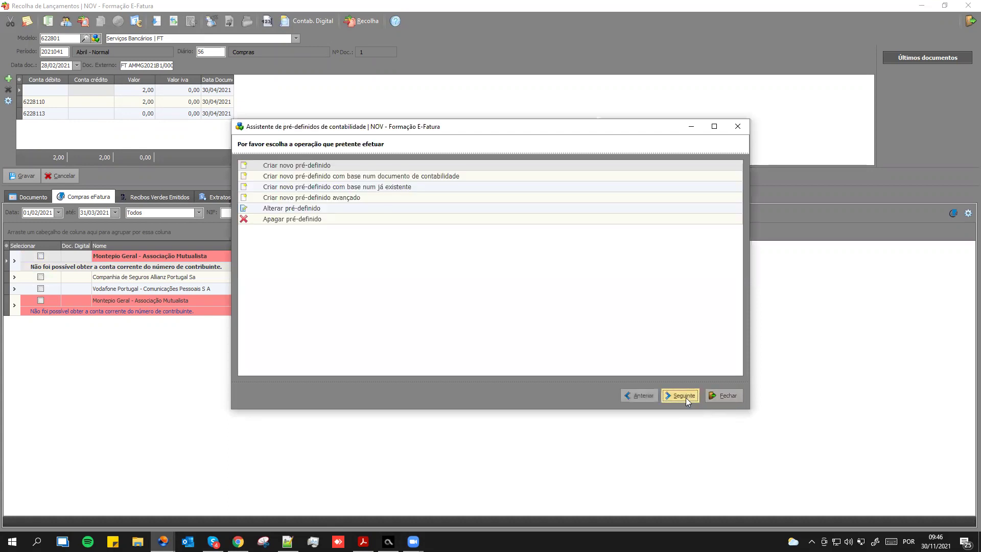
click(684, 396)
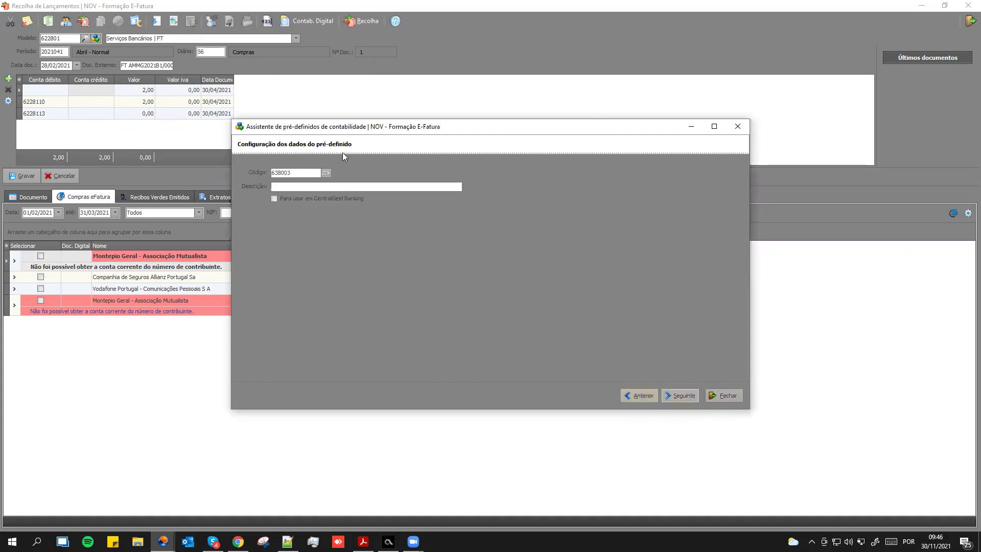
click(651, 397)
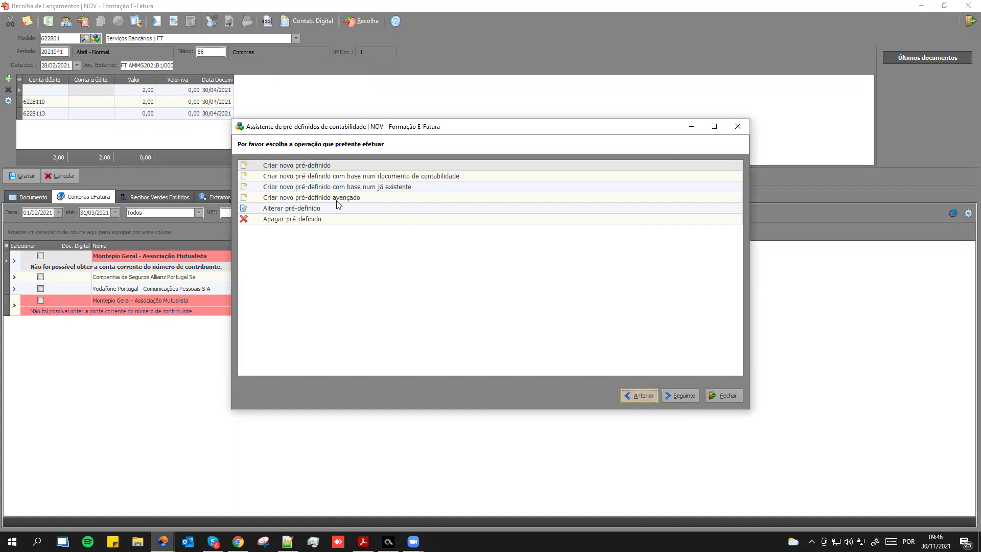
click(313, 207)
click(674, 396)
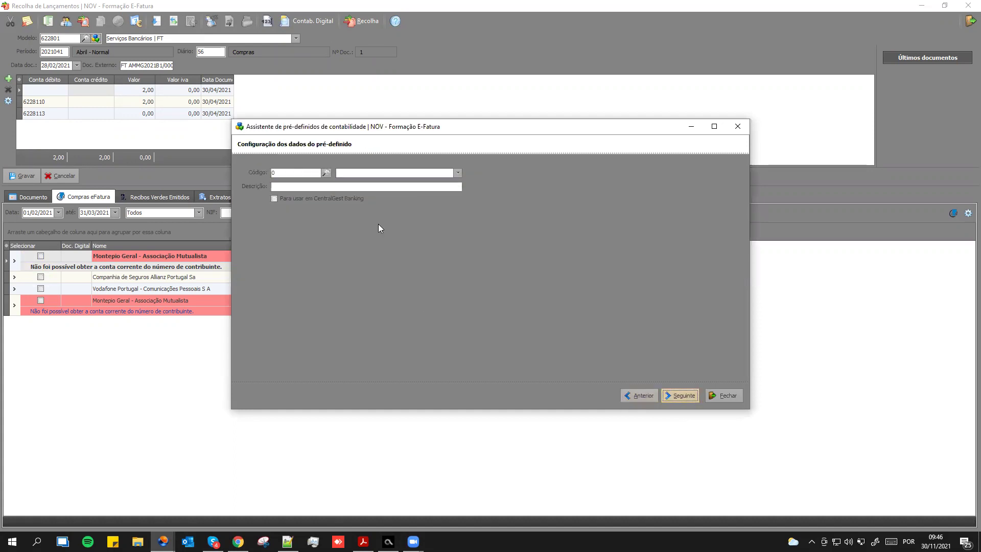
click(460, 173)
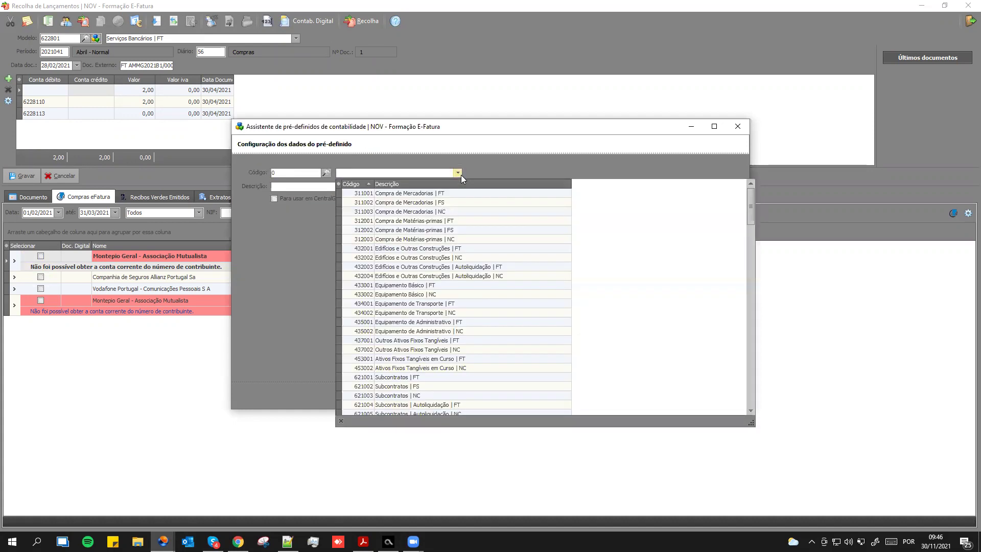
click(298, 175)
text(622801)
key(Tab)
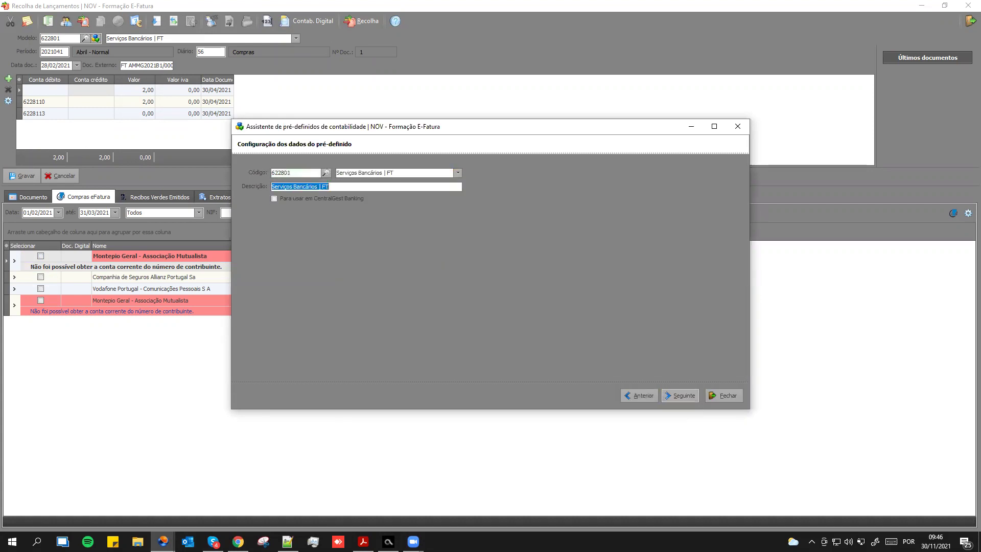
click(674, 395)
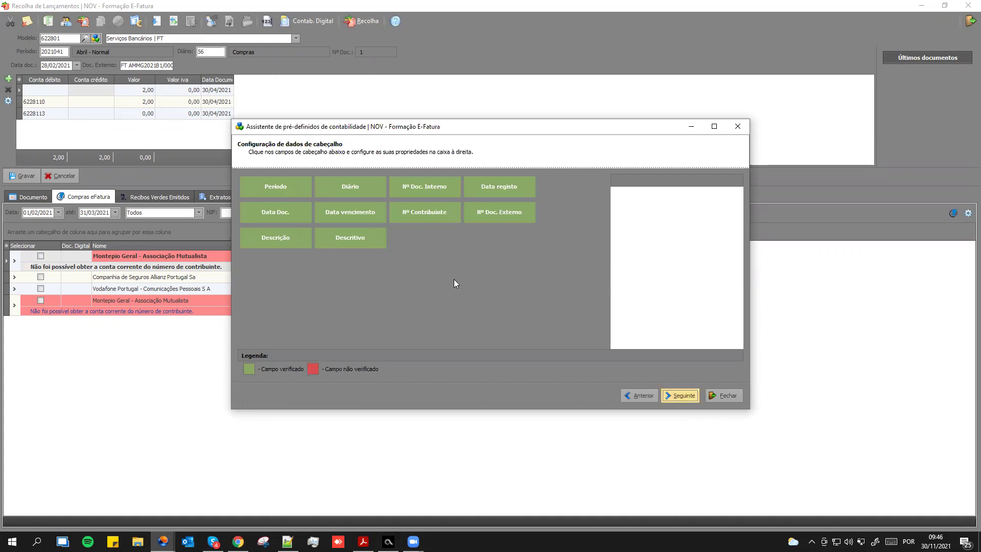
key(Return)
click(329, 204)
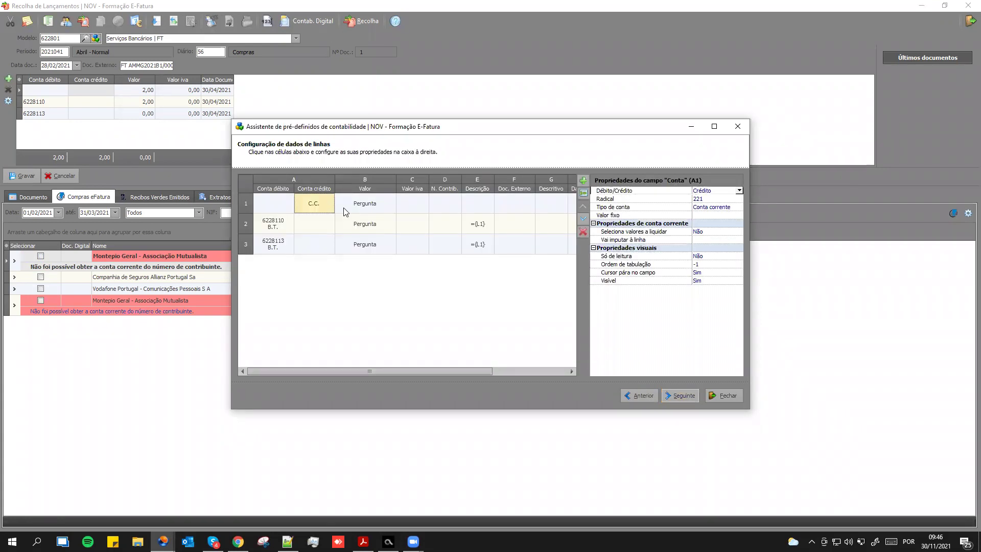
Switch the assistant to pre-defined 622802, inspect its line 1 credit account properties, and close the assistant without saving.
click(630, 395)
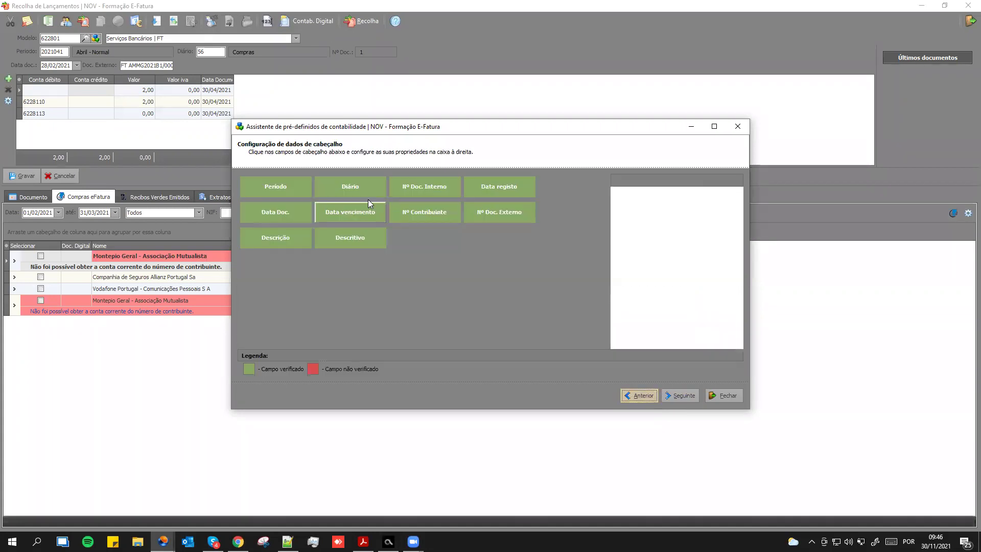
click(646, 396)
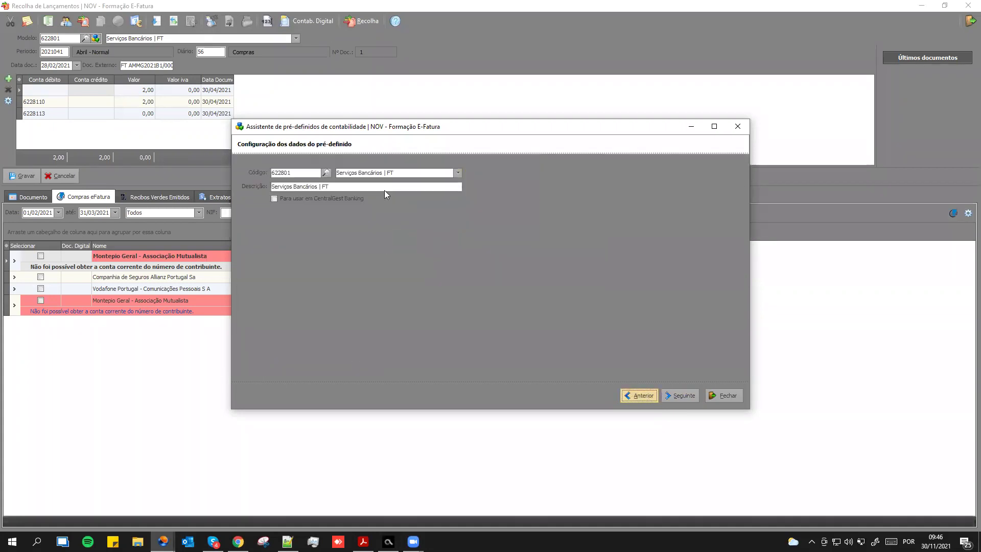
click(457, 172)
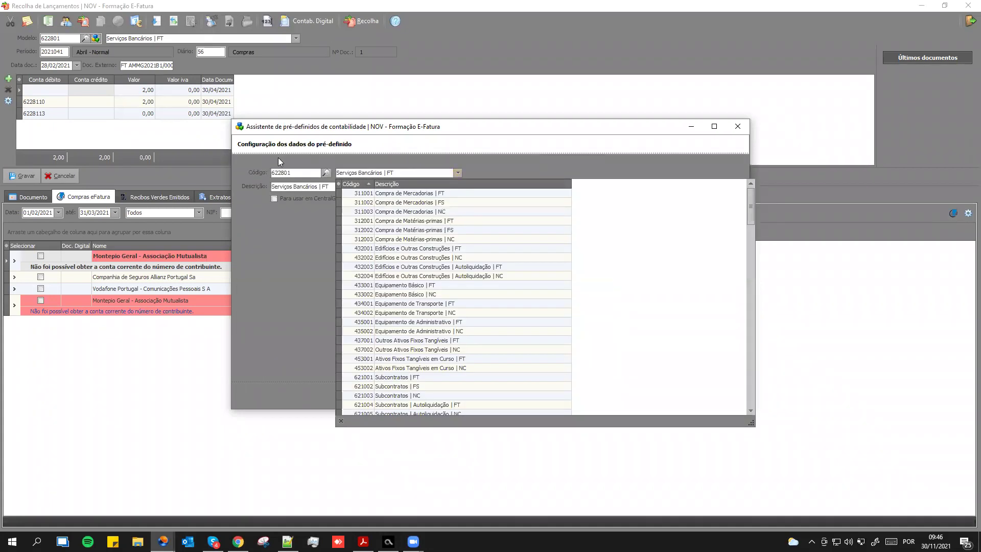
click(310, 172)
key(BackSpace)
text(2)
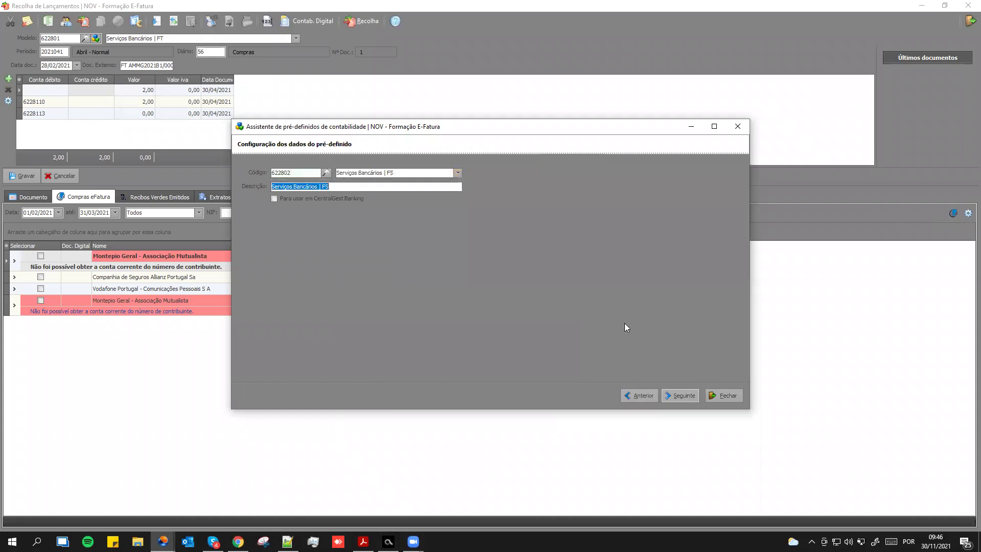
click(671, 390)
click(678, 398)
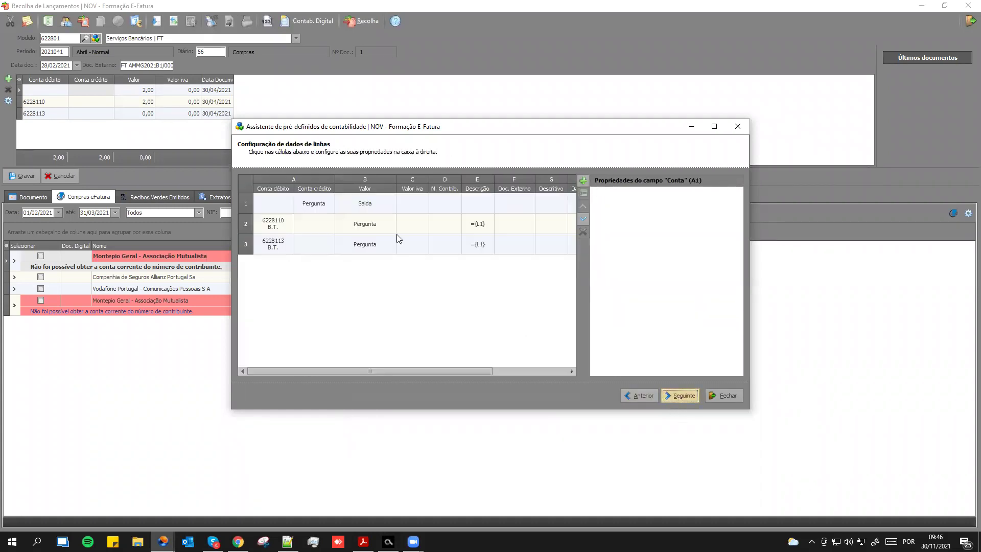
click(334, 204)
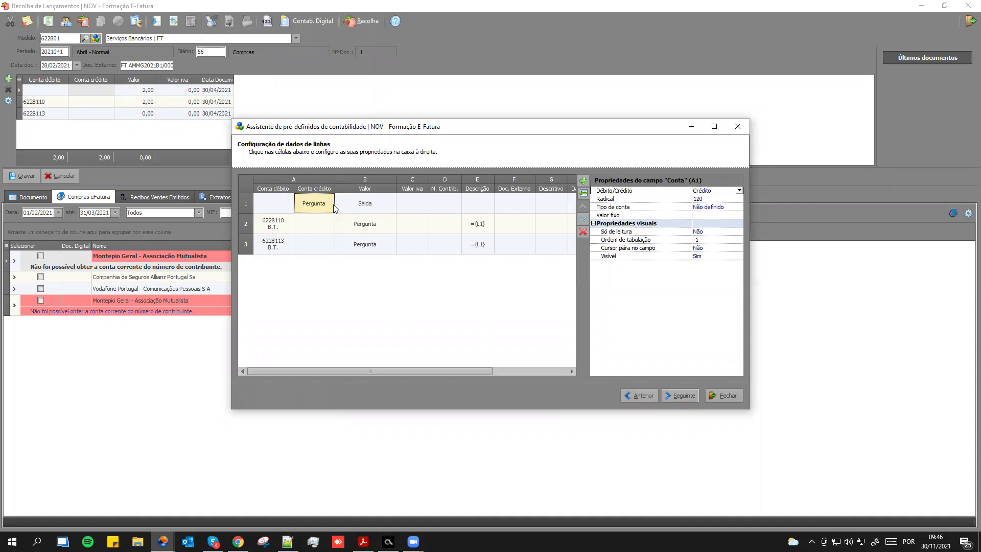
click(715, 198)
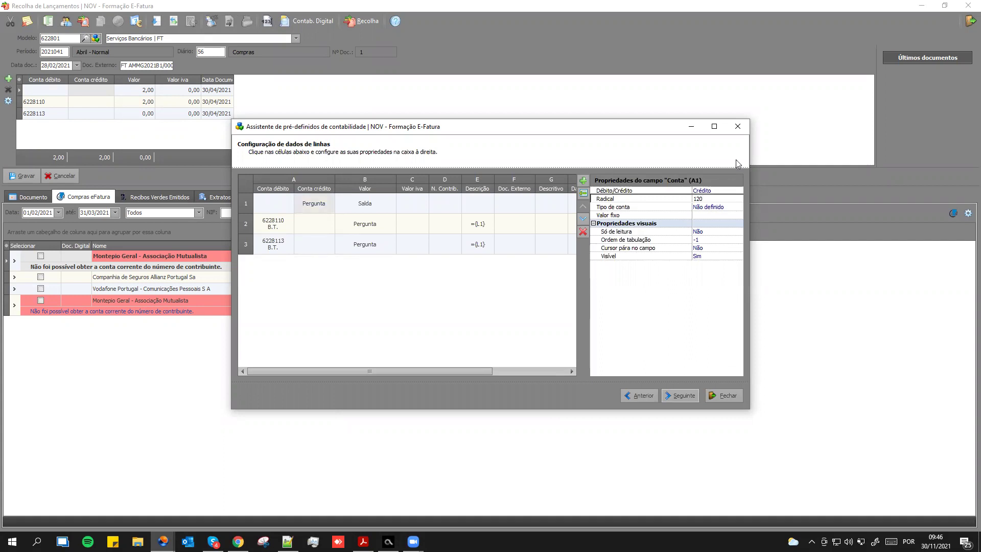
click(737, 126)
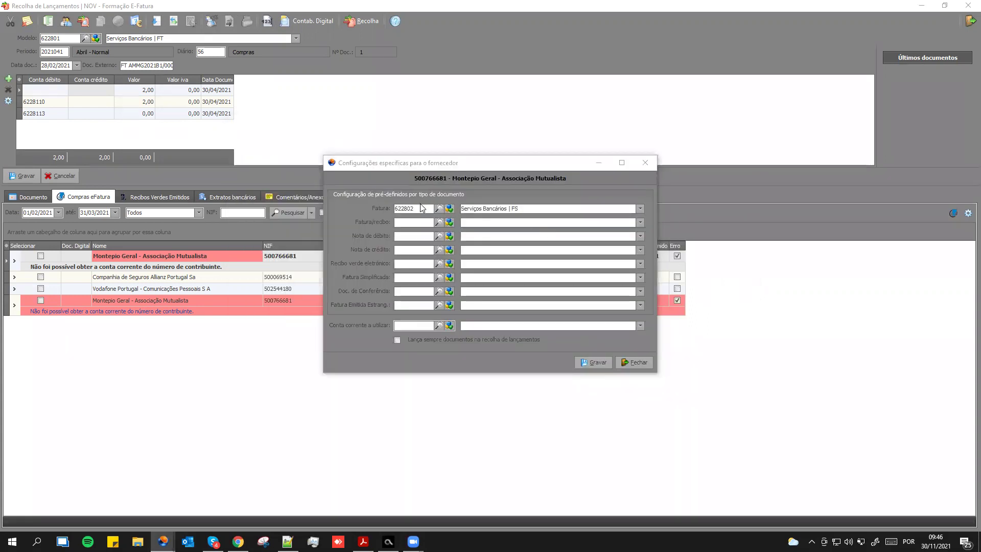
Save Montepio Geral's supplier settings with pre-defined 622802 for Fatura documents.
click(594, 356)
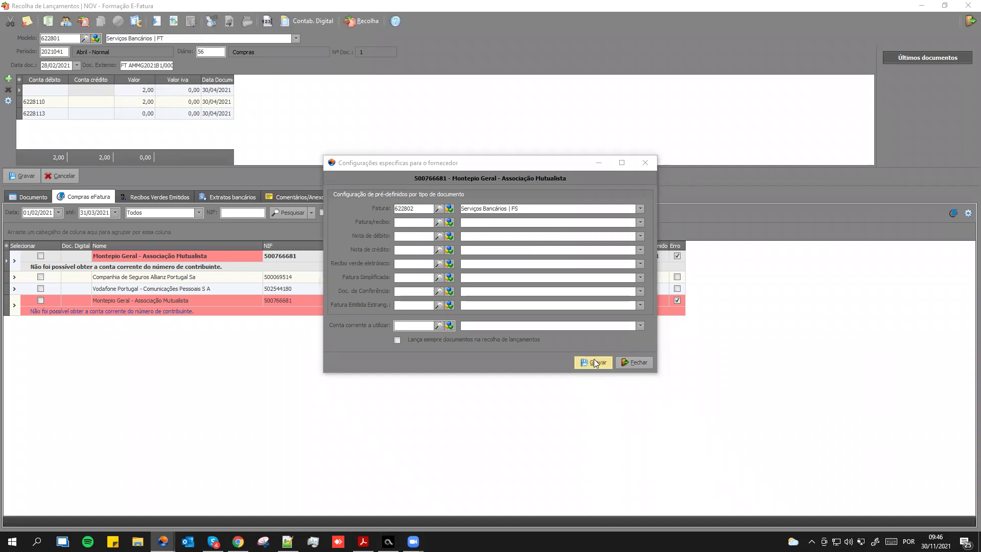
click(593, 359)
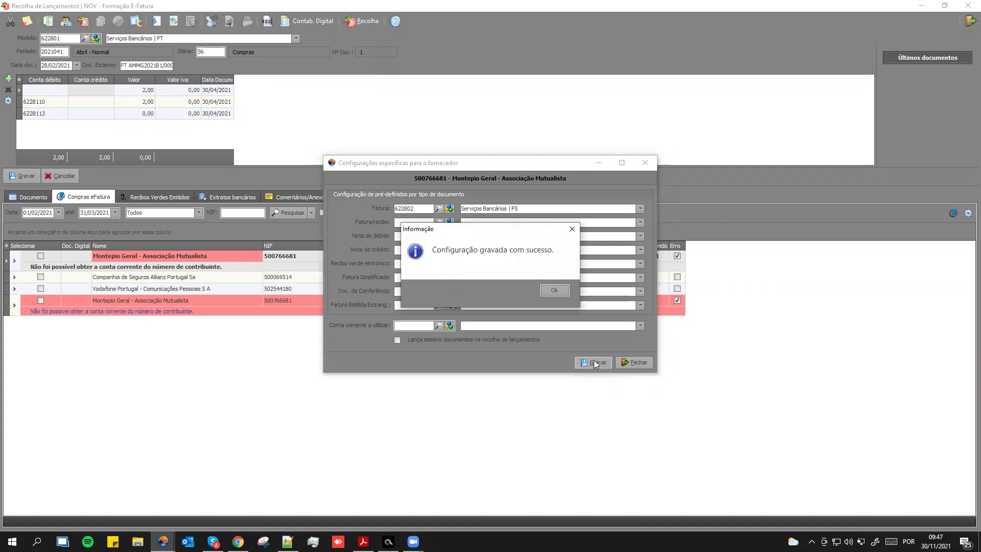
key(Return)
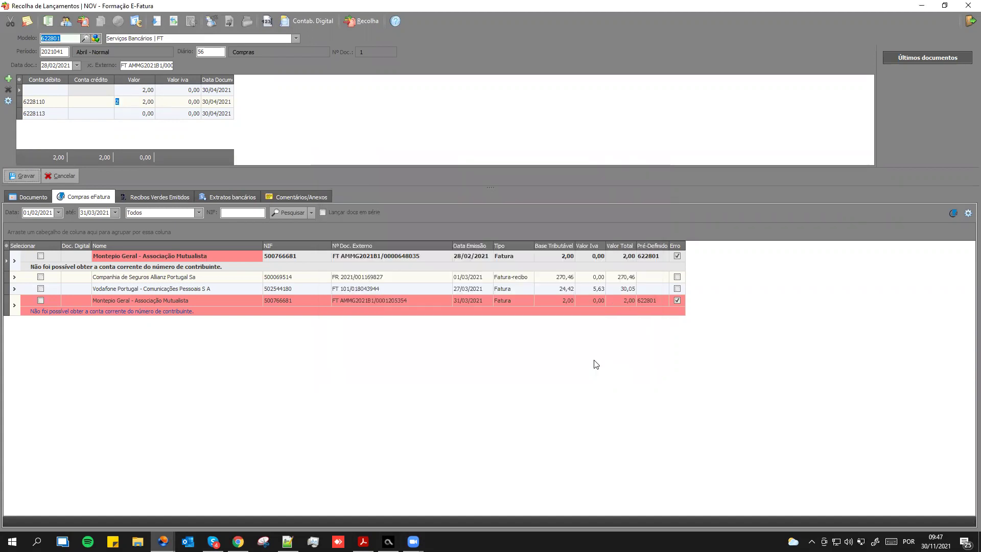
Load Montepio Geral's 28/02/2021 invoice, set the first line's credit account to 1201, and save the document.
click(126, 257)
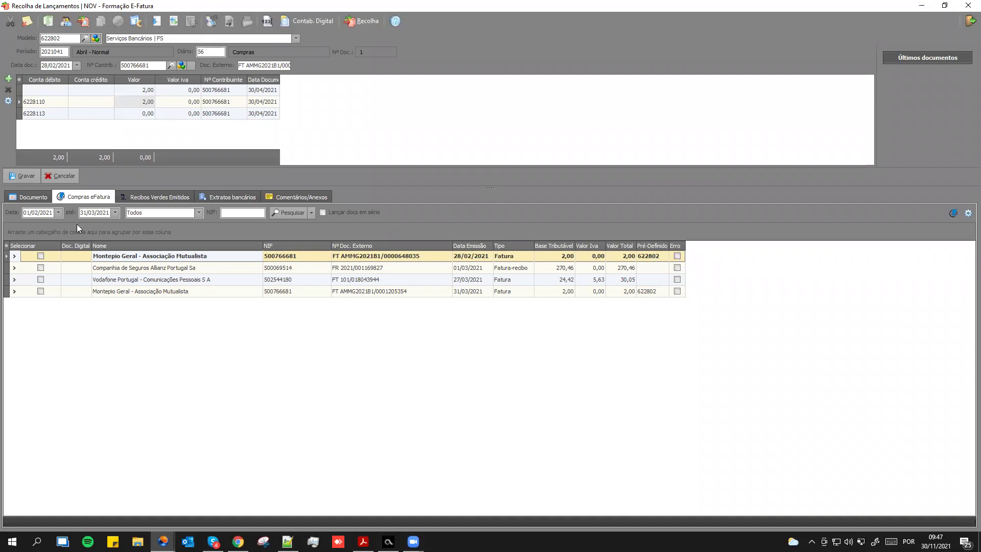
click(87, 93)
text(1201)
key(Return)
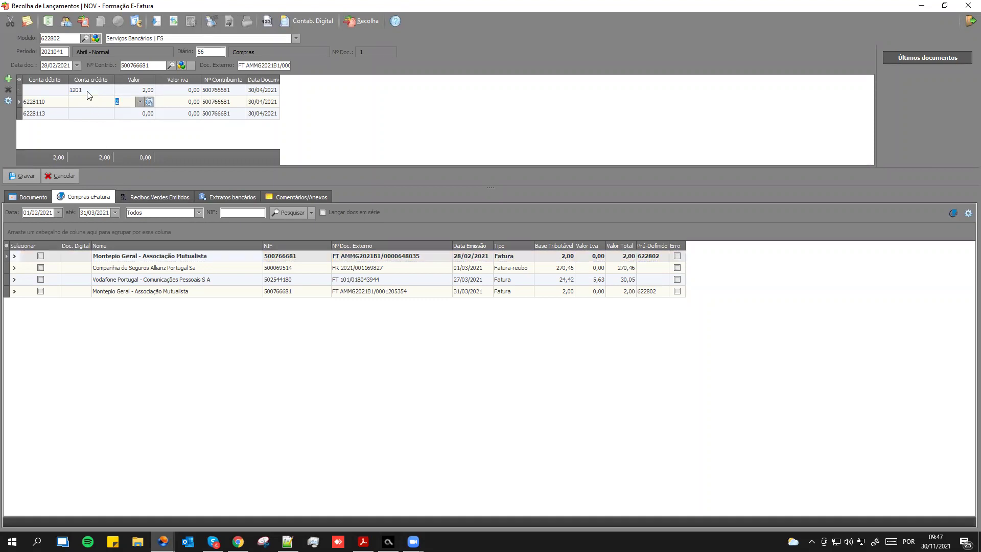
click(25, 174)
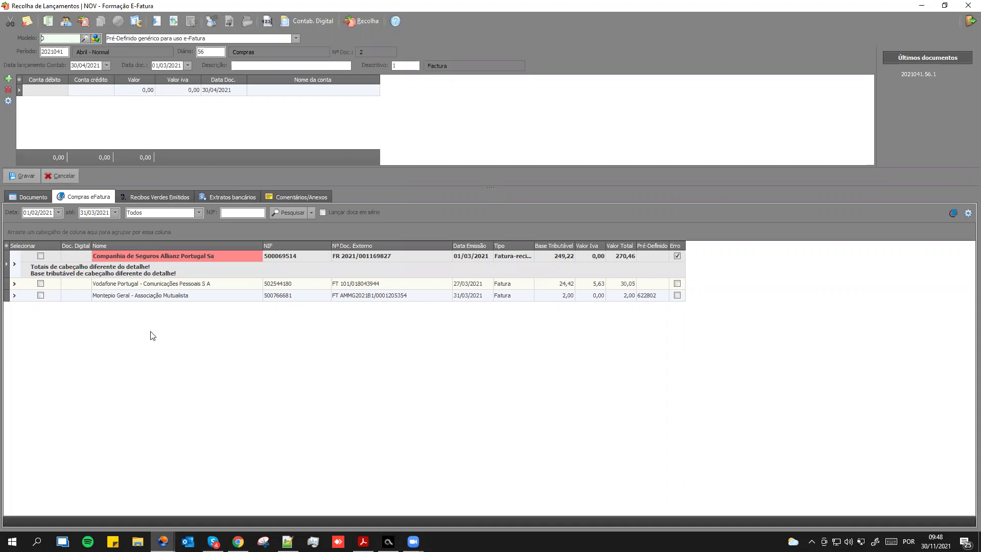
Expand the tax breakdown of Companhia de Seguros Allianz Portugal's 01/03/2021 invoice and open the supplier-specific configuration.
click(14, 264)
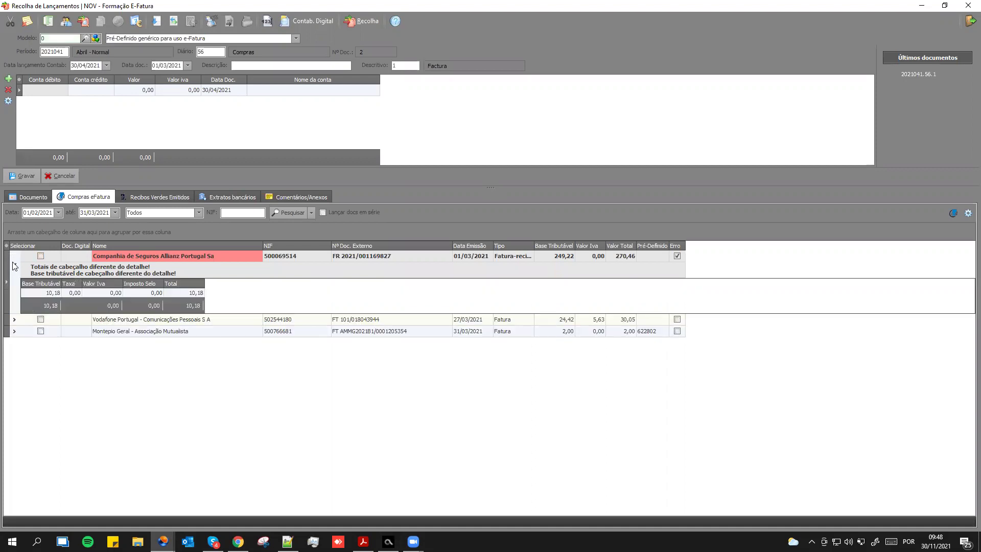
click(48, 292)
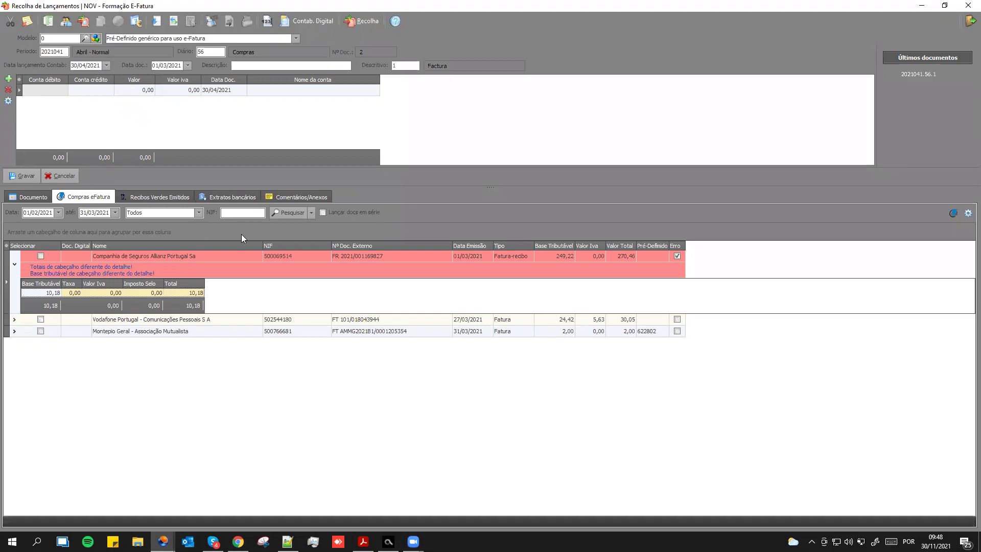
right_click(658, 256)
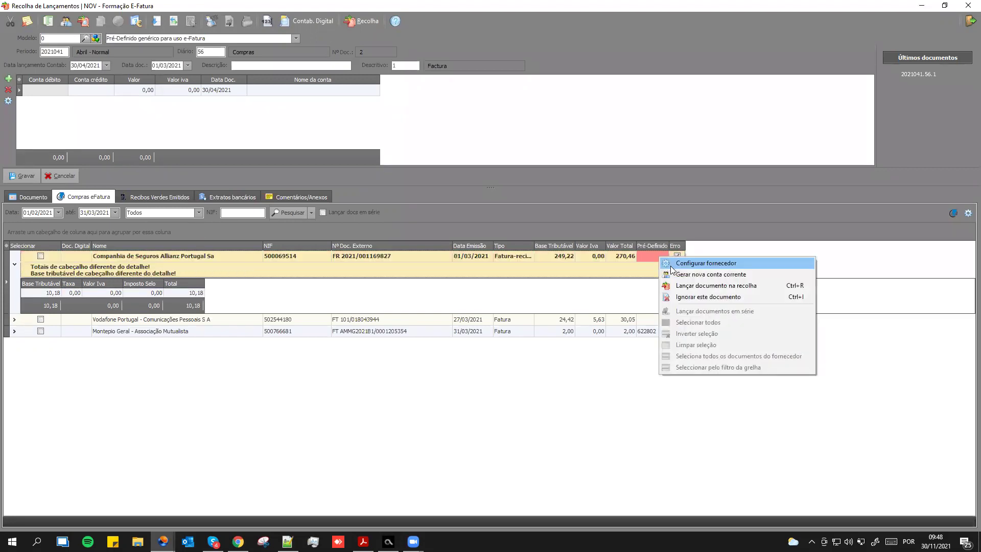
click(670, 263)
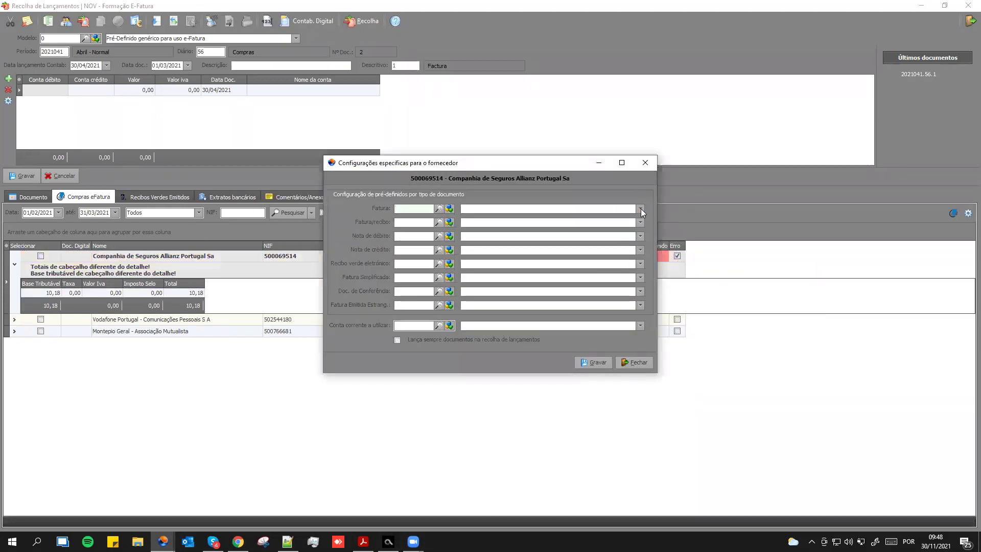
click(640, 209)
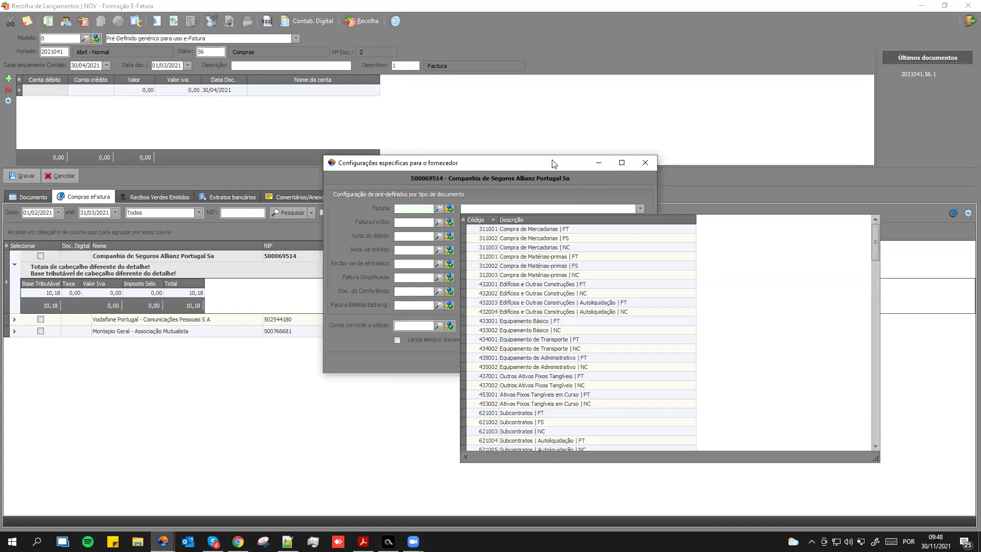
drag(554, 164, 538, 73)
click(406, 132)
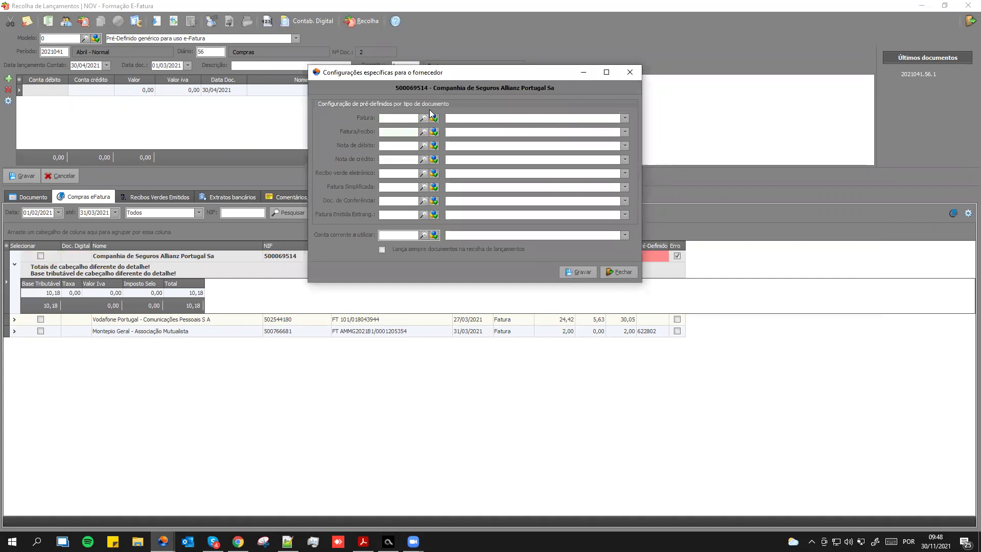
drag(423, 73, 429, 201)
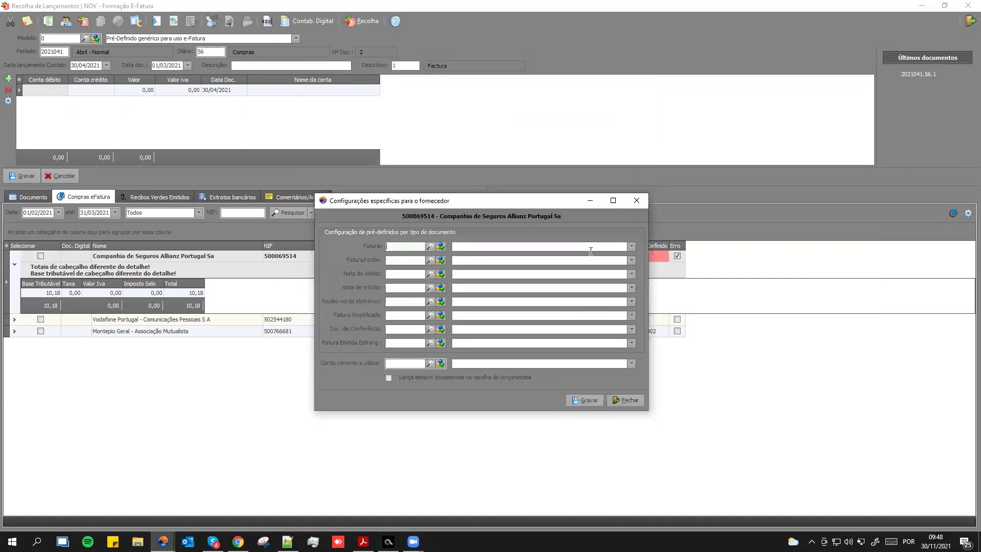
Save the Allianz supplier settings with pre-defined 626311, Seguros - Ligeiro de Passageiros | FT, for Fatura documents.
click(631, 247)
scroll(618, 340, down, 5)
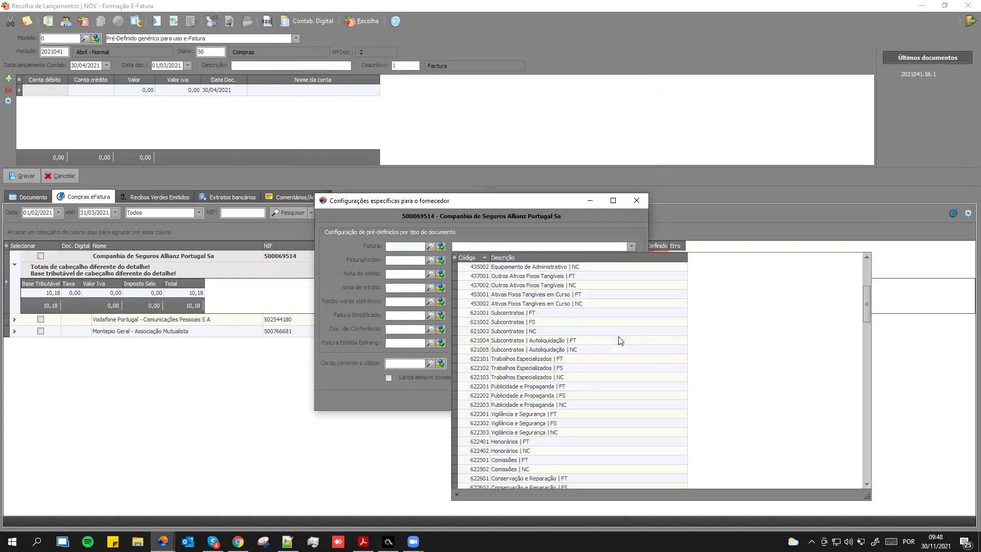
scroll(620, 343, down, 15)
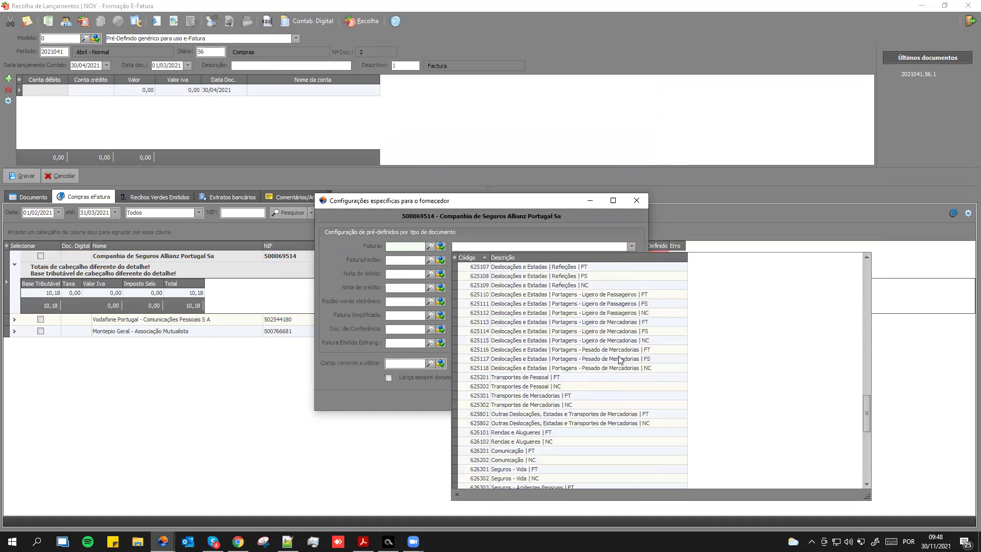
scroll(620, 360, down, 1)
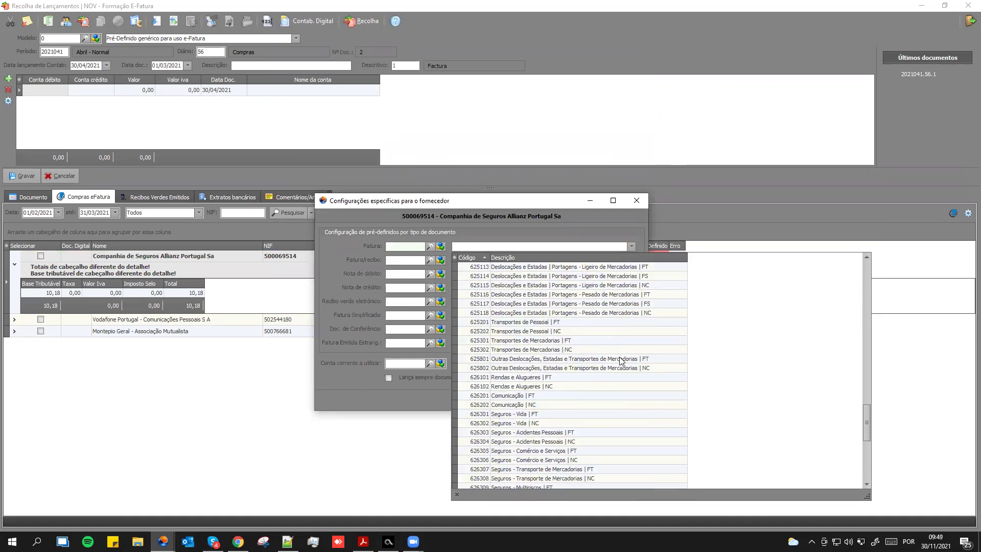
scroll(620, 363, down, 1)
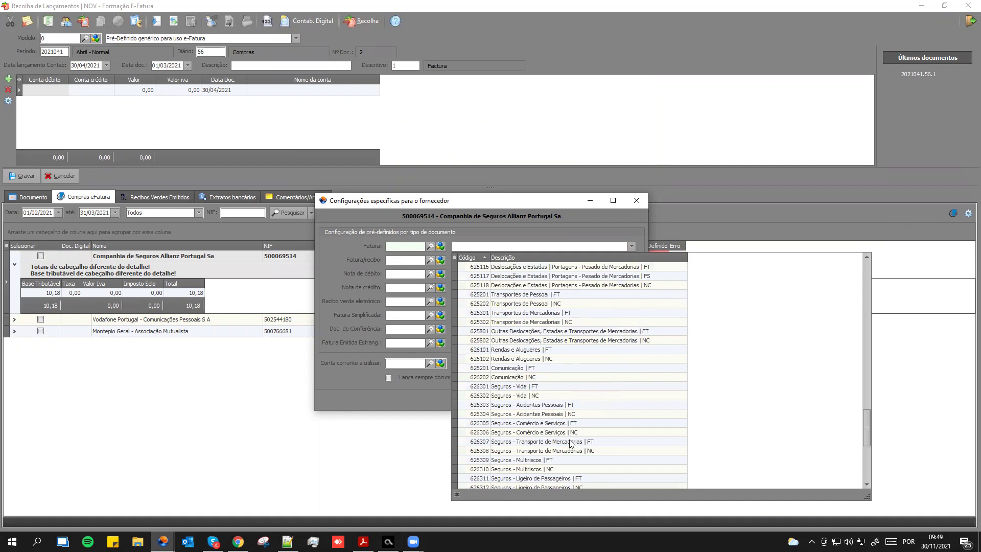
click(532, 463)
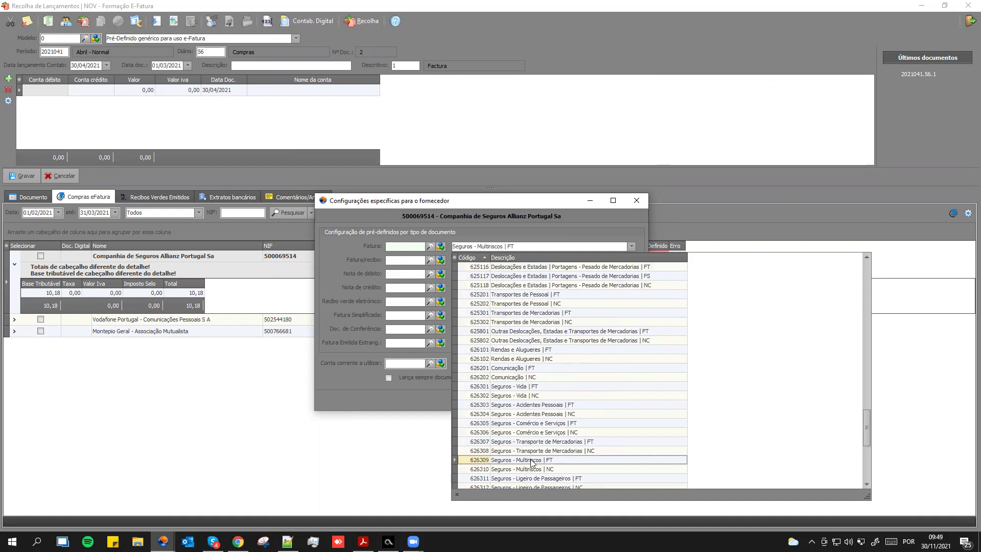
scroll(564, 449, down, 1)
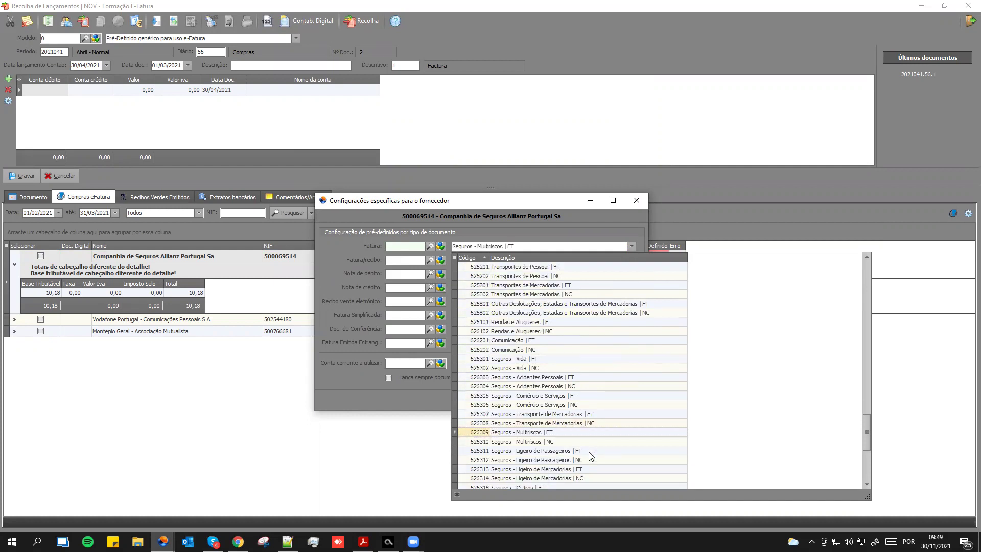
click(571, 453)
click(571, 453)
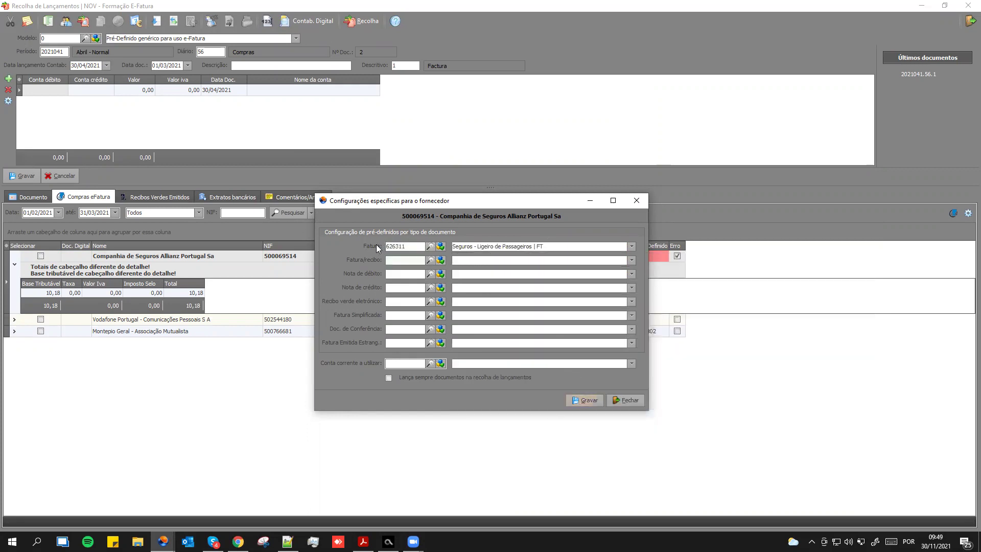
click(586, 400)
click(548, 290)
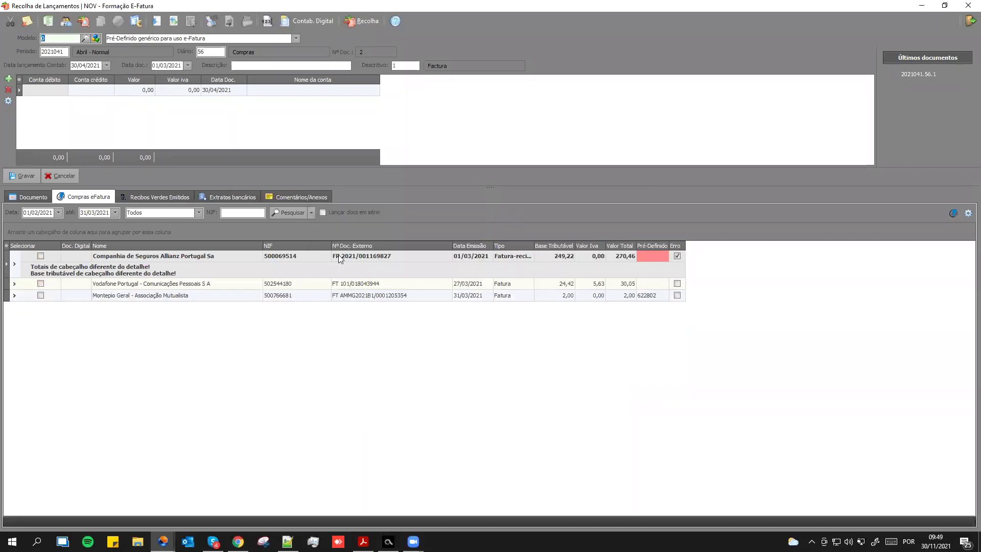
Widen the Tipo column, save pre-defined 626311 for Allianz's Fatura/recibo documents, and try to load its 01/03/2021 invoice.
drag(532, 246, 558, 245)
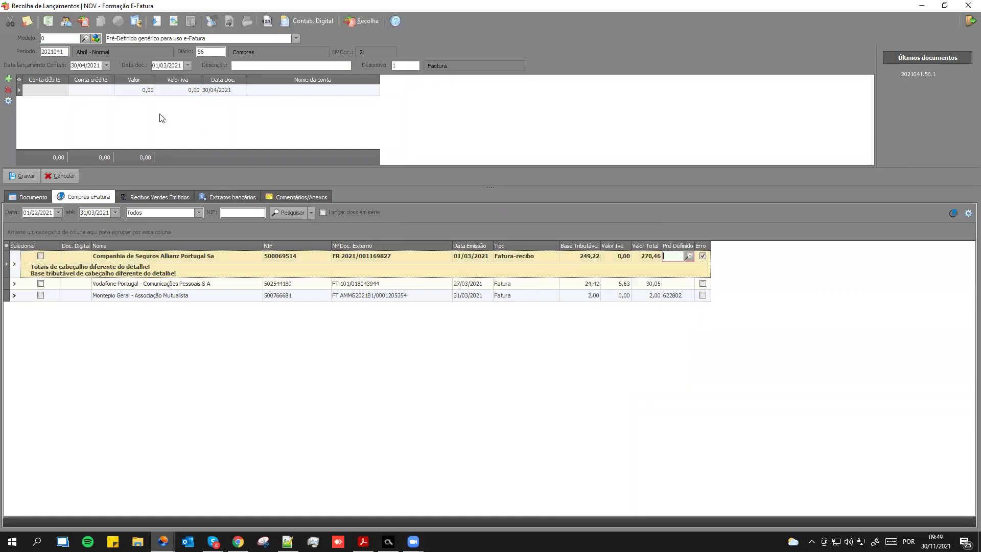
right_click(533, 252)
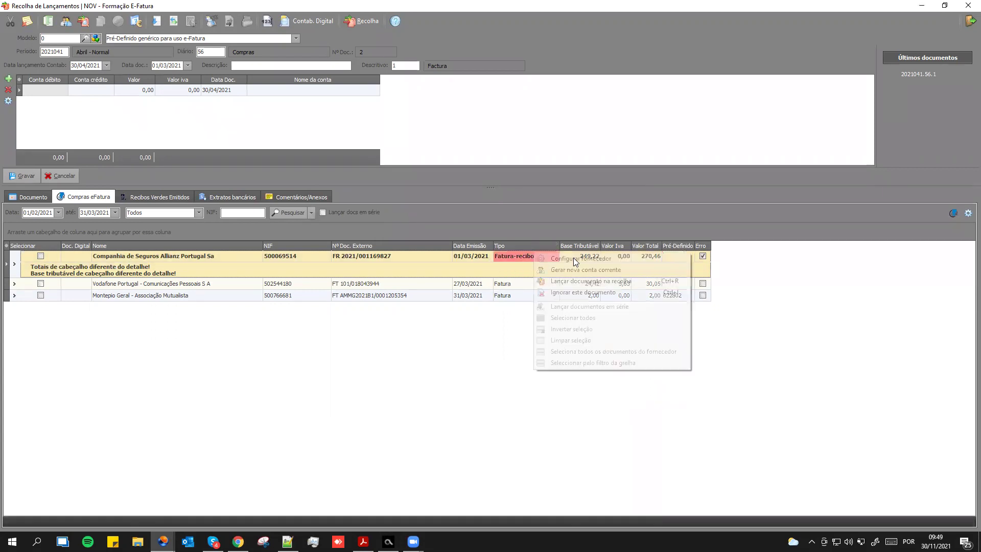
click(605, 260)
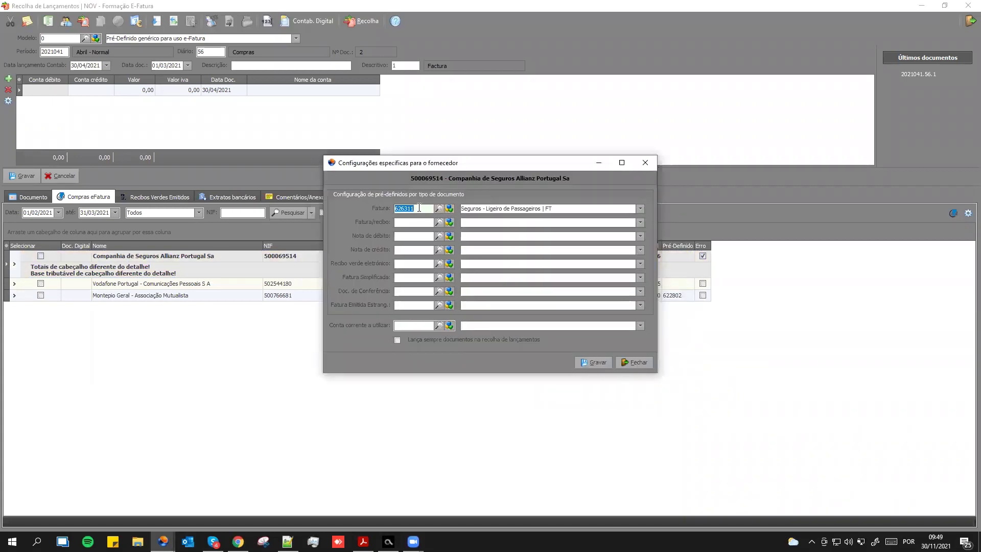
click(409, 222)
text(626311)
key(Tab)
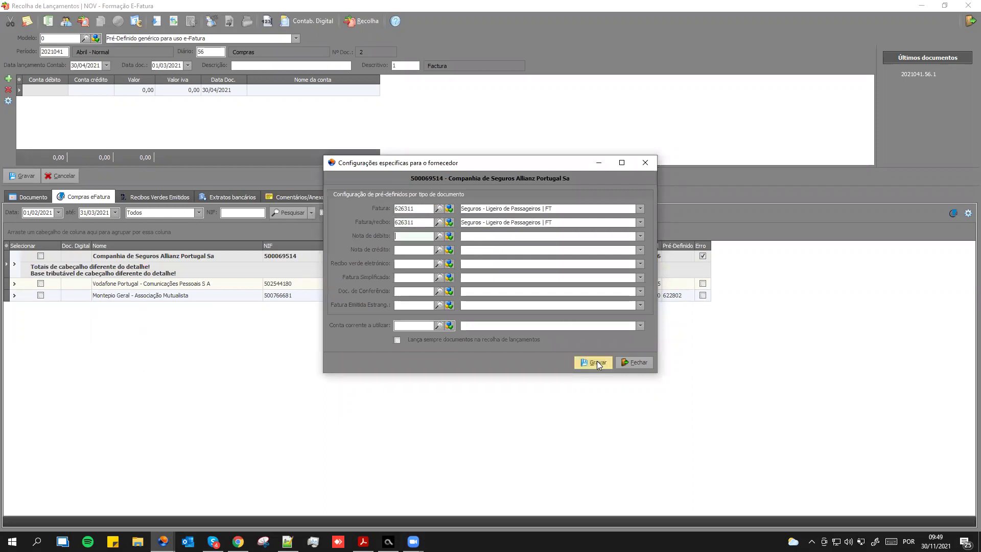
click(594, 362)
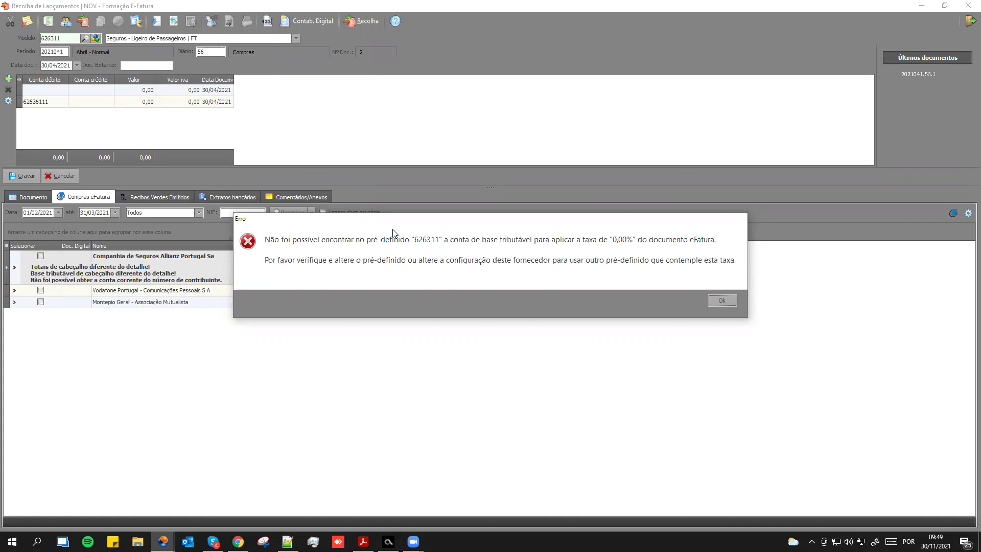
key(Return)
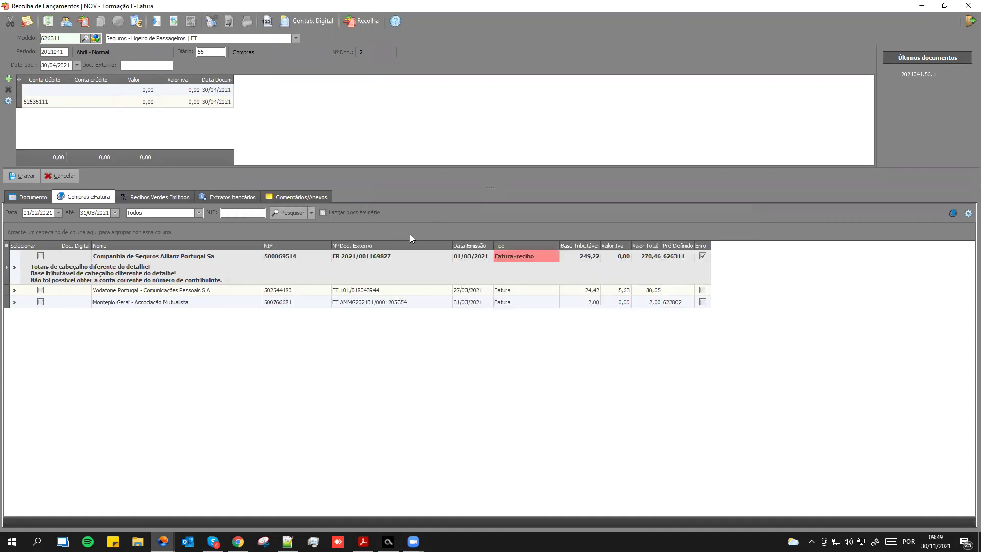
Open debit account 62636111 in Plano de Contas, enable Tem Controlo IVA, and return to Recolha de Lançamentos.
click(47, 104)
click(48, 21)
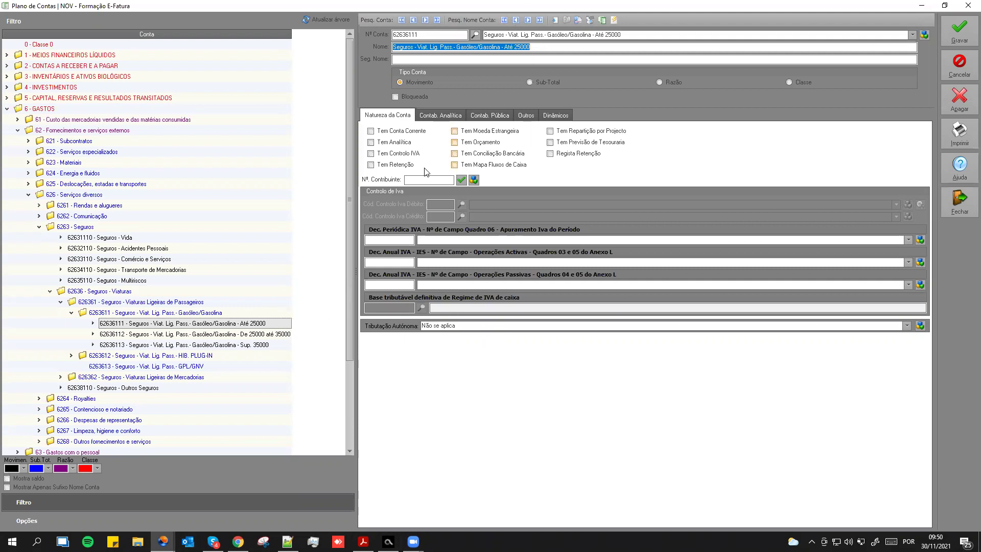
click(400, 156)
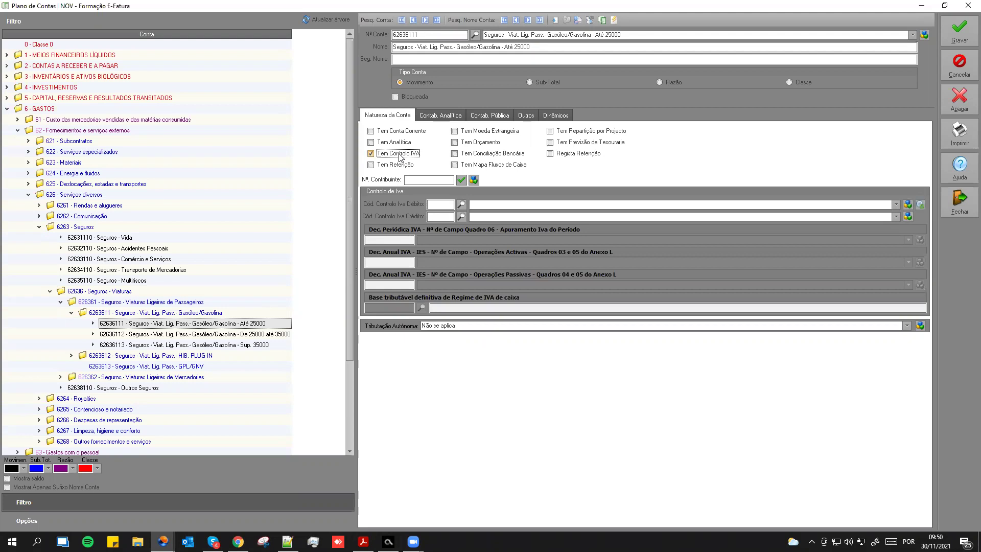
click(925, 4)
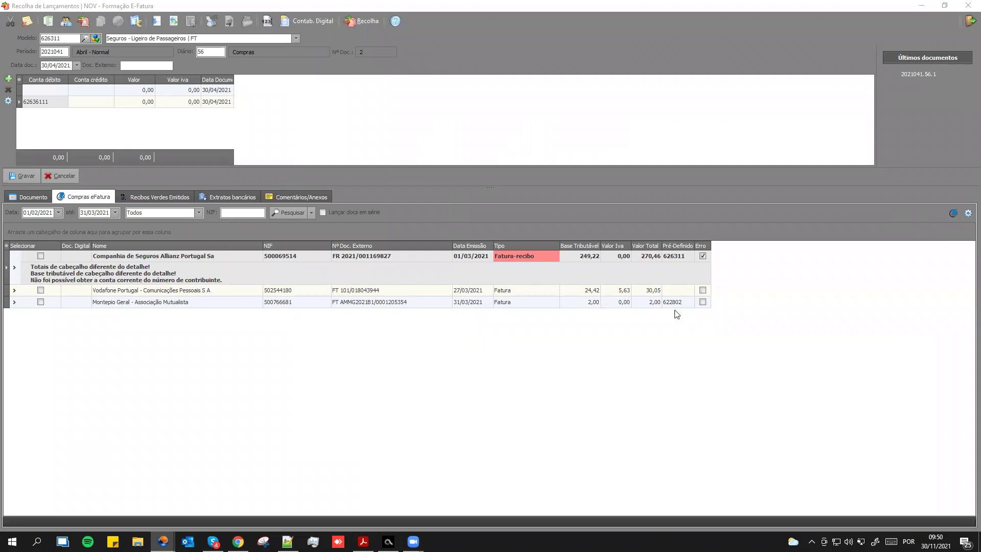
Open pre-defined 626311 for alteration in the pre-defined assistant and advance to the line data configuration.
click(95, 39)
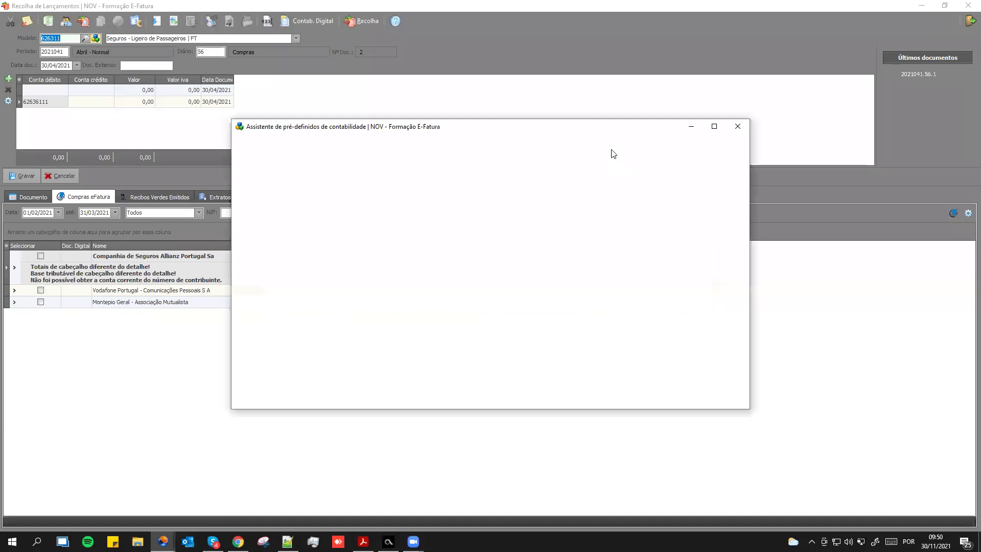
click(671, 396)
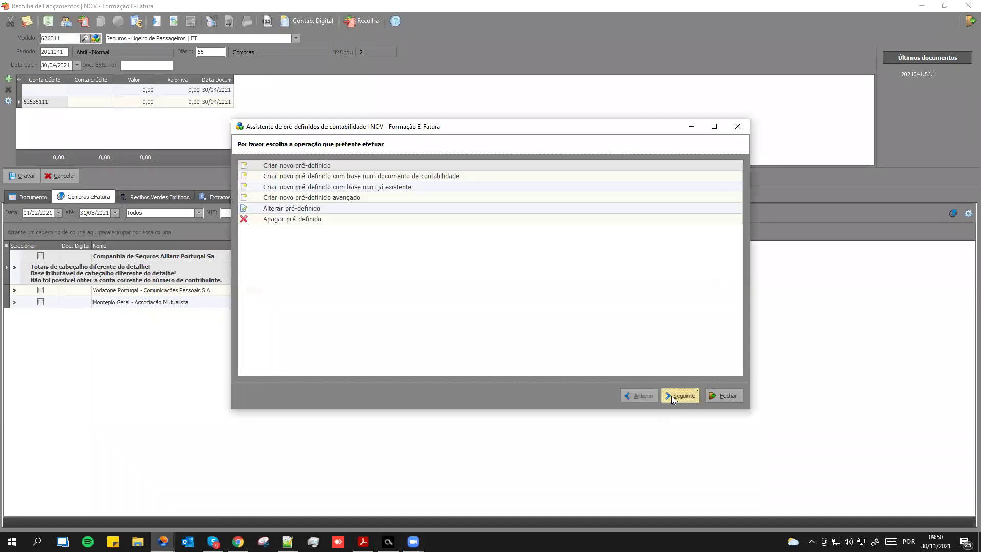
click(306, 208)
click(674, 396)
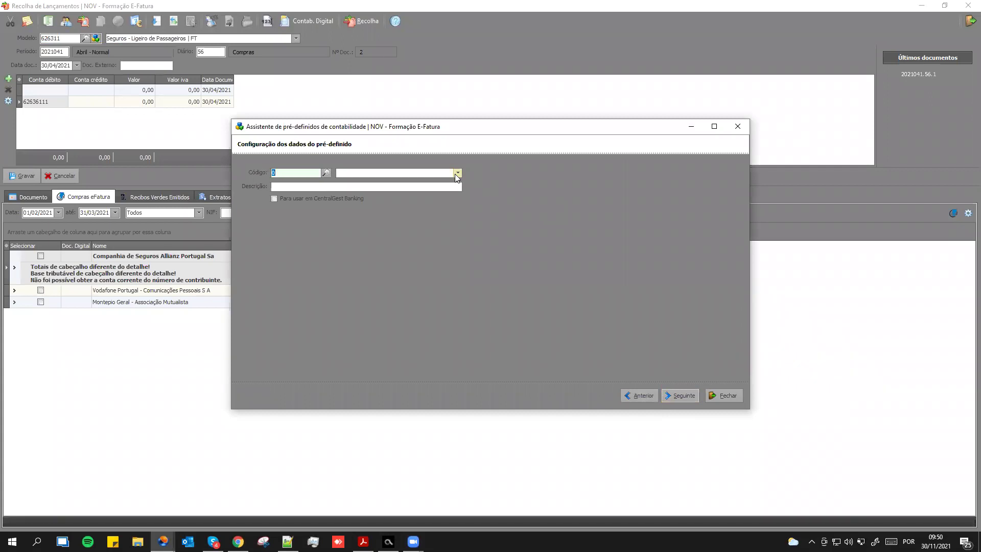
text(626311)
key(Tab)
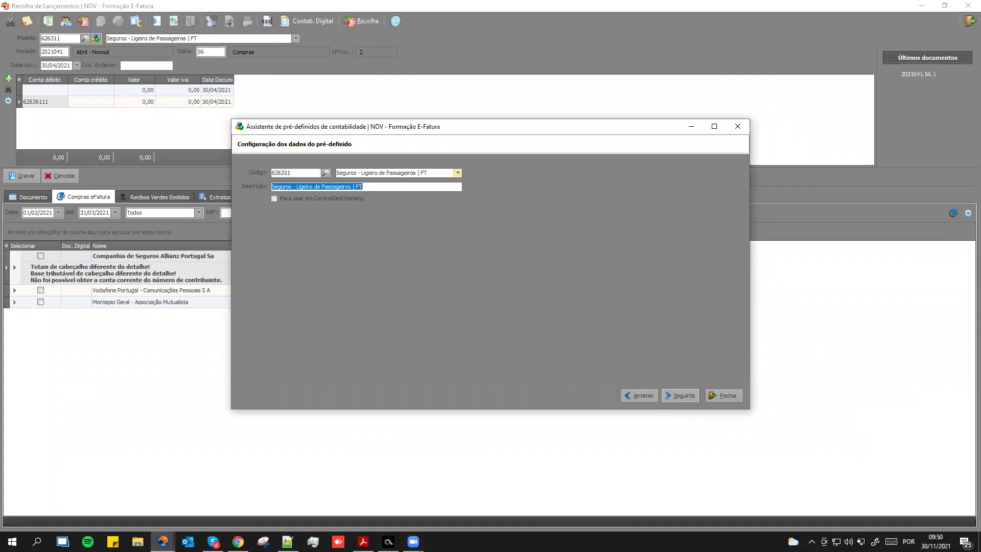
click(666, 394)
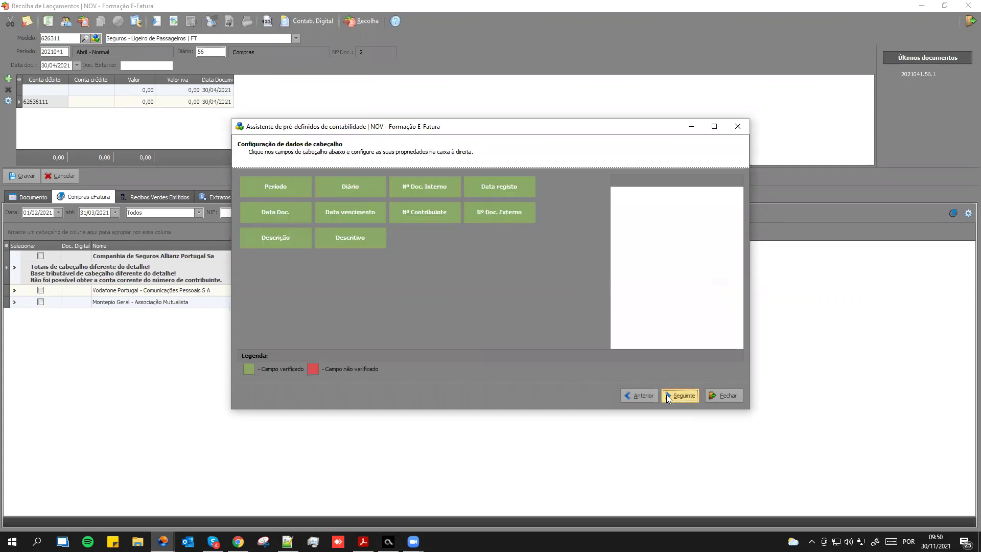
click(666, 394)
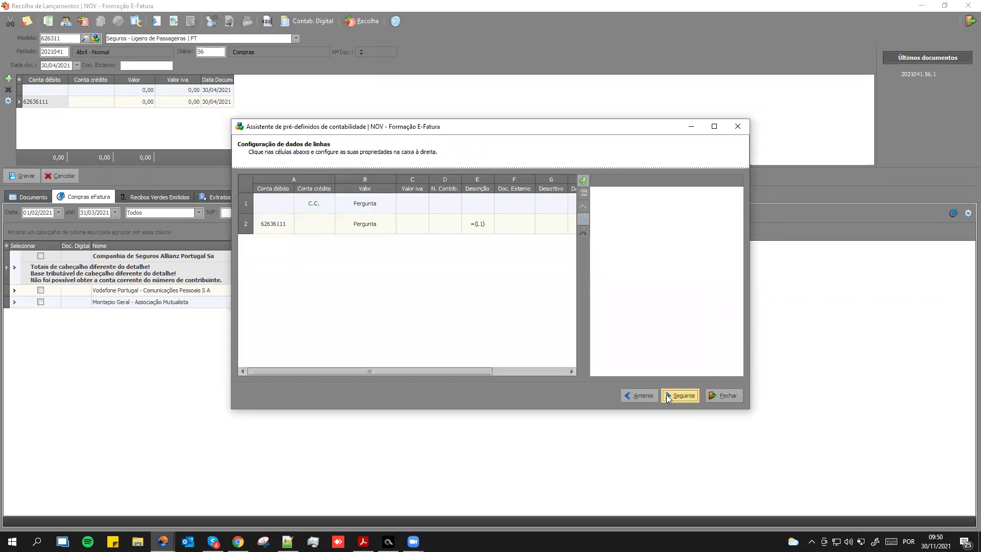
Inspect the debit account and value field properties of line 2 in pre-defined 626311.
click(271, 225)
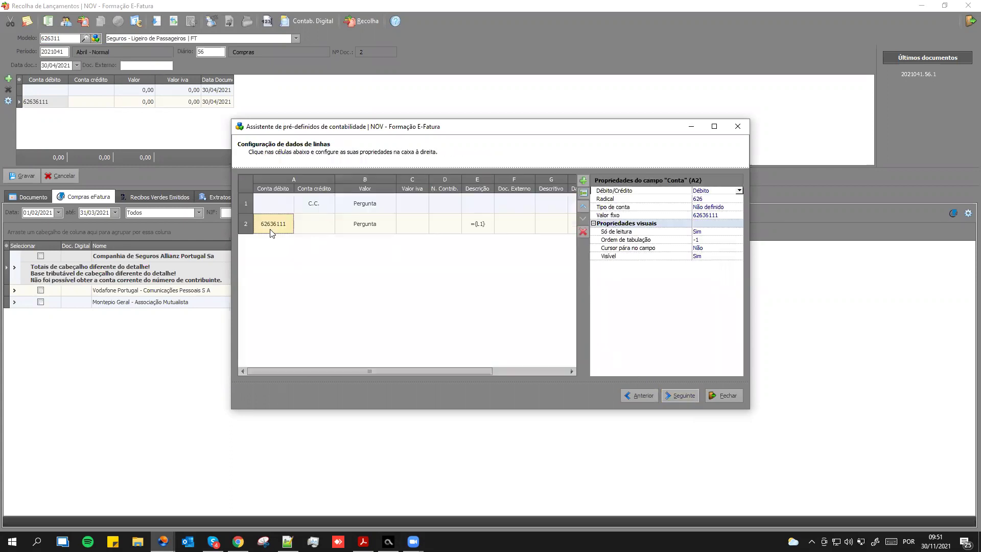
click(384, 232)
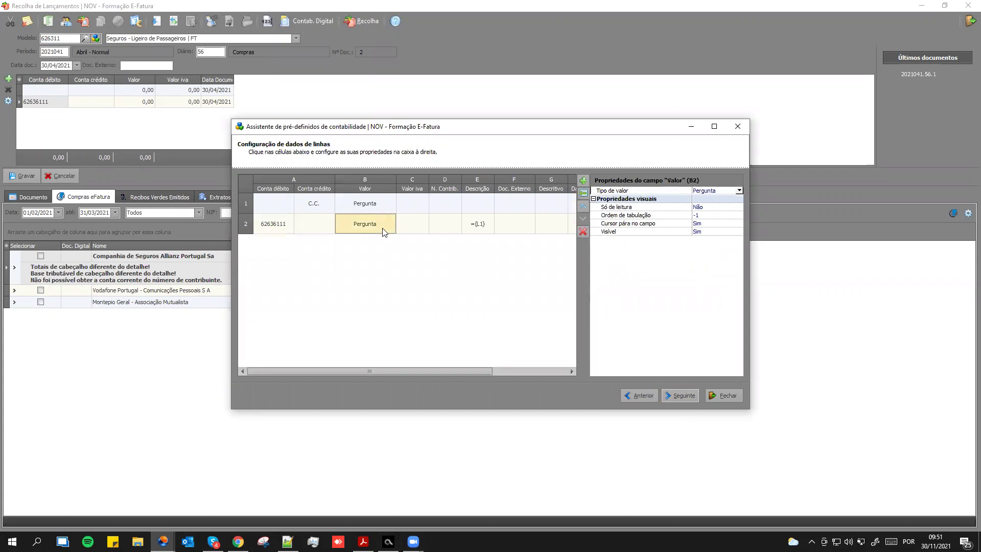
click(280, 227)
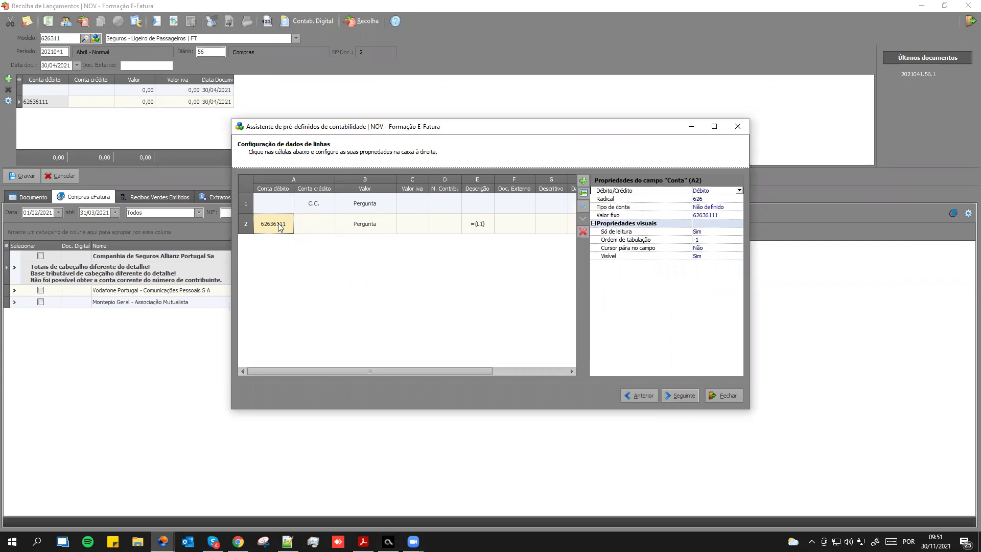
click(382, 223)
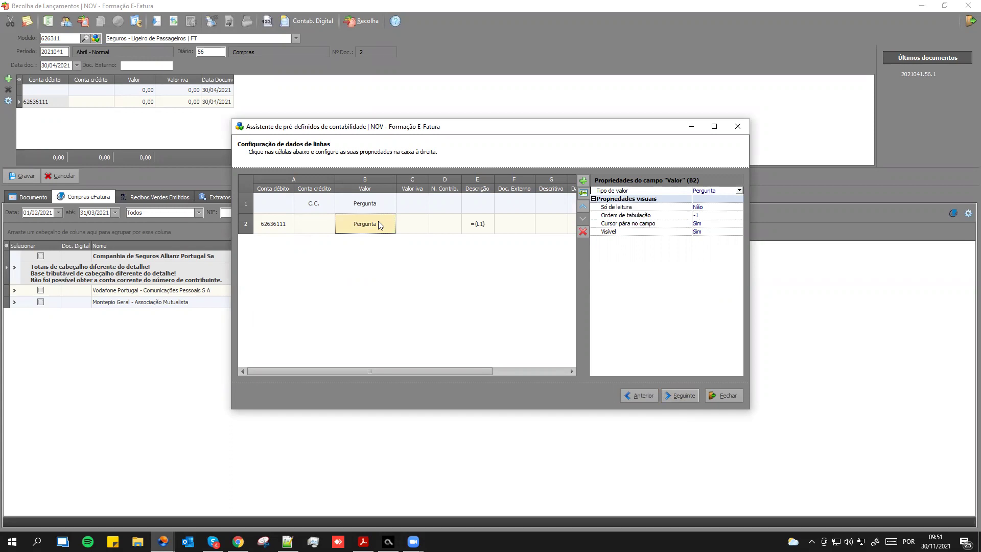
click(276, 233)
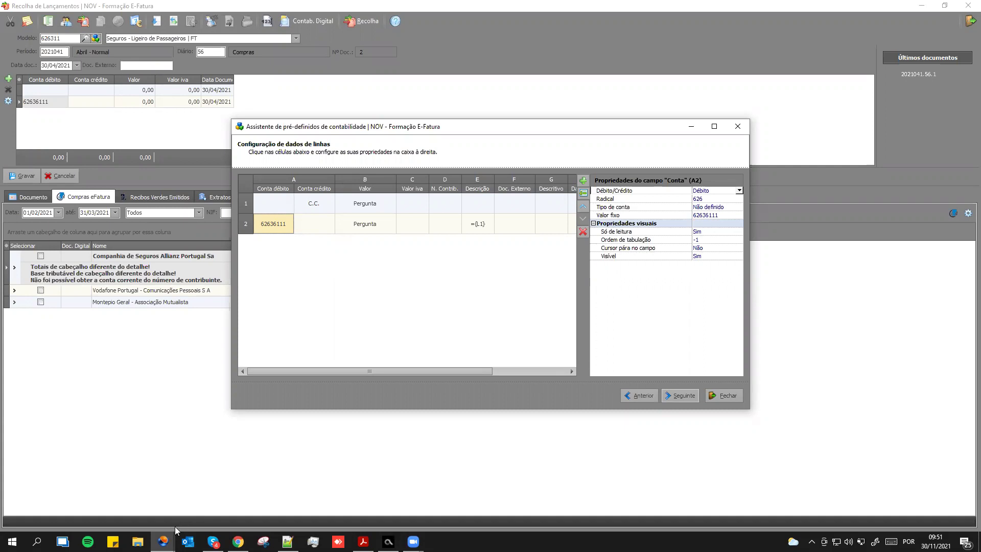
Assign code 6111000 (Isento IVA - Outros) to account 62636111's debit and credit IVA control, save, and leave Plano de Contas.
mouse_move(163, 541)
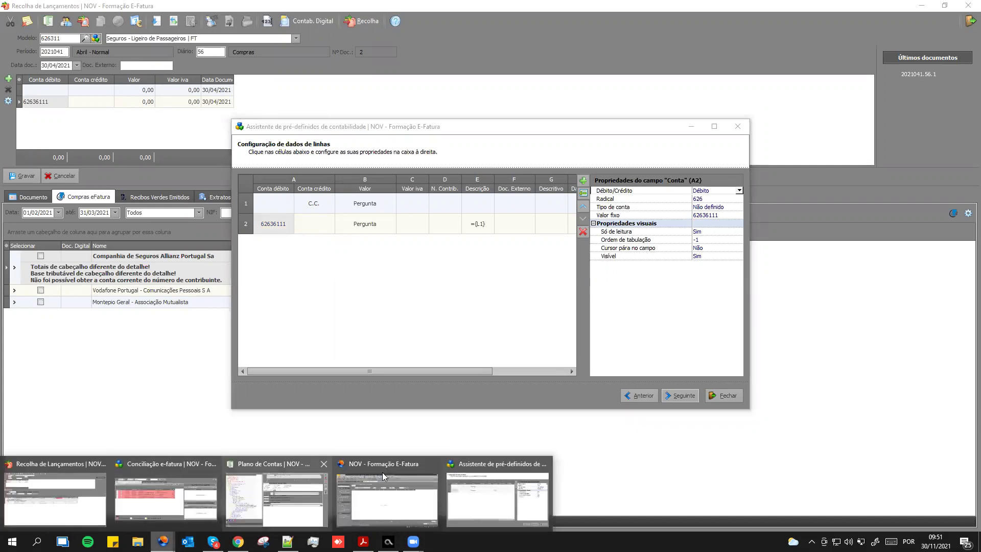
click(283, 475)
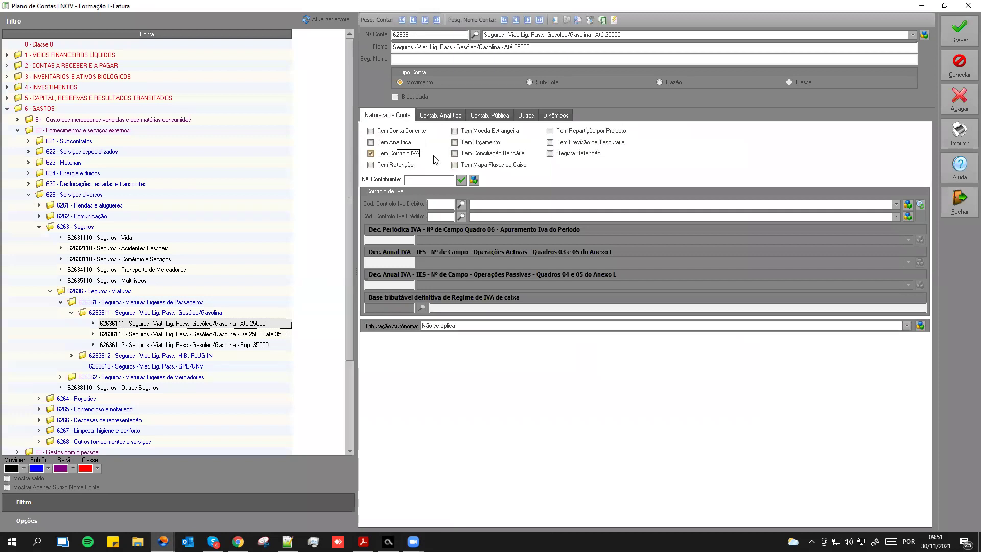
click(431, 204)
text(61)
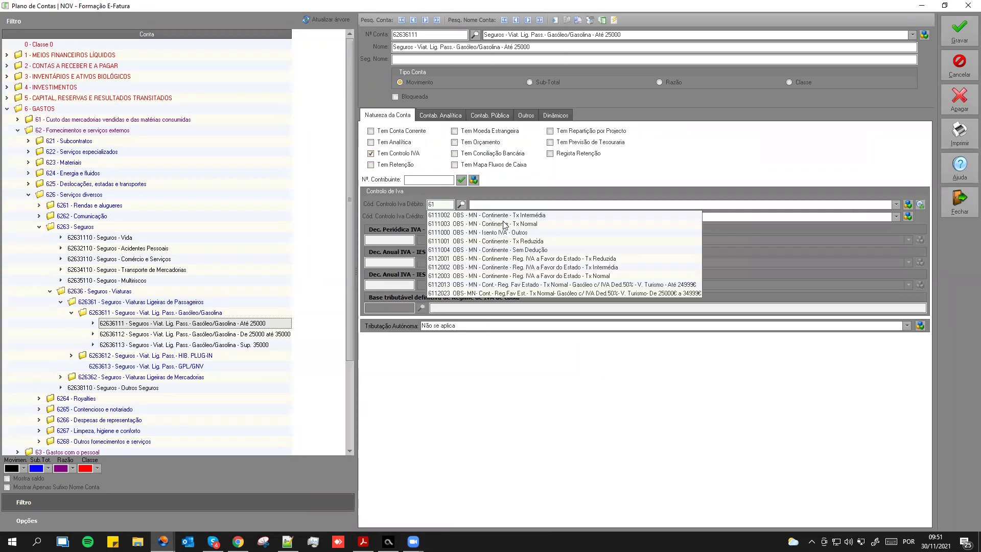
click(509, 232)
text(6)
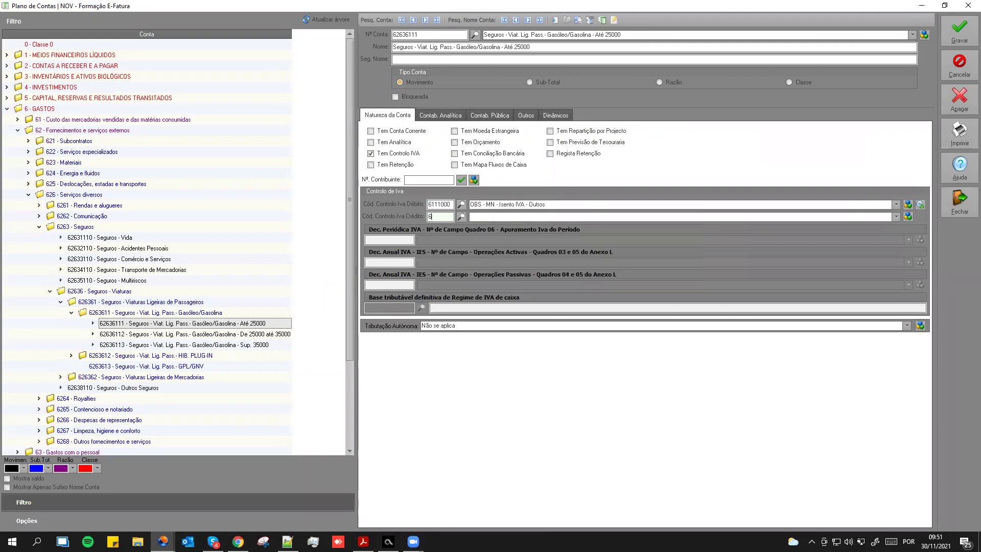
text(1110)
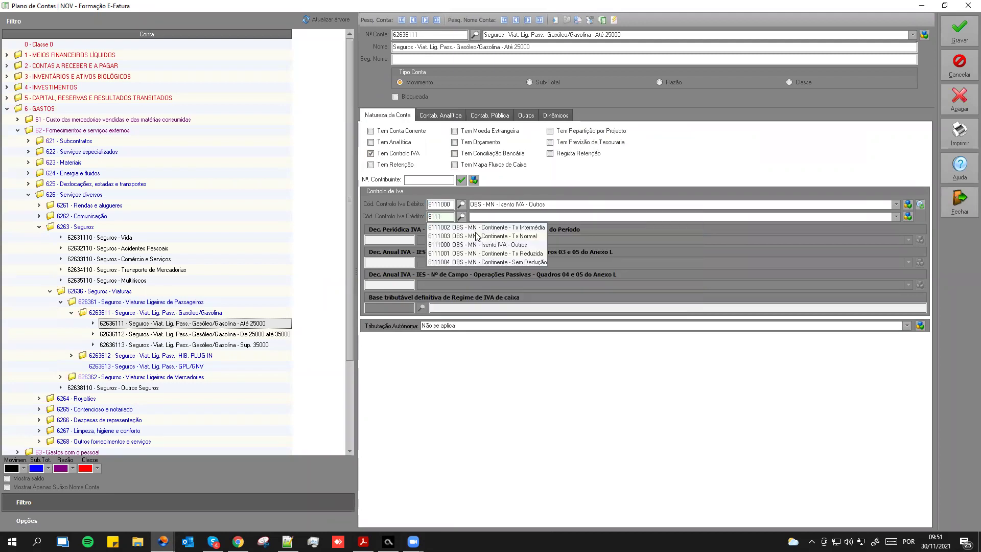
click(471, 245)
click(957, 35)
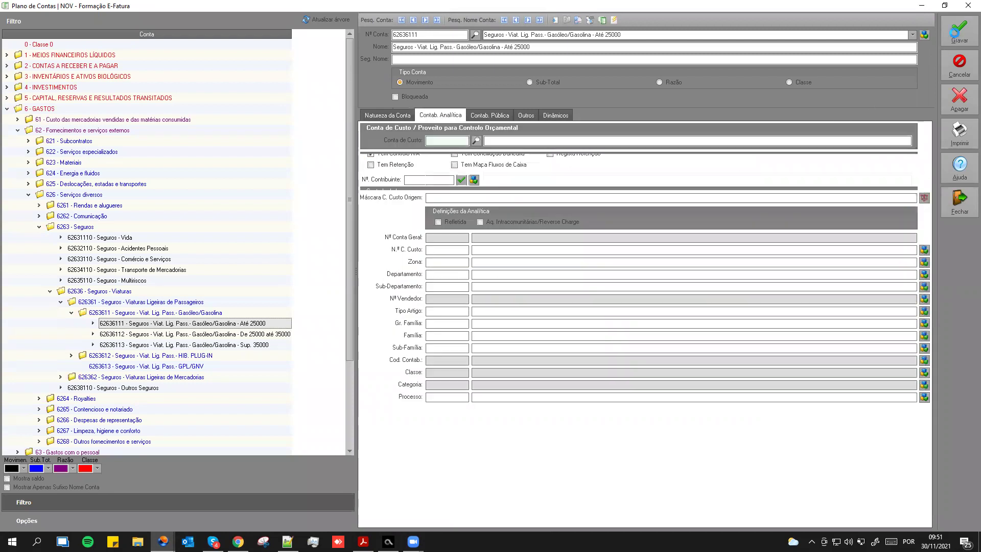
click(967, 5)
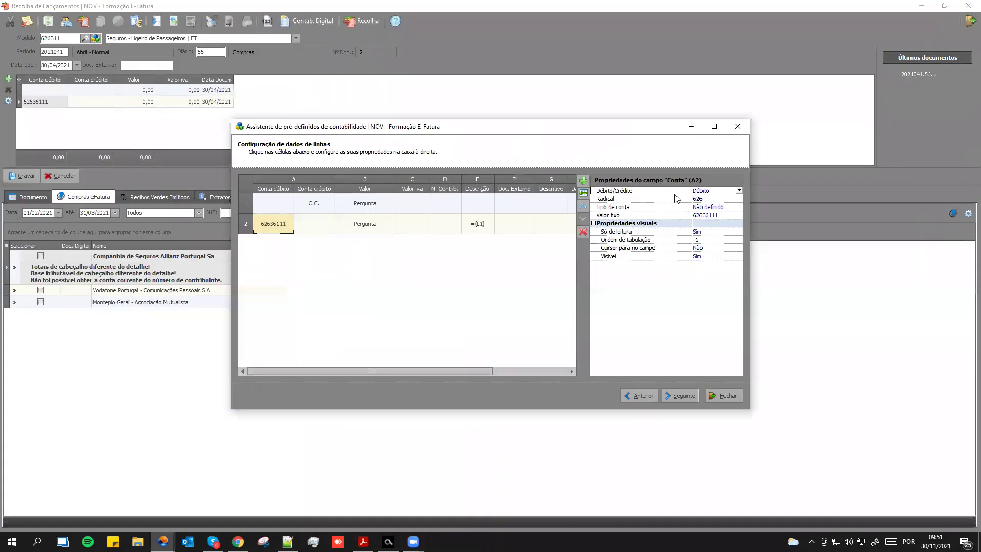
Set the Tipo de conta of line 2's debit account to Base tributável and review the value field properties of both lines.
click(721, 208)
click(738, 207)
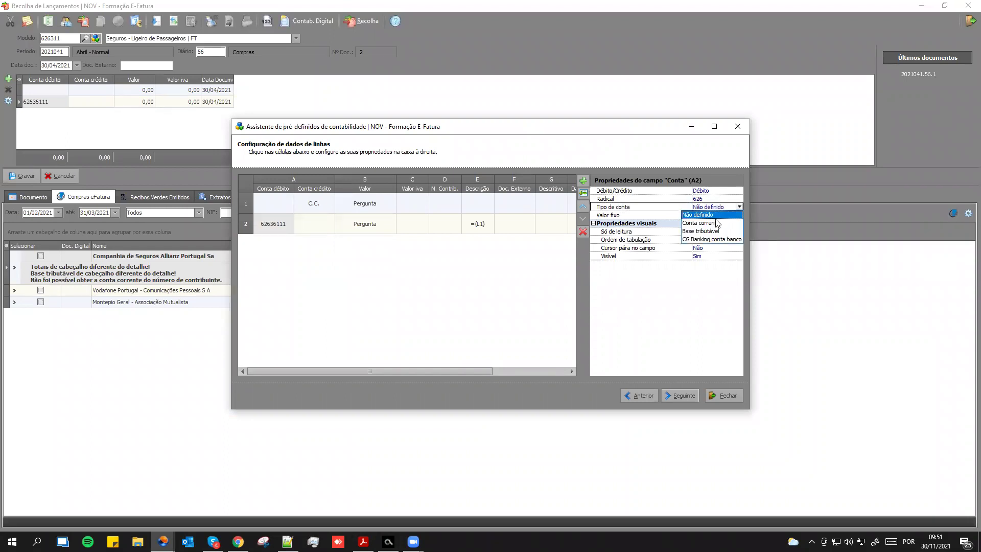
click(709, 232)
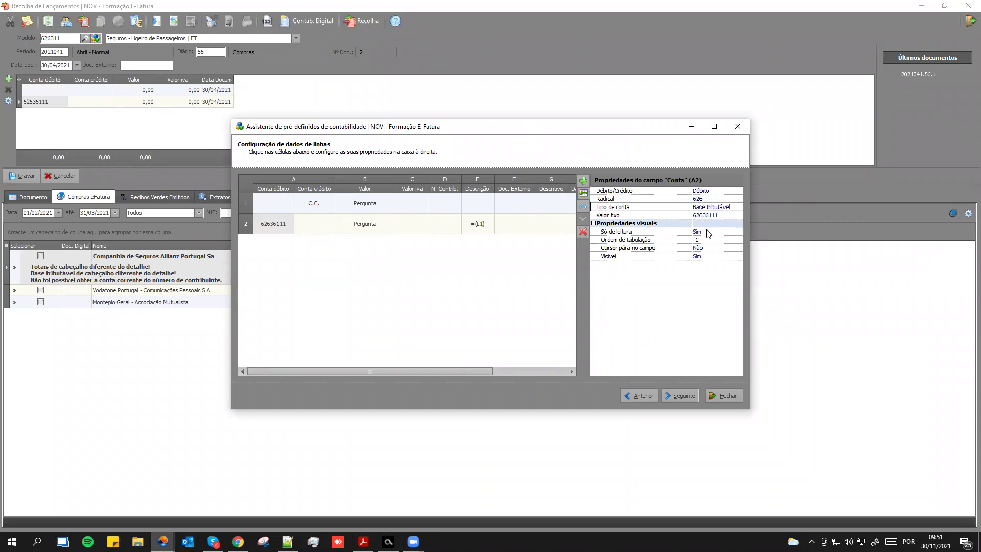
click(365, 226)
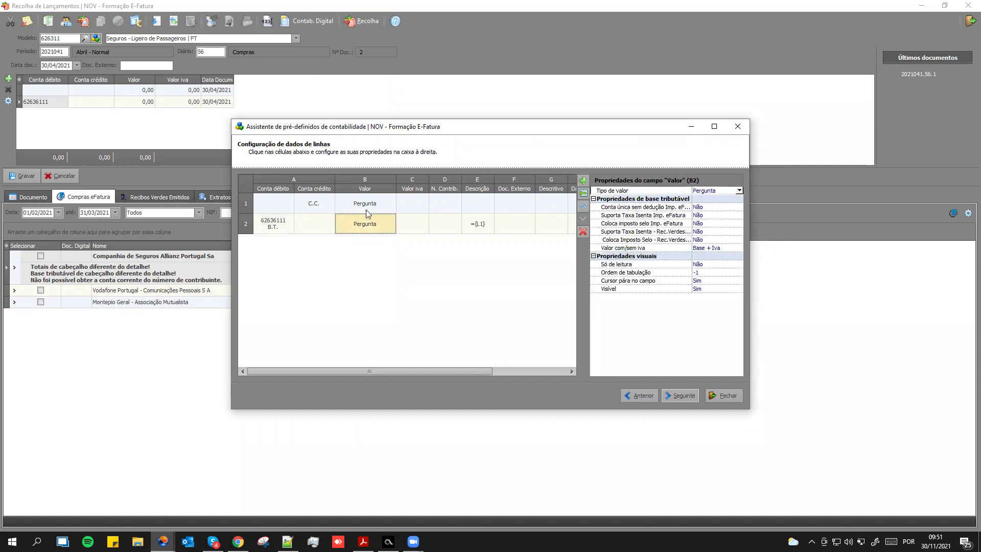
click(369, 207)
click(323, 210)
click(372, 209)
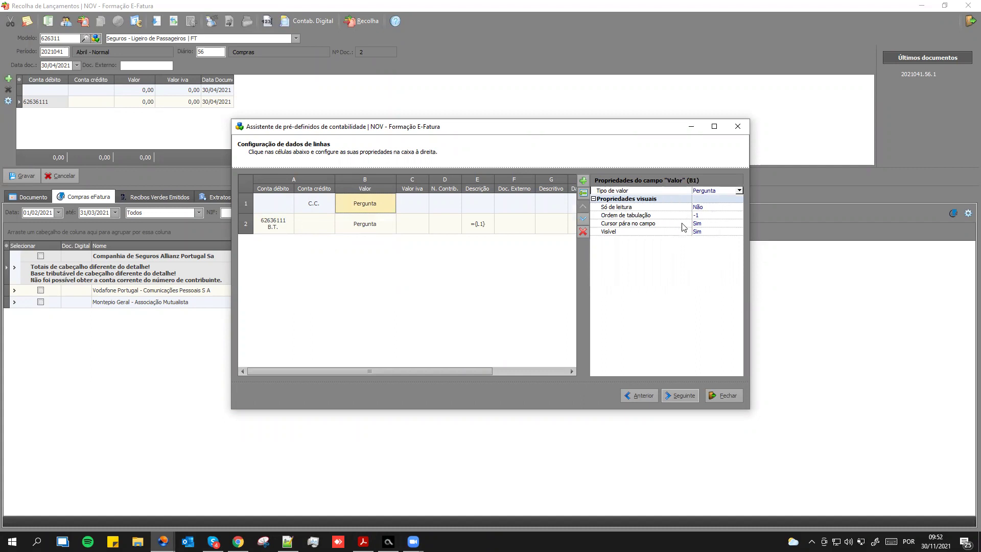
click(375, 230)
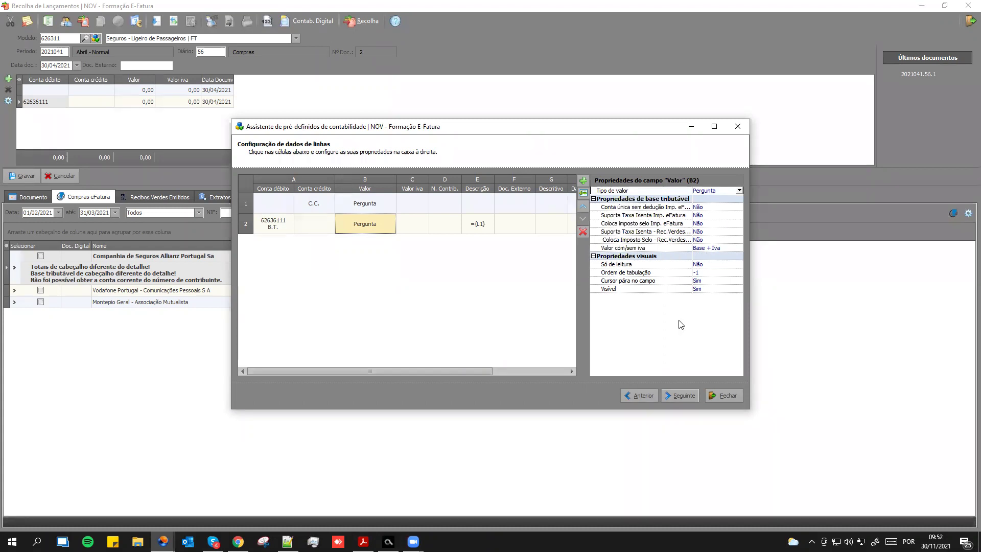
Replace company 001 with NOV (Formação E-Fatura) as the company for the altered pre-defined and finish the assistant.
click(674, 397)
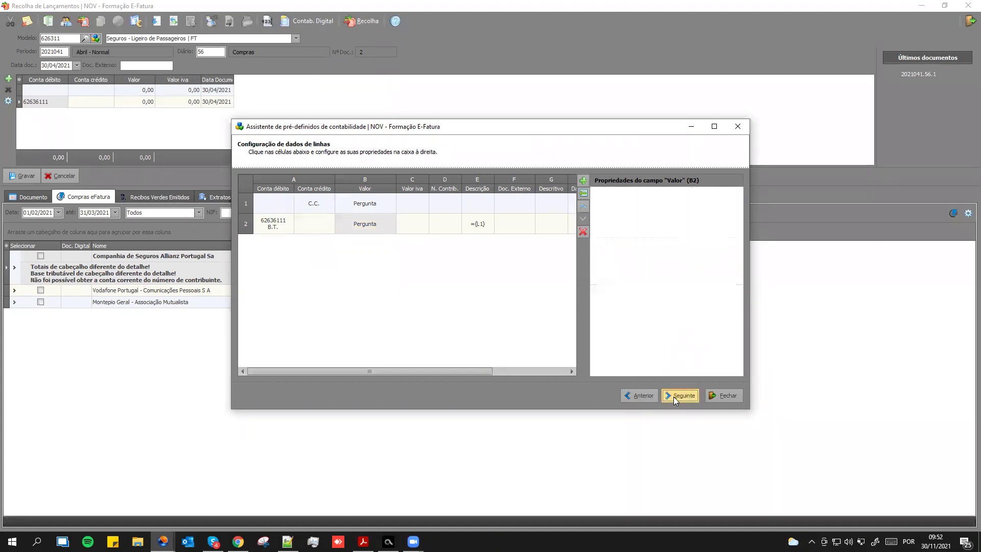
click(673, 397)
click(673, 397)
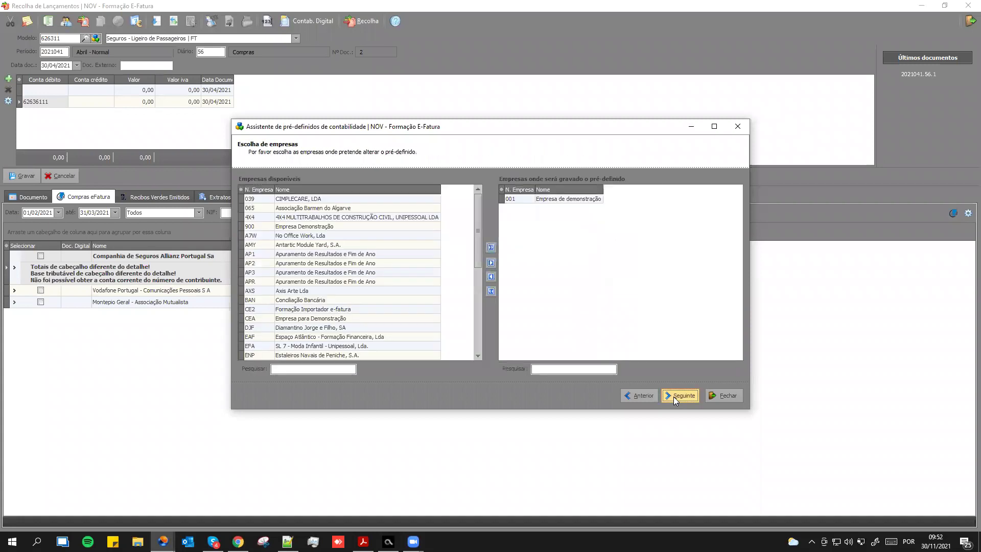
click(673, 396)
key(Return)
double_click(567, 199)
scroll(266, 302, down, 10)
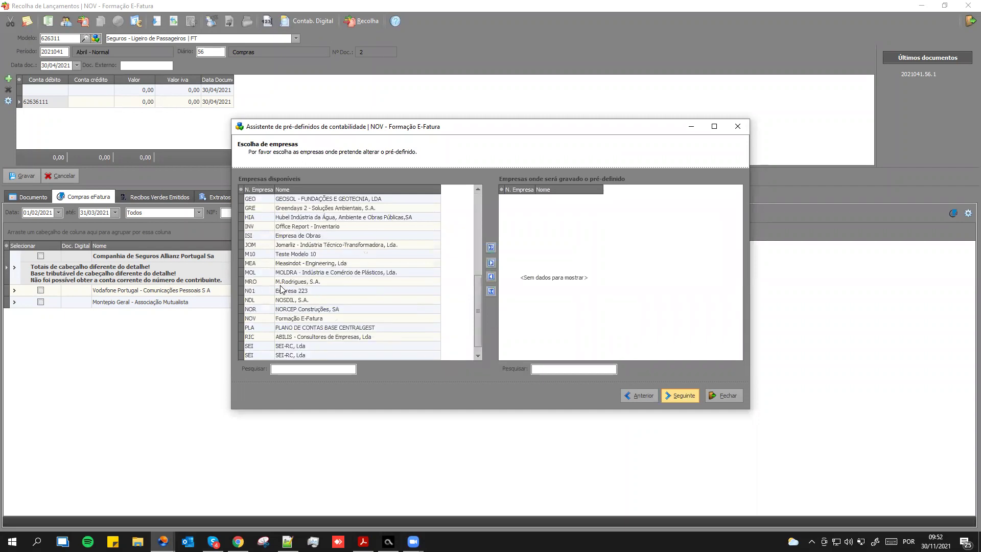
double_click(253, 311)
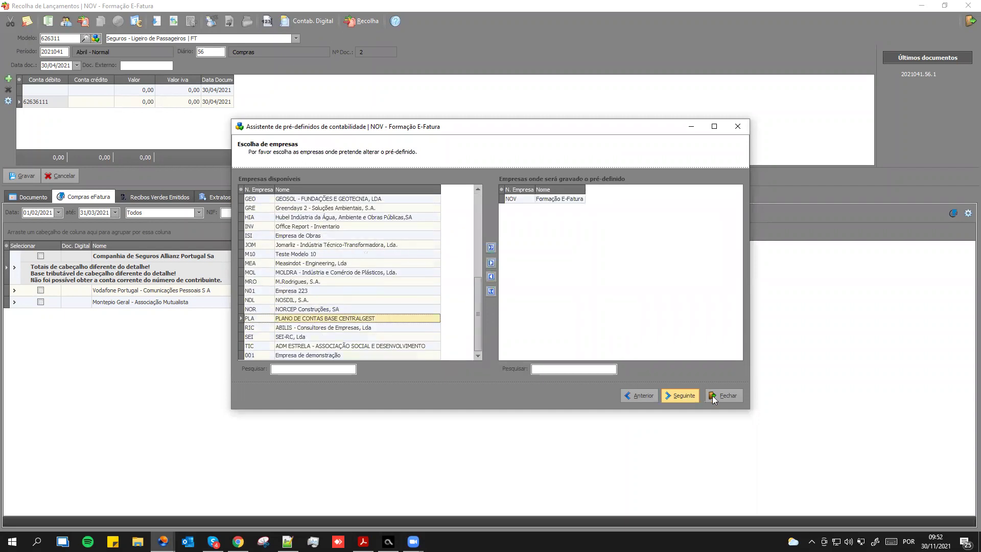
click(673, 397)
click(674, 397)
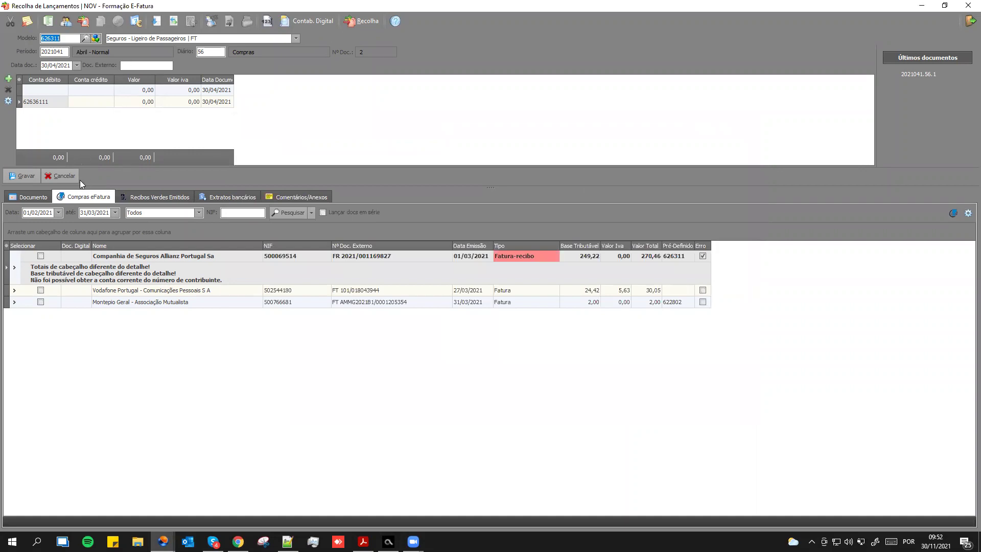
Refresh the e-Fatura purchases, load Allianz's 01/03/2021 invoice into the entry, and check its lines against the invoice's tax detail.
click(283, 217)
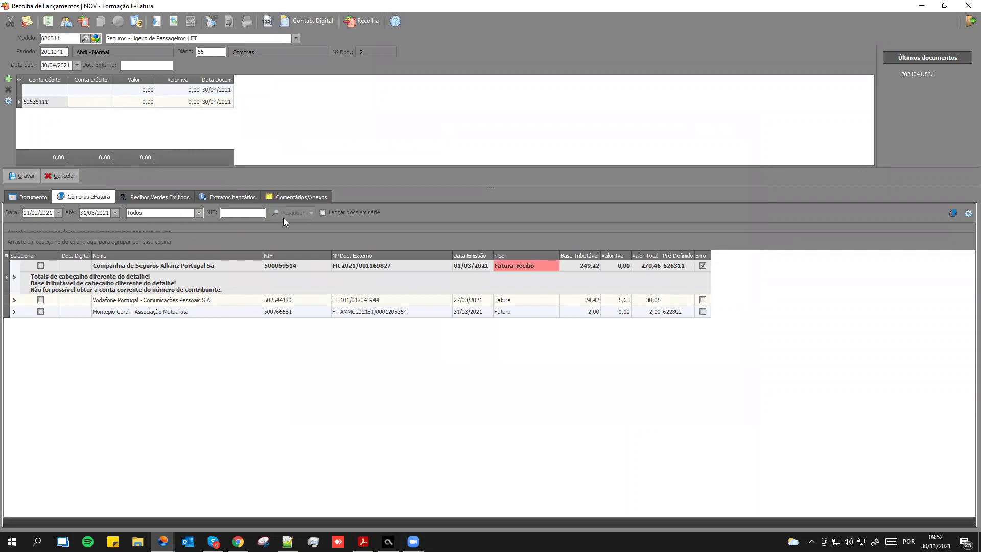
click(271, 255)
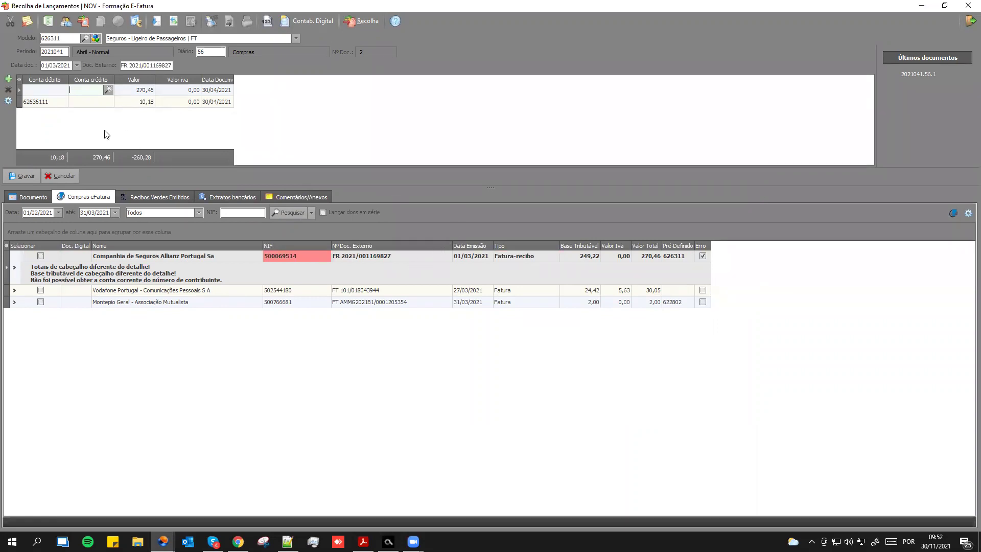
click(46, 103)
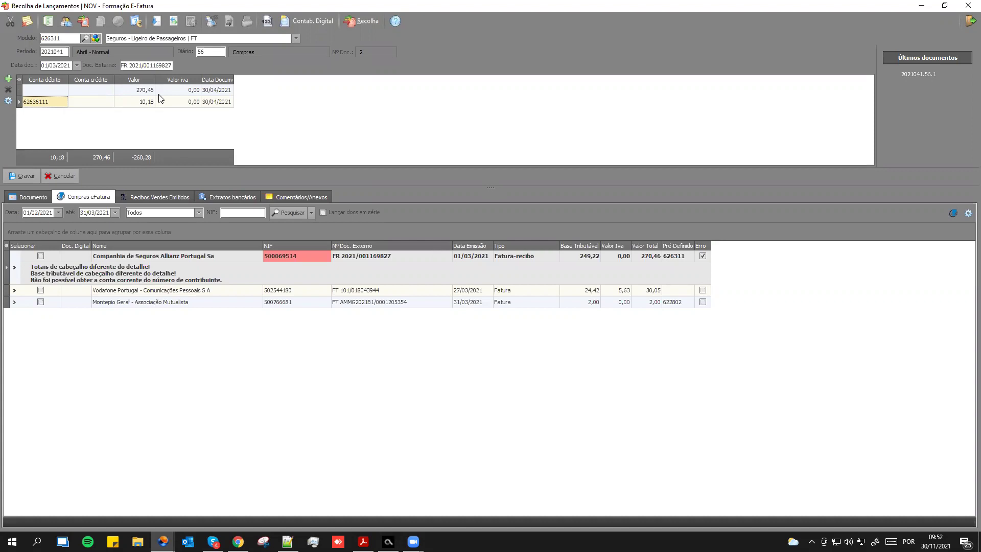
click(14, 268)
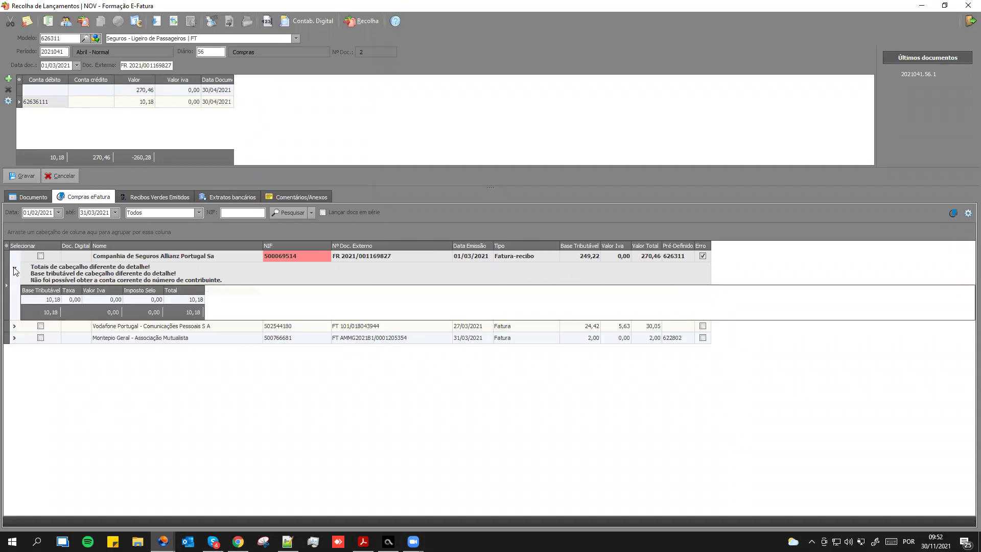
click(14, 269)
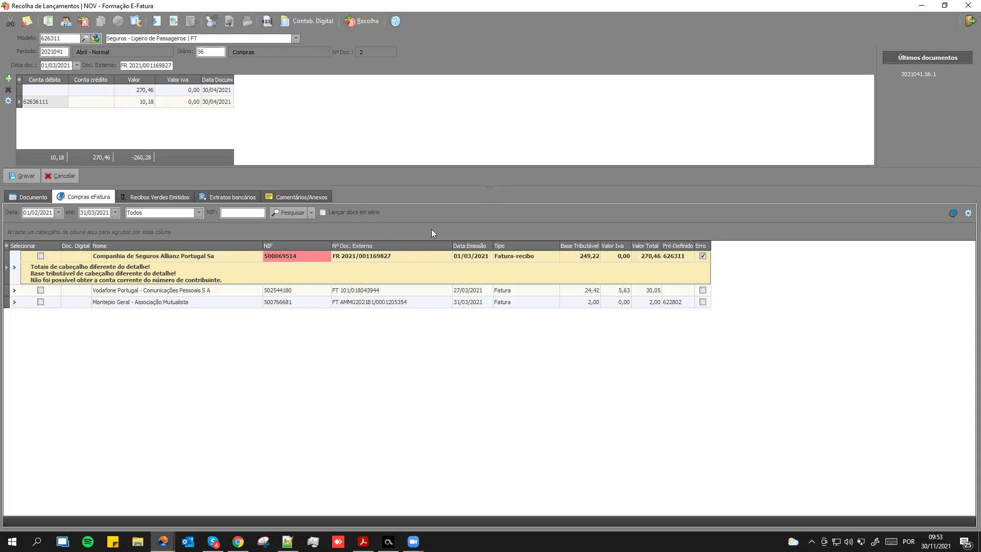
Reopen pre-defined 626311 for alteration in the pre-defined assistant and advance to the line data configuration.
right_click(676, 257)
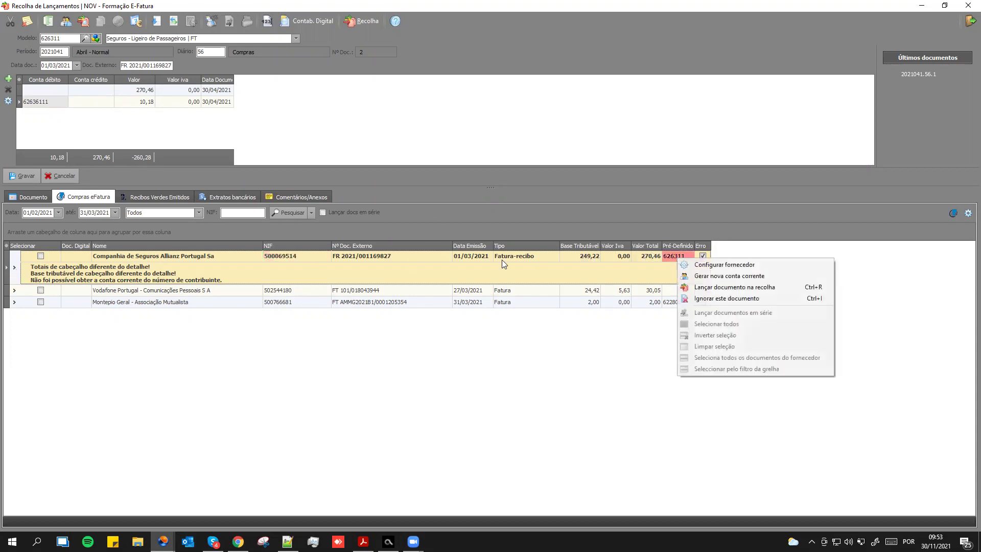
click(98, 39)
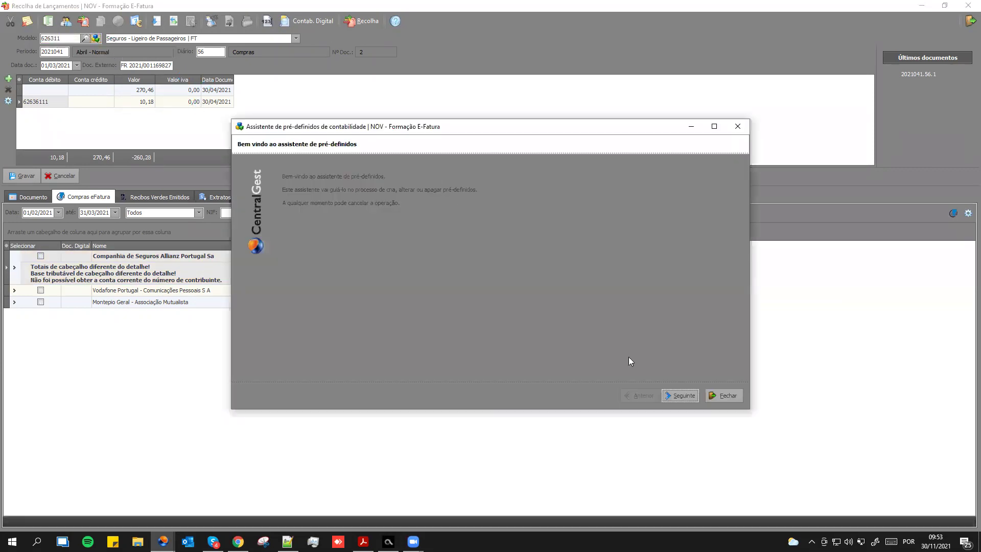
click(673, 396)
click(306, 210)
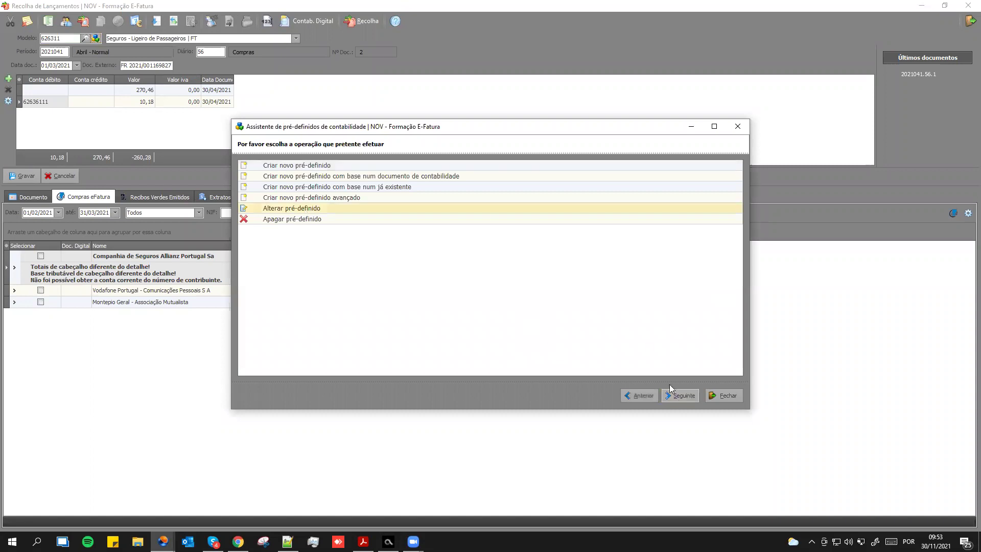
click(679, 397)
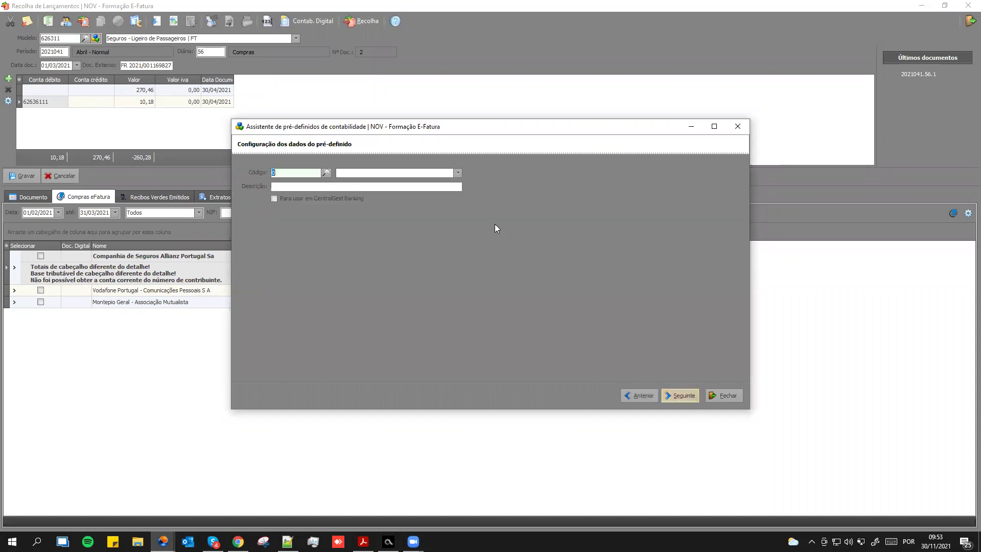
click(458, 175)
scroll(457, 243, down, 5)
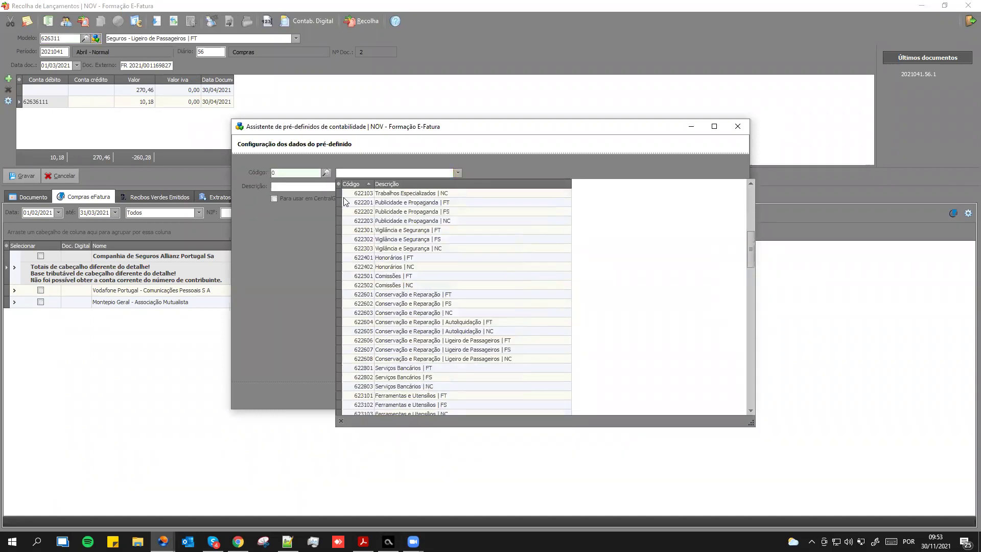
click(305, 174)
text(626311)
key(Tab)
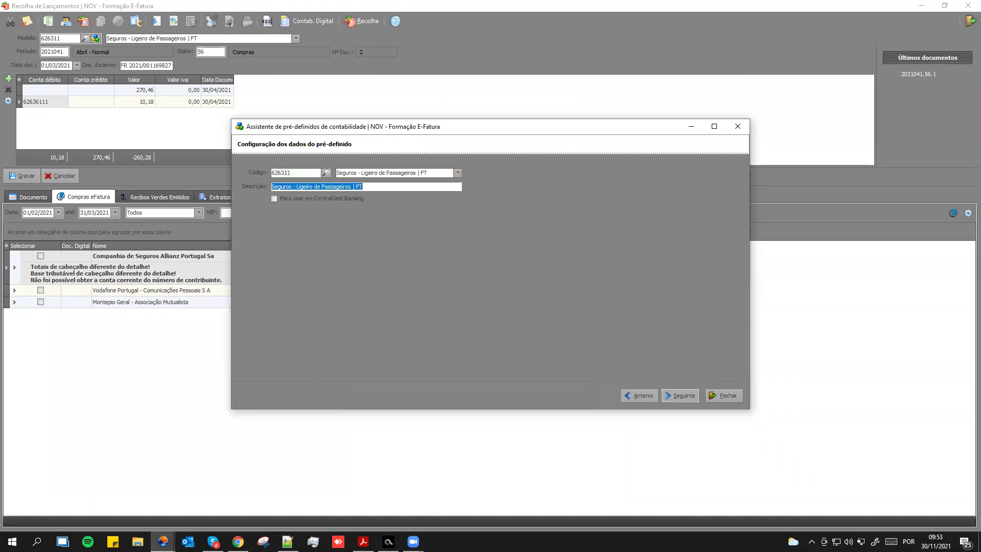
click(675, 396)
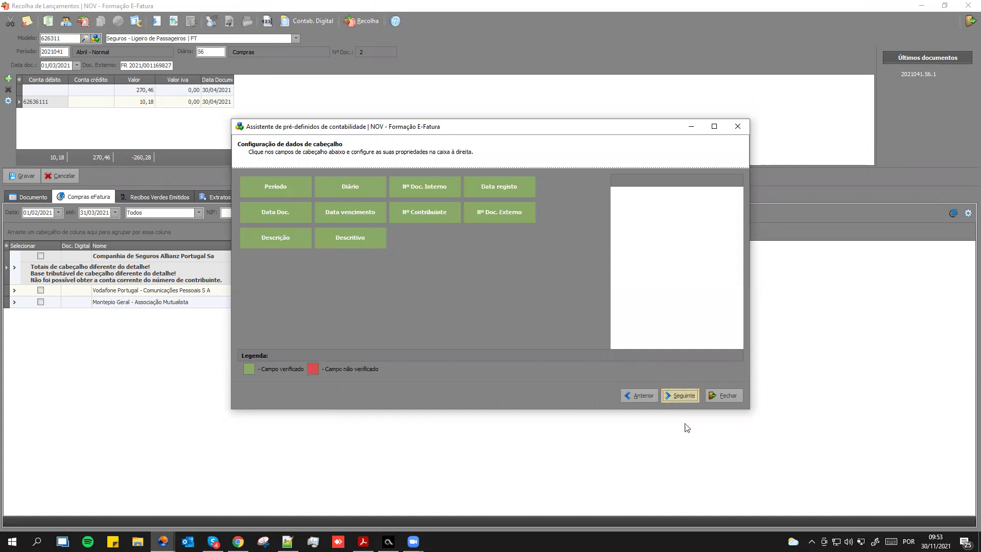
click(680, 396)
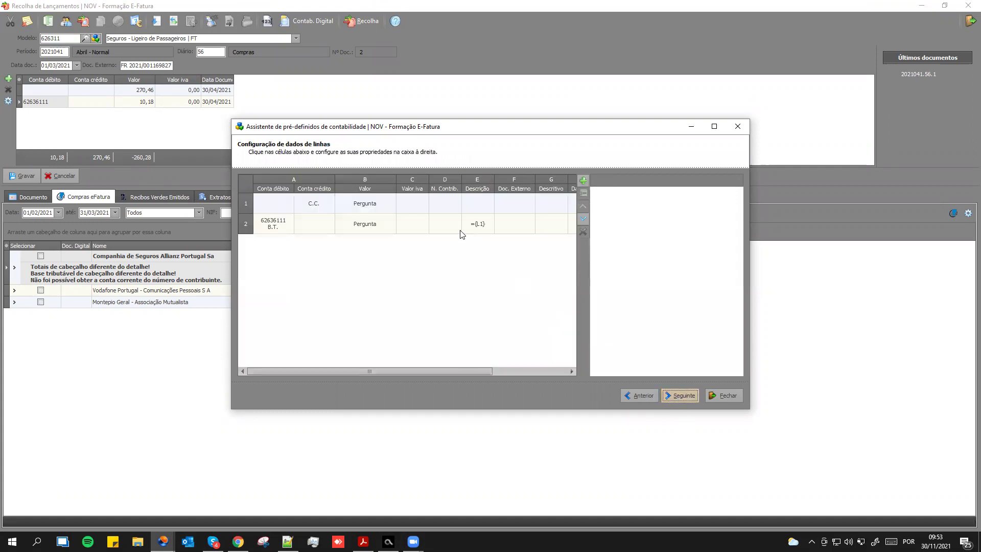
Examine the taxable base properties of line 2's value field, including Conta única sem dedução, and close the assistant without saving.
click(379, 228)
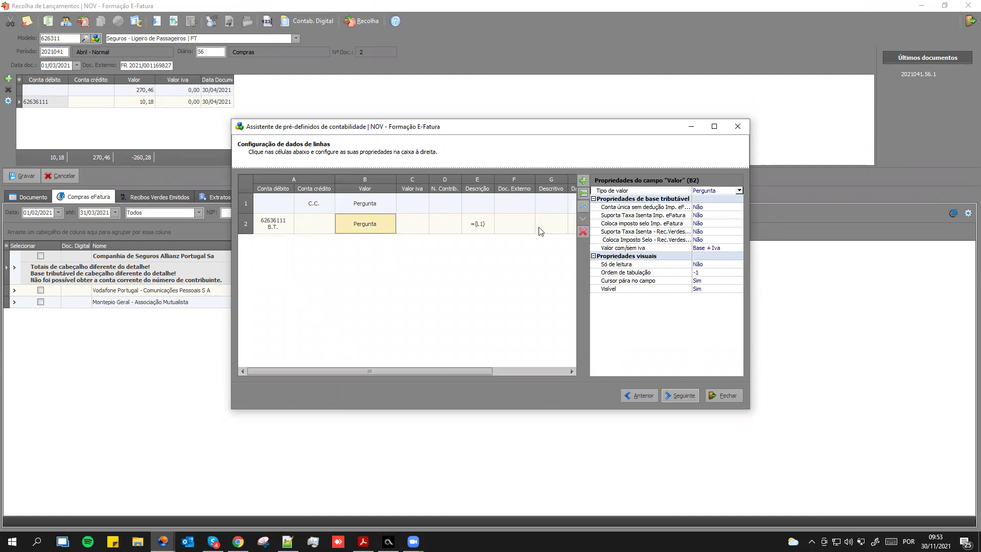
click(715, 207)
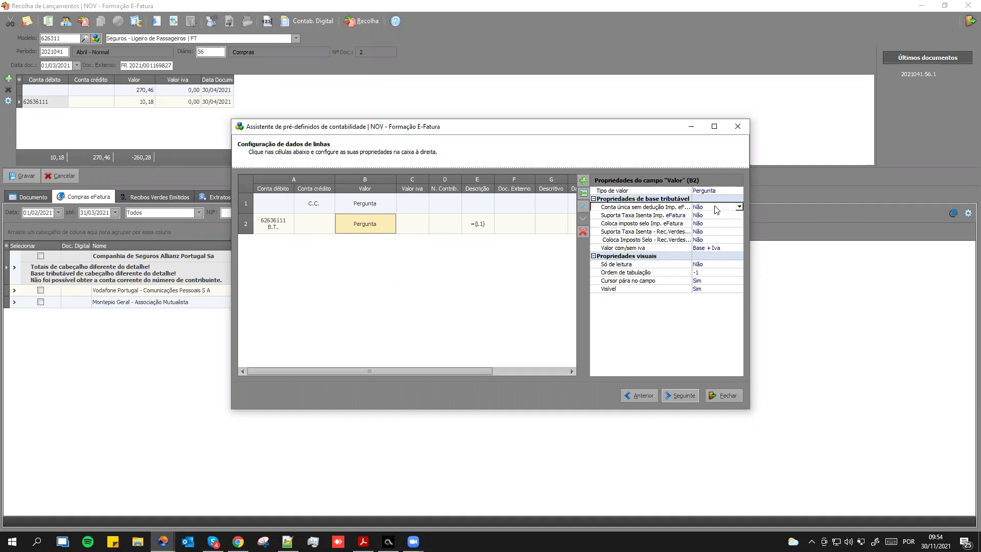
click(748, 123)
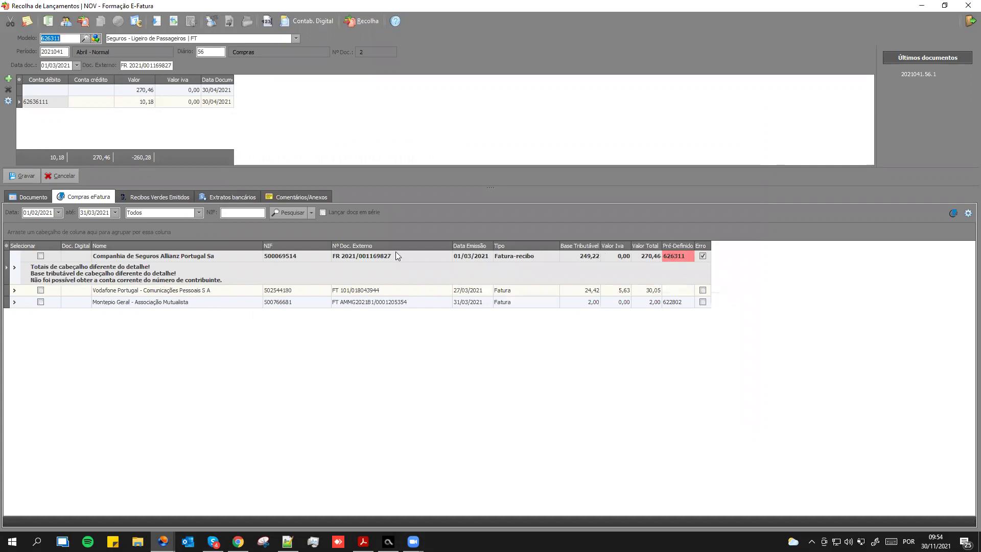
Check the pre-defined assigned to Allianz's 01/03/2021 invoice and expand its tax detail to compare it with the header totals.
click(281, 255)
click(683, 259)
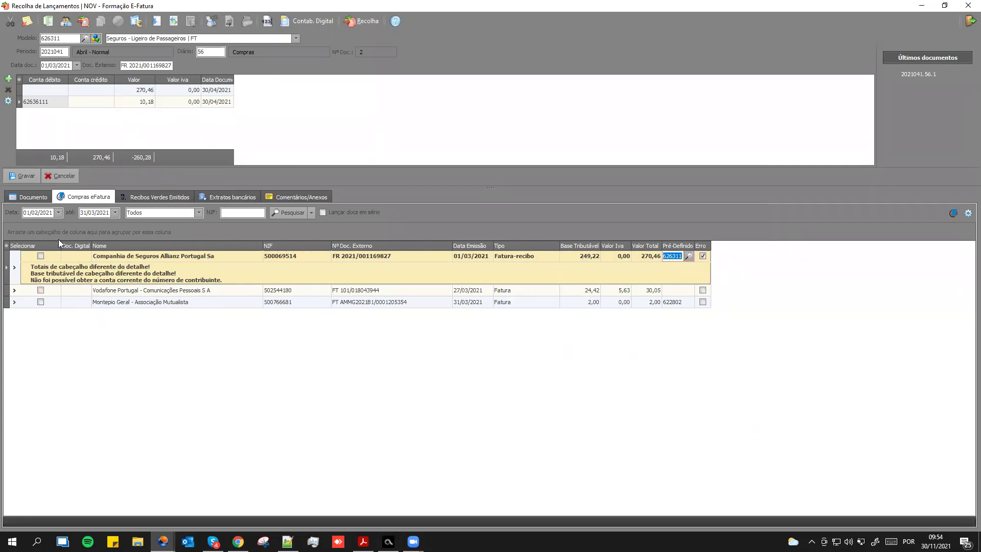
click(15, 267)
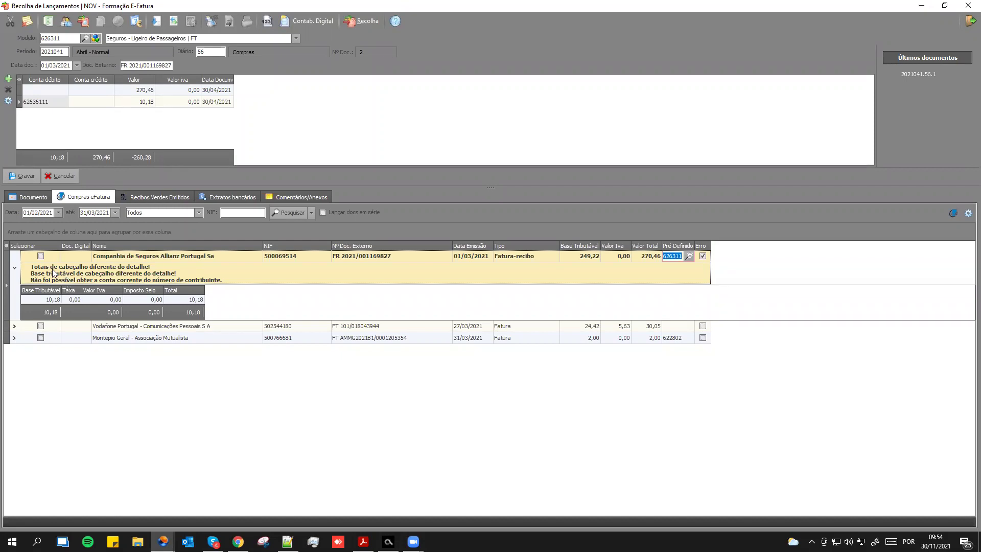
Generate a new current account for Allianz under 22111 - Fornecedor Nacional and decline editing the supplier's record.
click(18, 270)
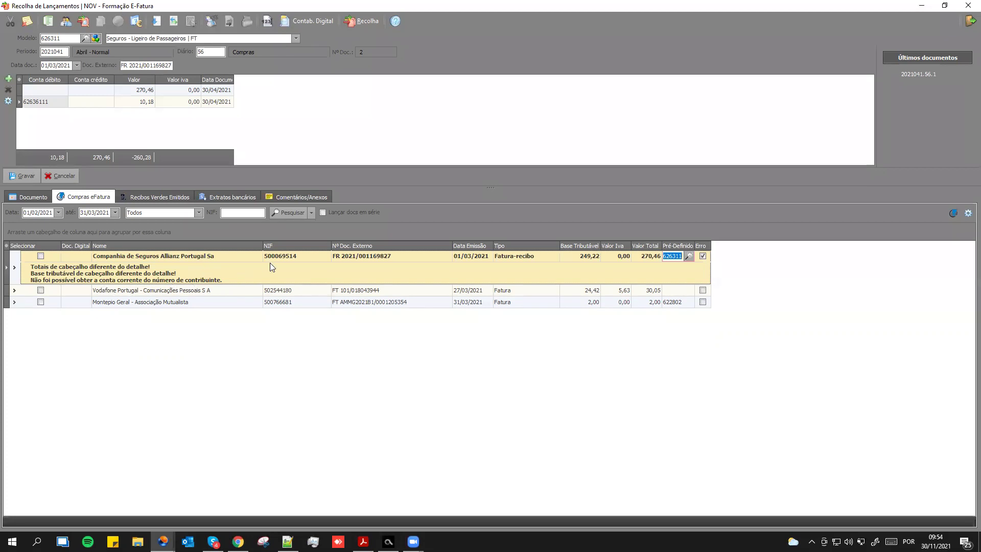
right_click(301, 261)
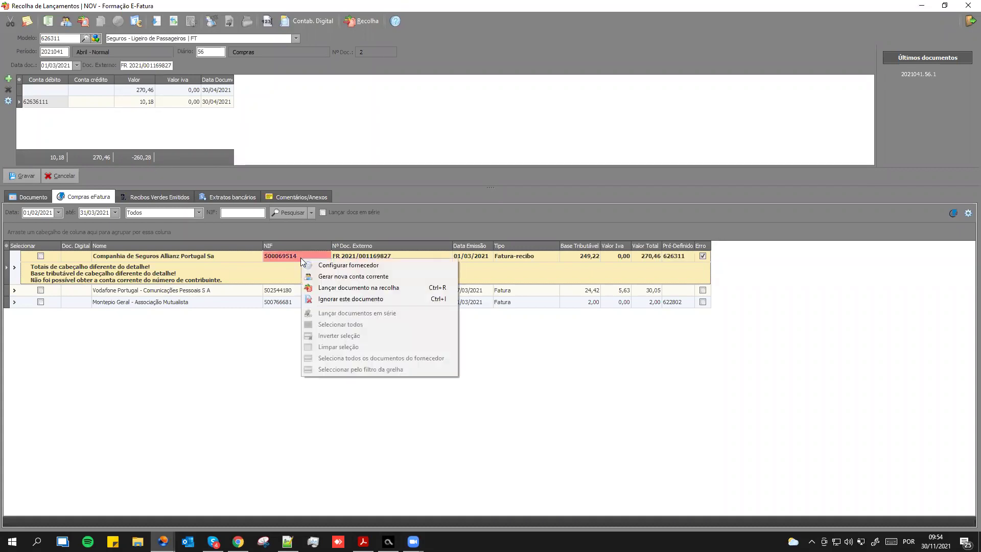
click(382, 277)
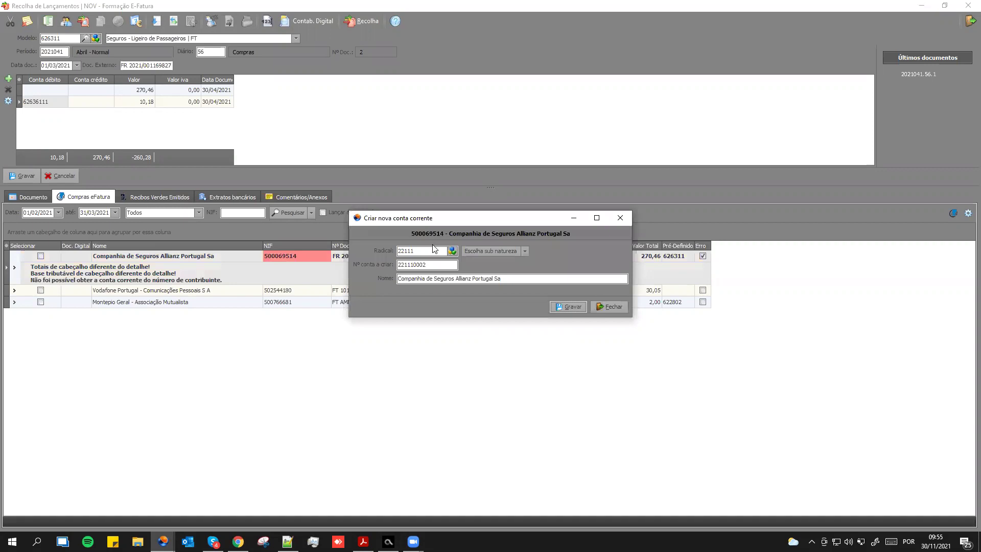
click(525, 252)
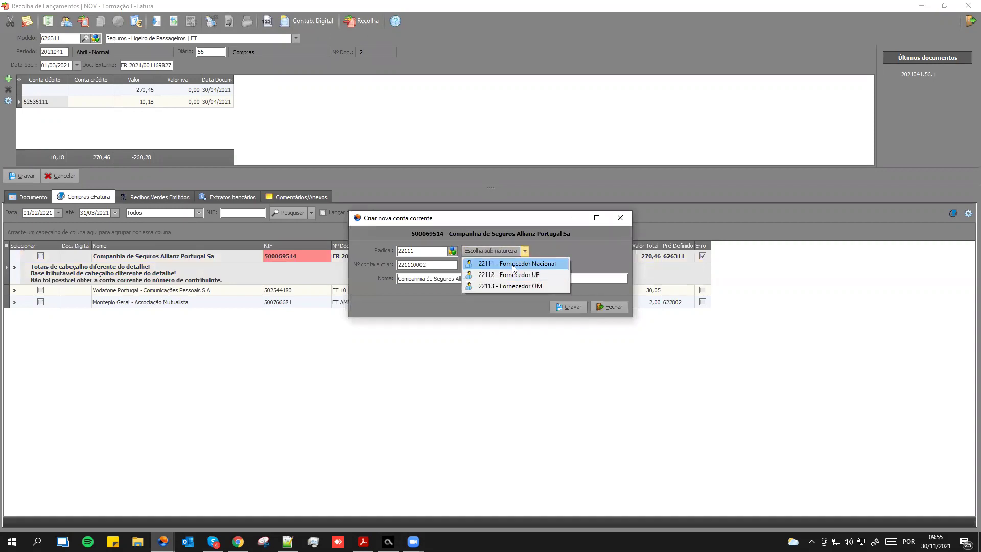
click(510, 260)
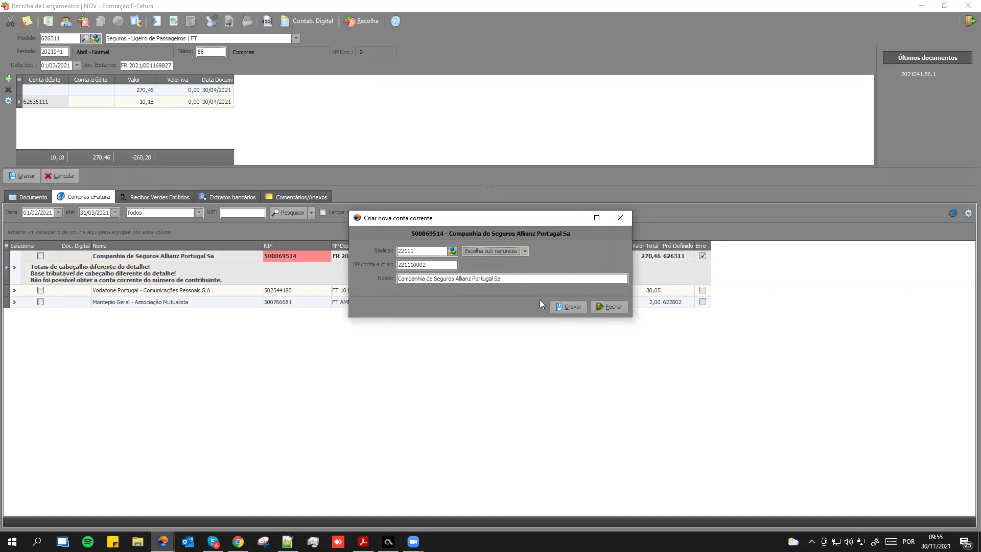
click(559, 305)
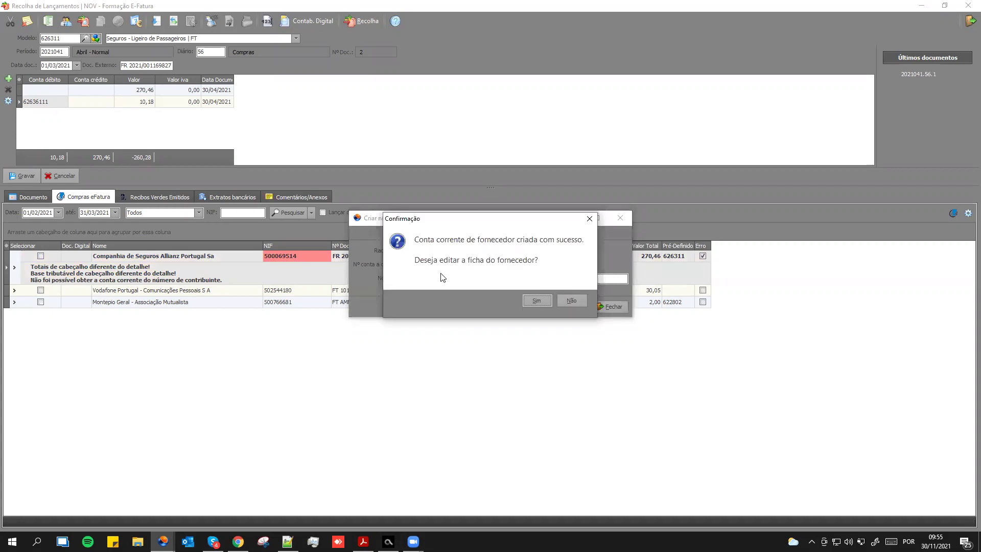
click(562, 300)
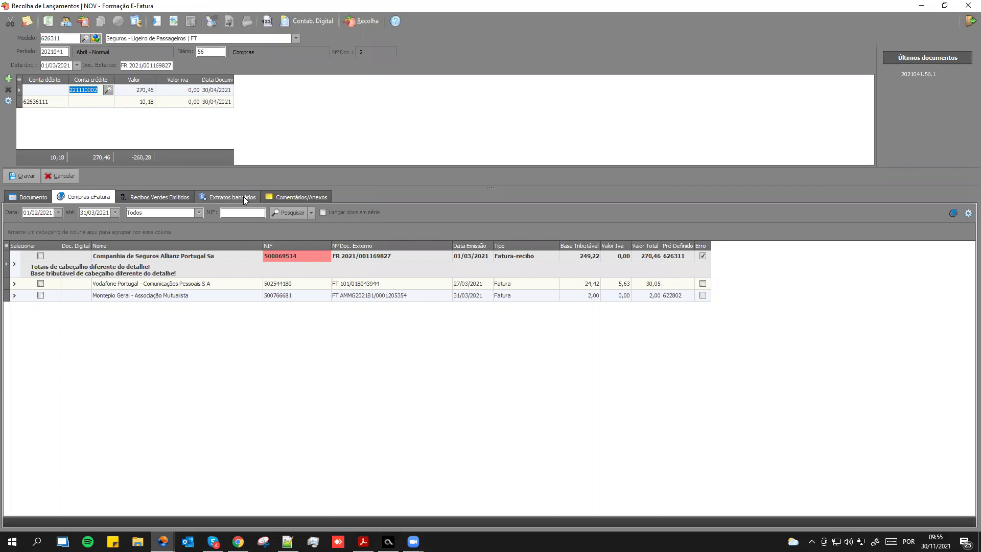
Expand Allianz's tax detail, reopen pre-defined 626311 for alteration, and advance to its line data configuration alongside the invoice data.
click(15, 264)
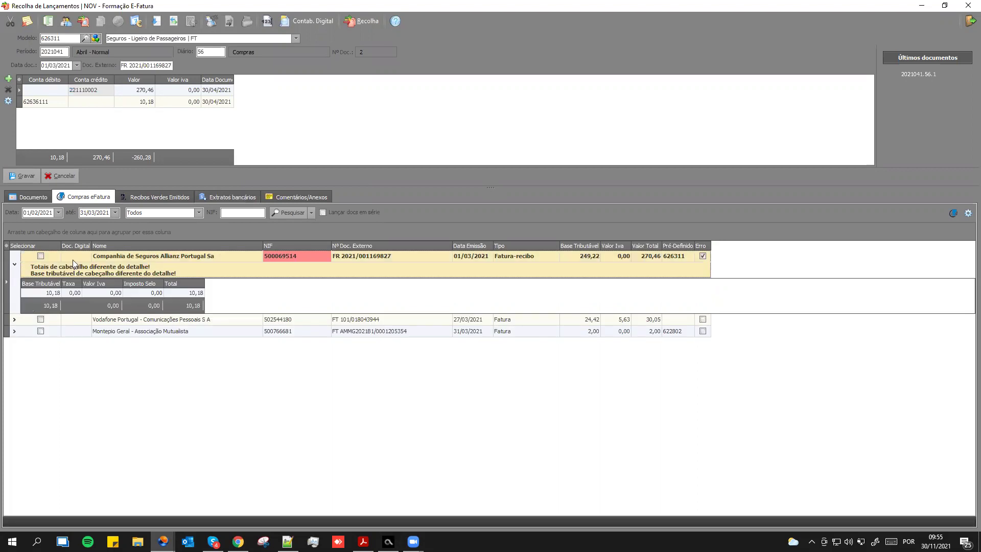
click(95, 40)
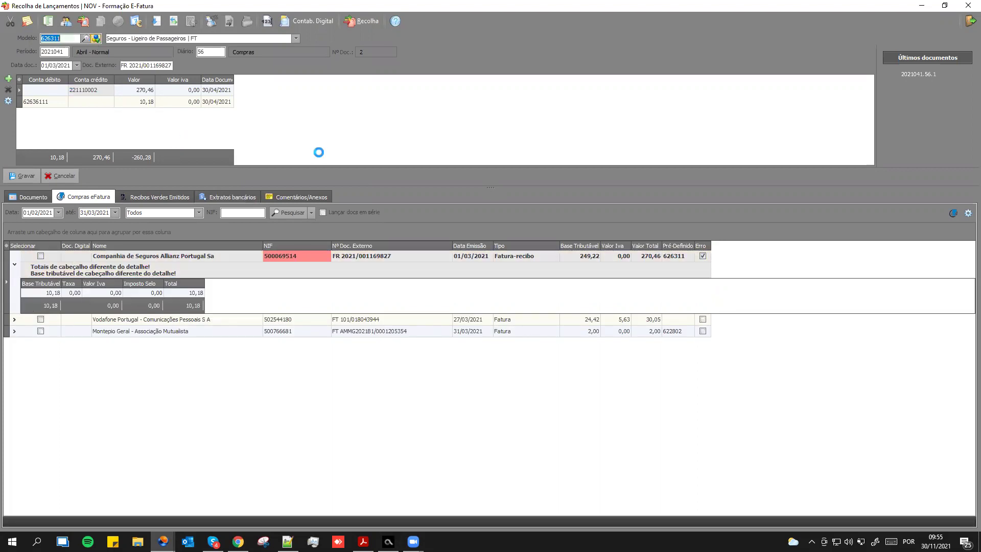
drag(408, 127, 660, 136)
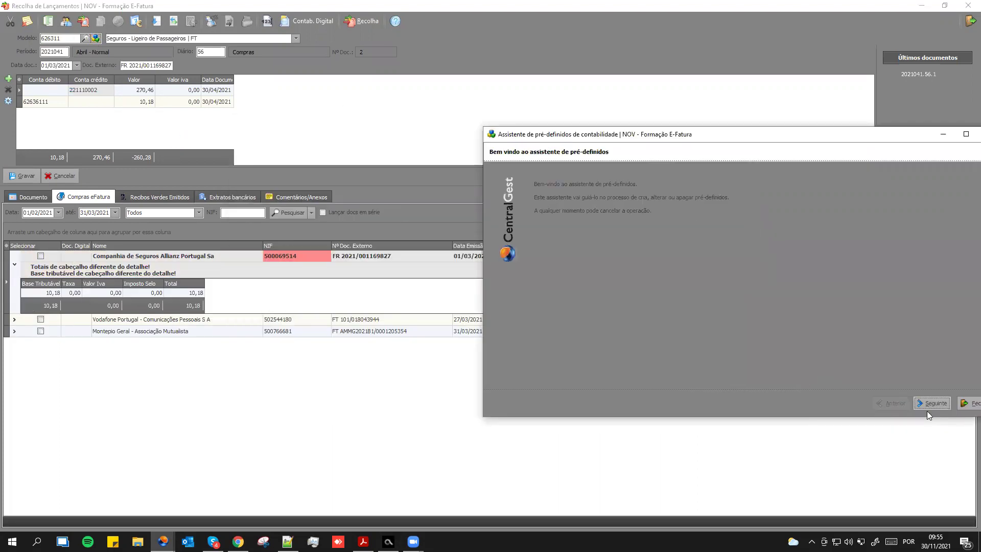
click(935, 407)
click(588, 216)
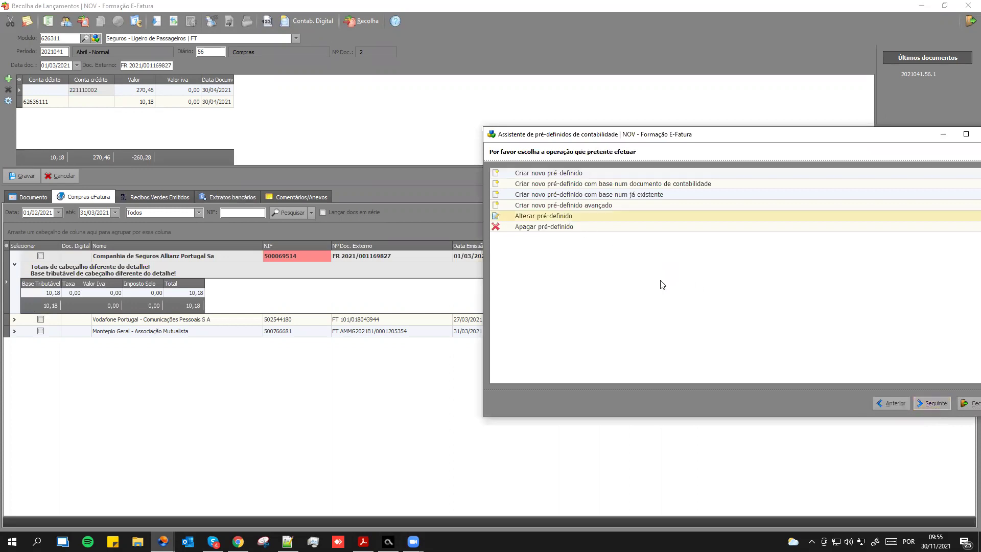
click(933, 403)
text(62631)
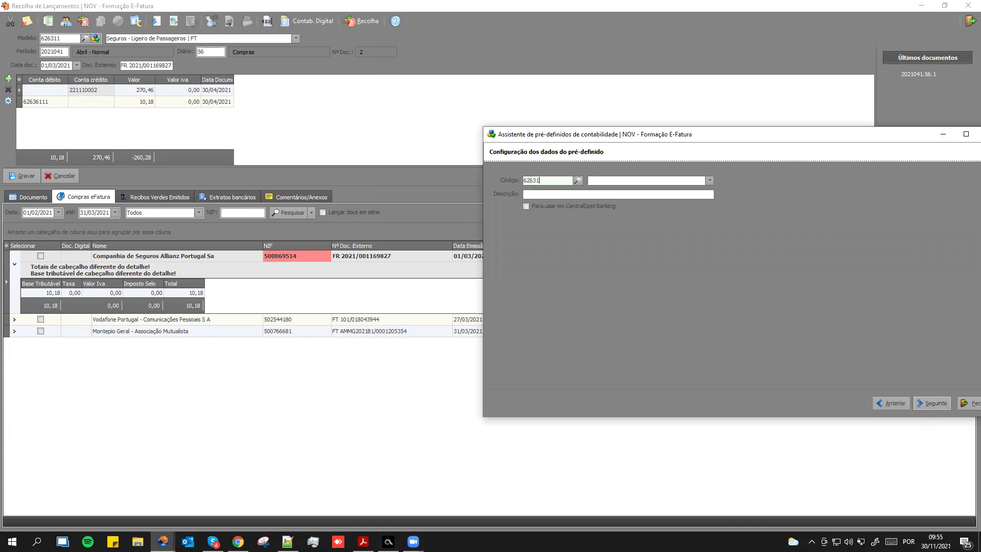
text(1)
key(Tab)
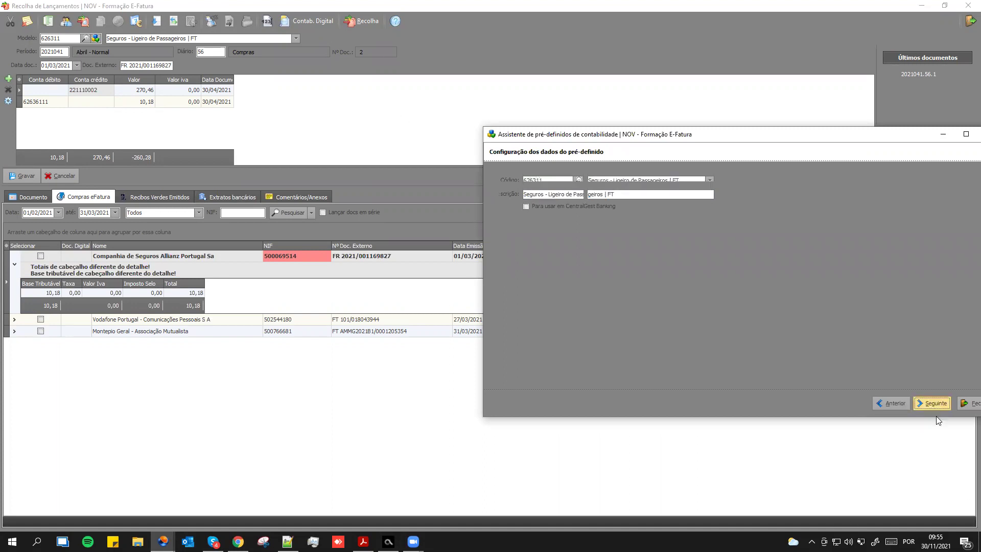
click(931, 403)
click(932, 403)
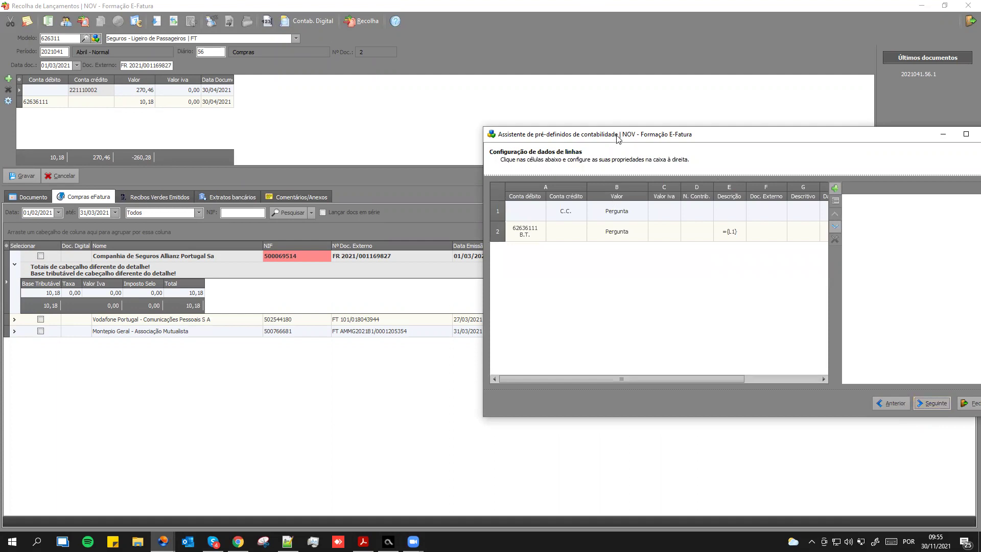
drag(617, 139, 536, 358)
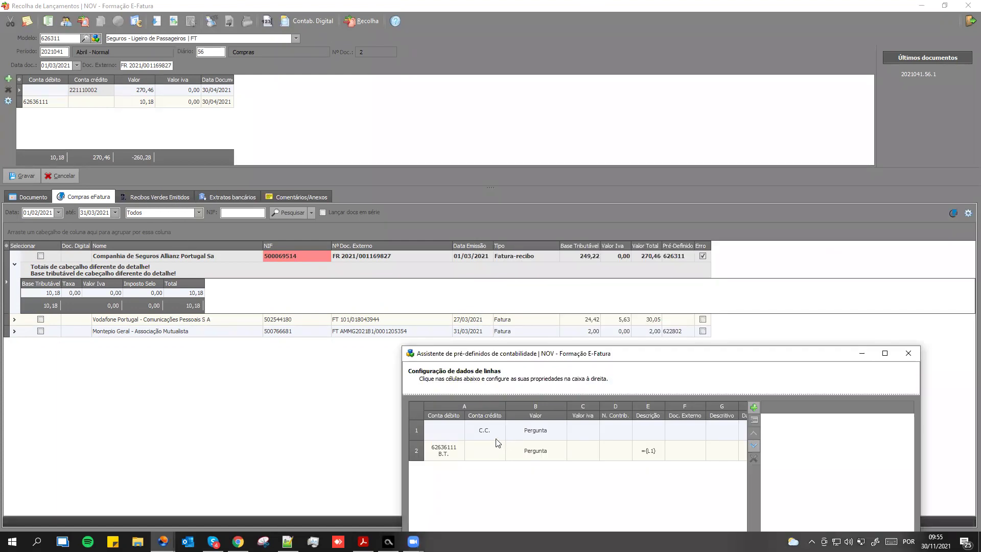
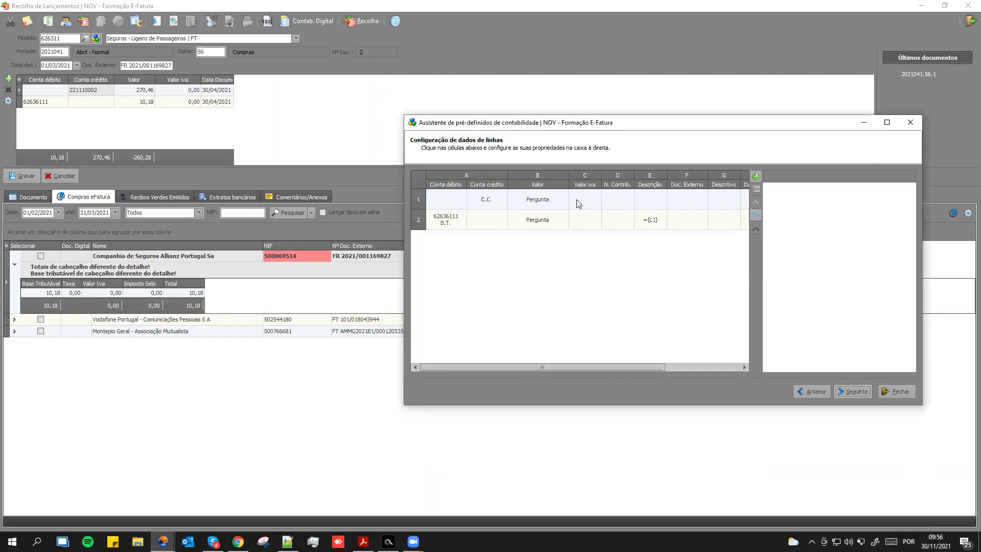
Change line 2's Valor field to type Fórmula with the formula ={B1}.
click(521, 221)
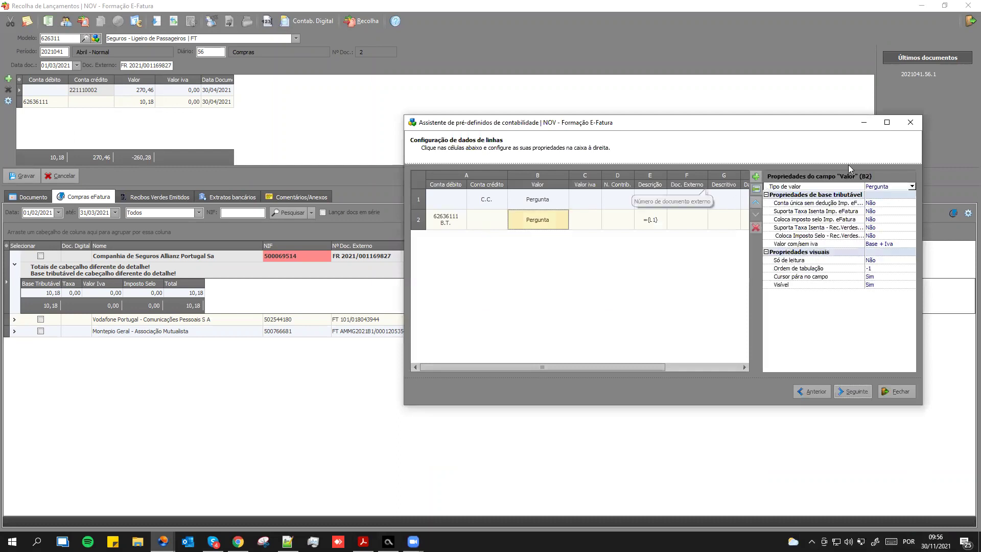
click(912, 186)
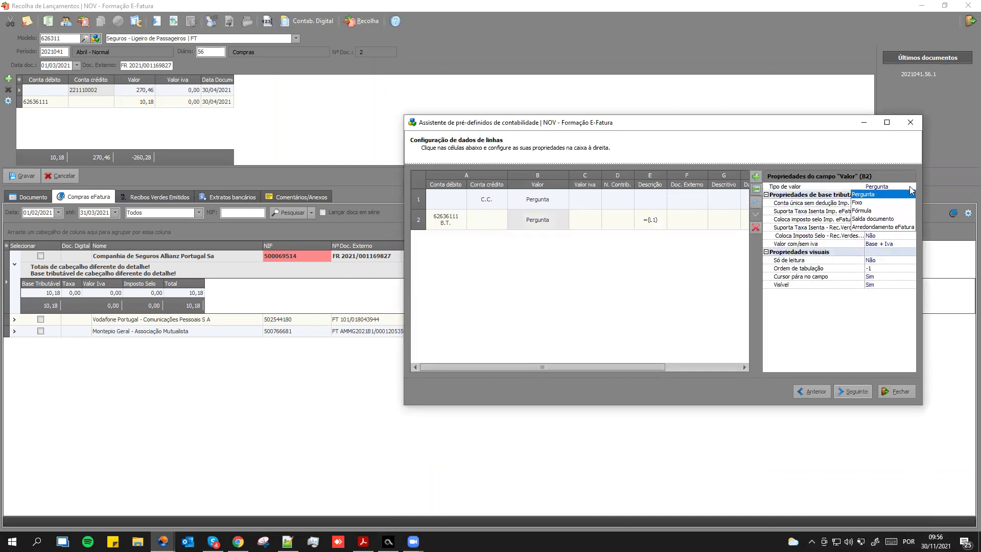
click(871, 214)
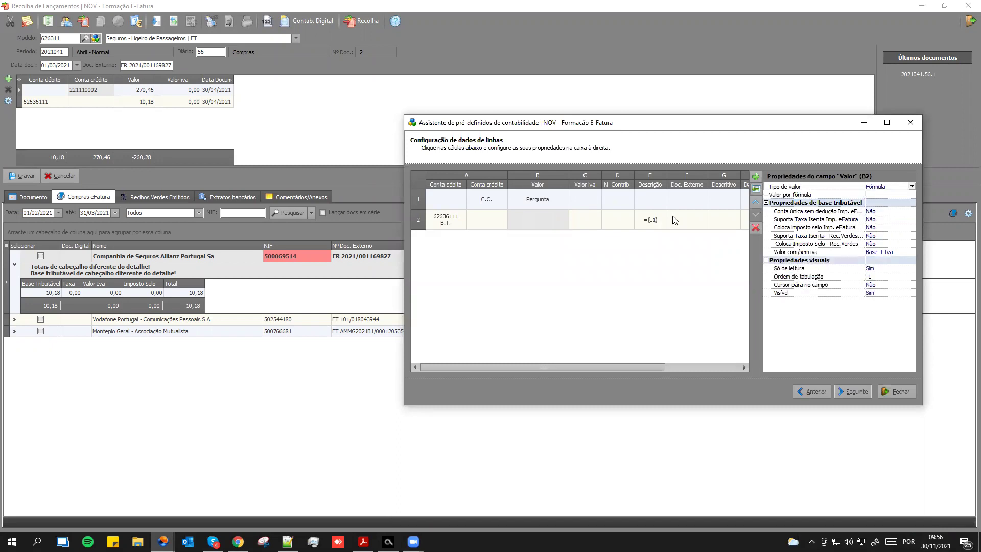
click(545, 221)
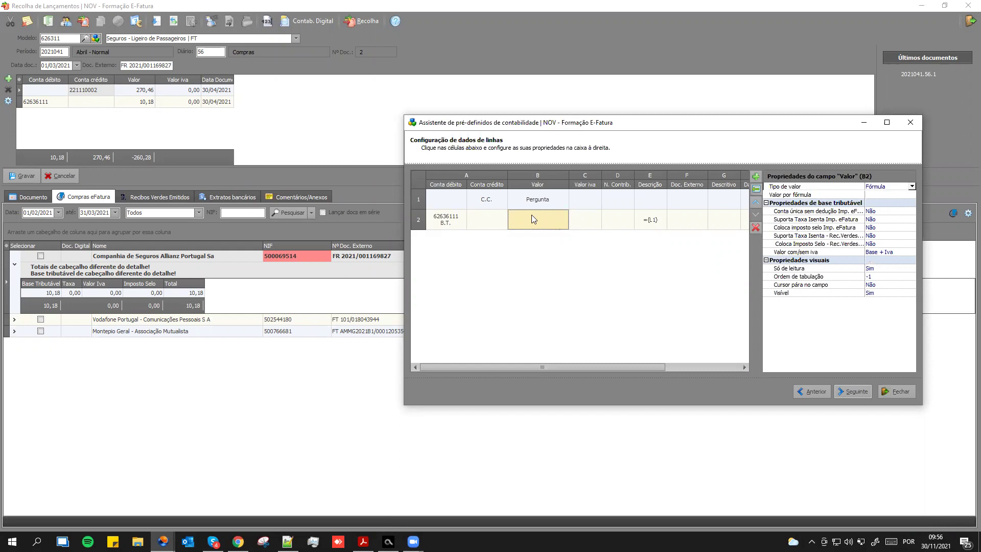
click(887, 197)
click(912, 194)
drag(476, 182, 568, 309)
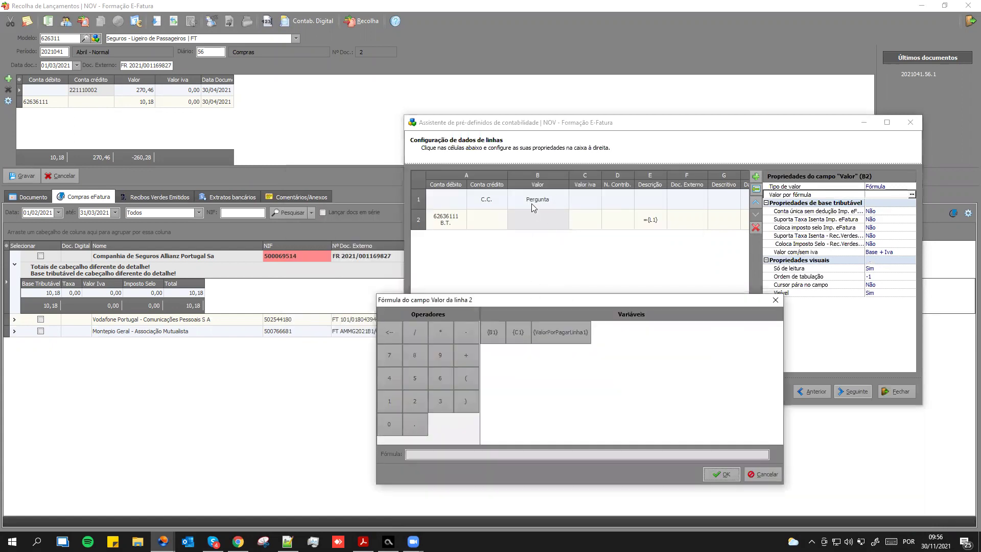
click(494, 333)
click(711, 472)
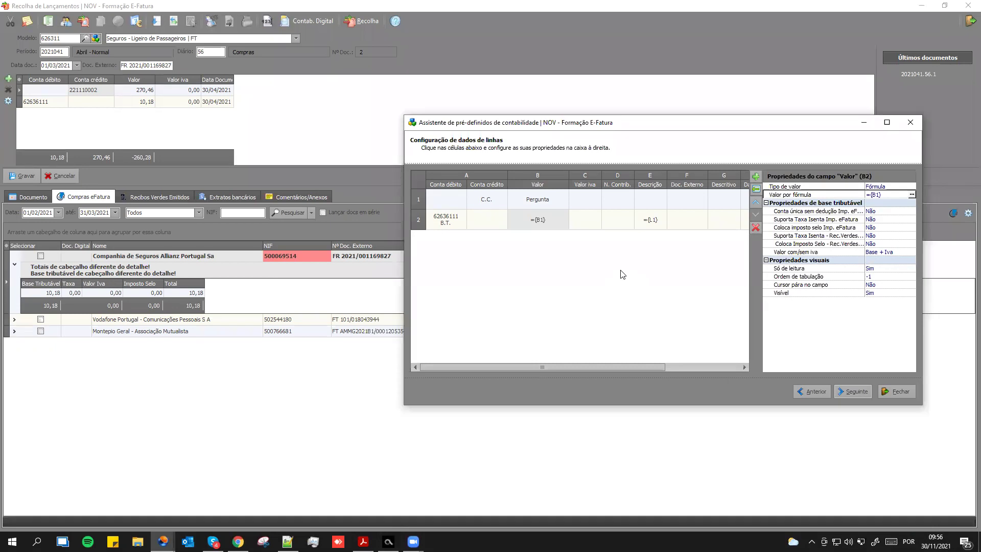
Compare the Valor field properties of lines 1 and 2.
click(565, 205)
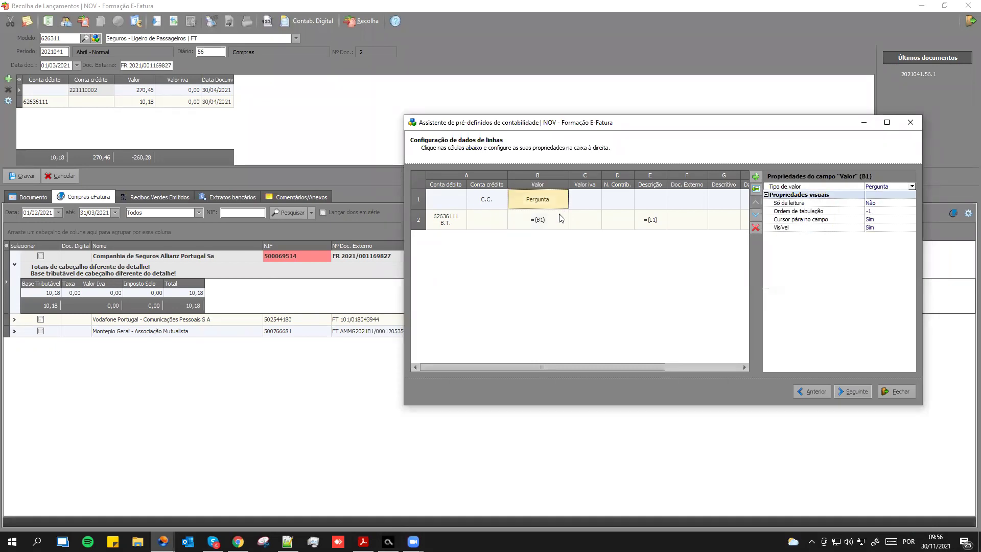
click(558, 225)
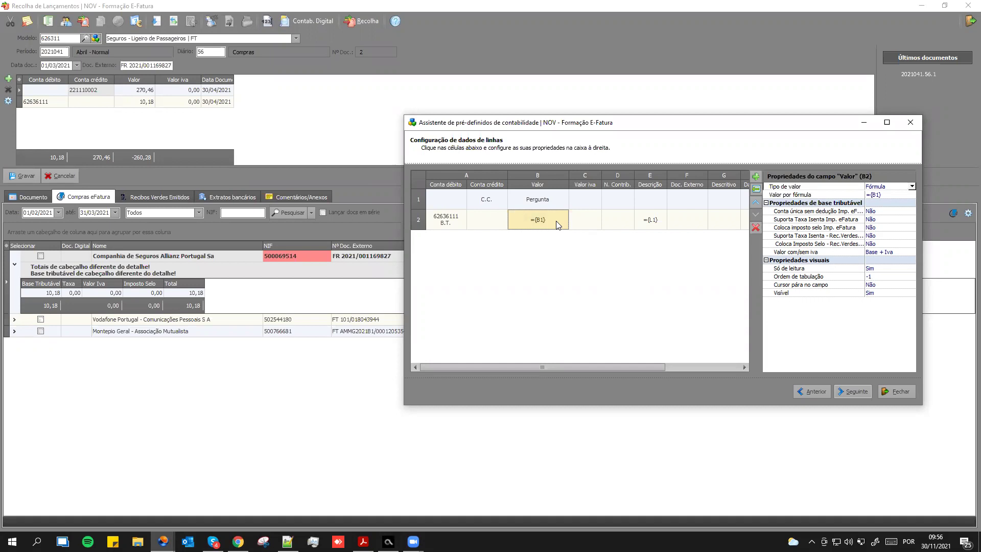
click(546, 203)
click(541, 224)
click(551, 199)
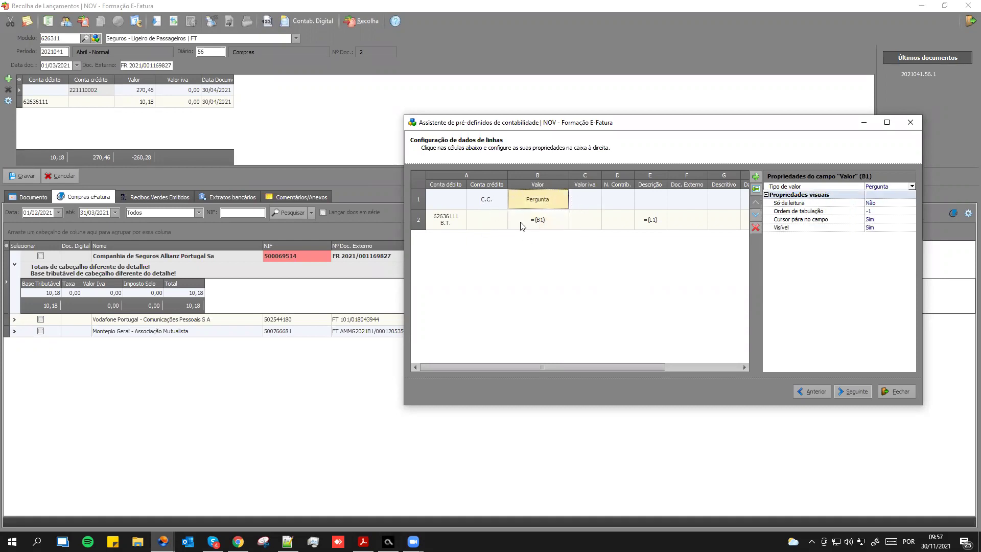
Save the altered pre-defined past its preview and search the e-Fatura purchases again.
click(854, 392)
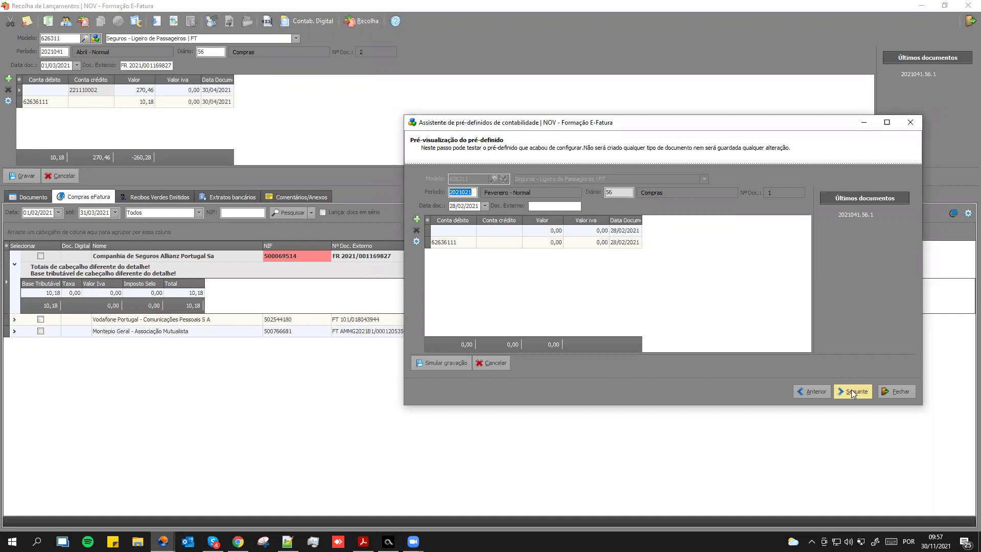
click(851, 393)
click(850, 392)
click(850, 392)
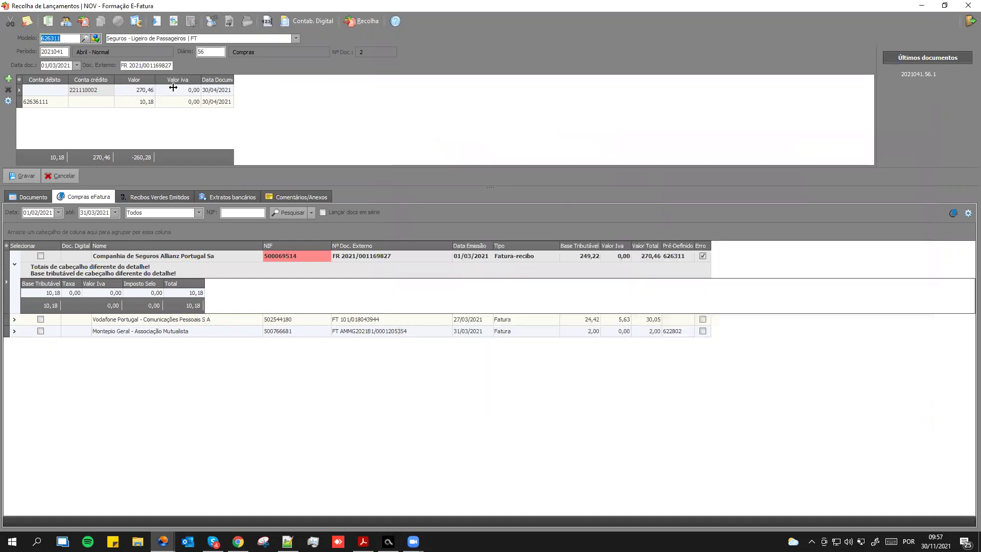
click(295, 213)
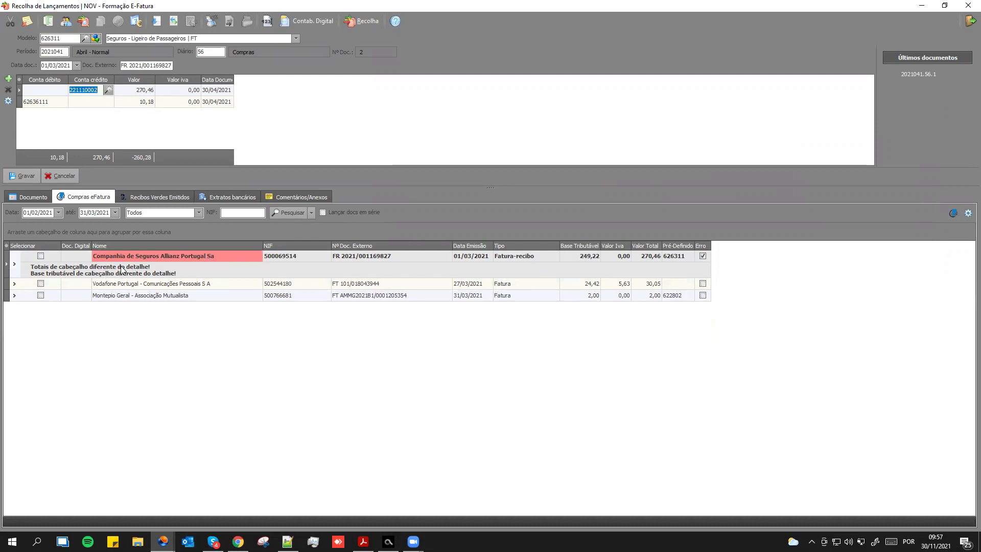
Open pre-defined 626311 for alteration, review the Valor field properties of lines 1 and 2, and close the assistant.
click(96, 39)
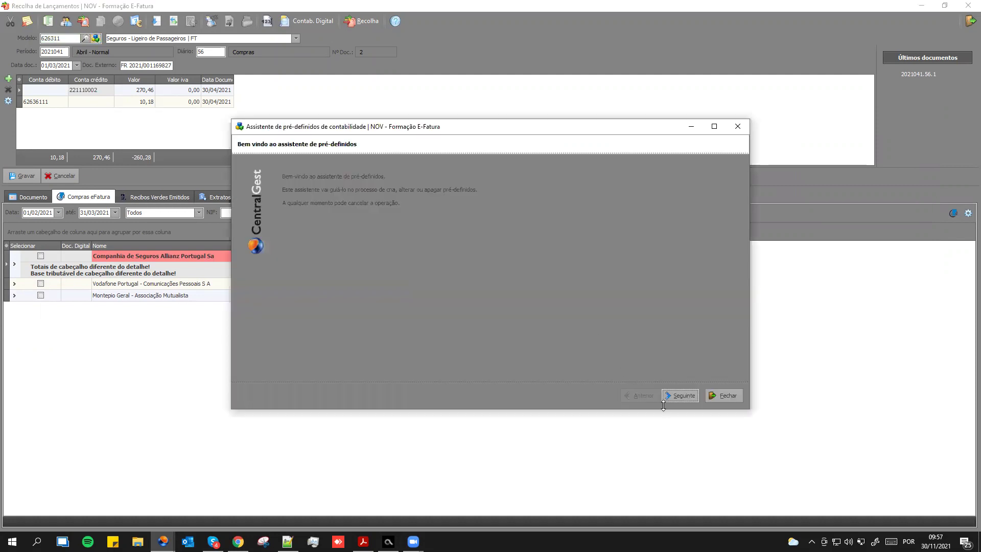
click(679, 396)
click(296, 208)
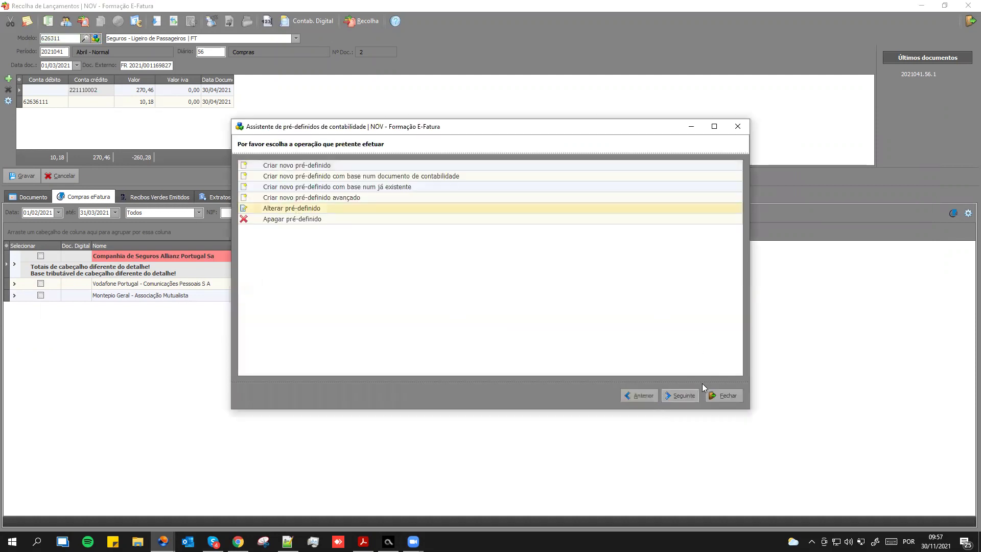
key(Return)
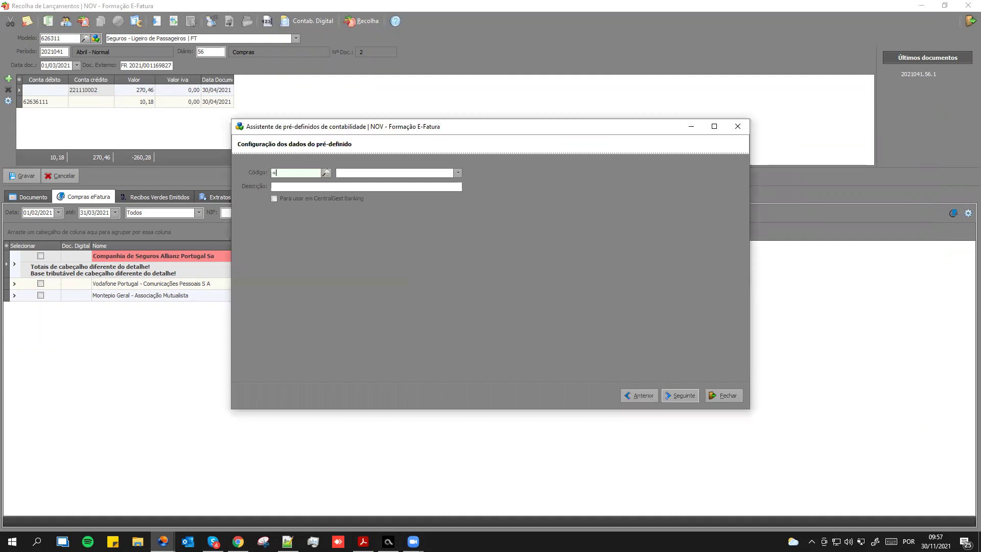
text(626311)
key(Tab)
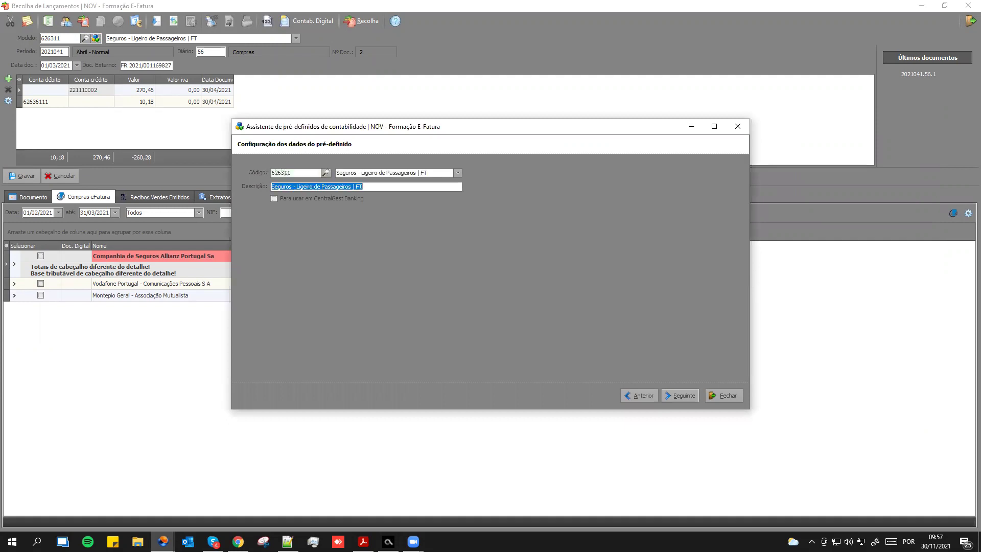
click(671, 394)
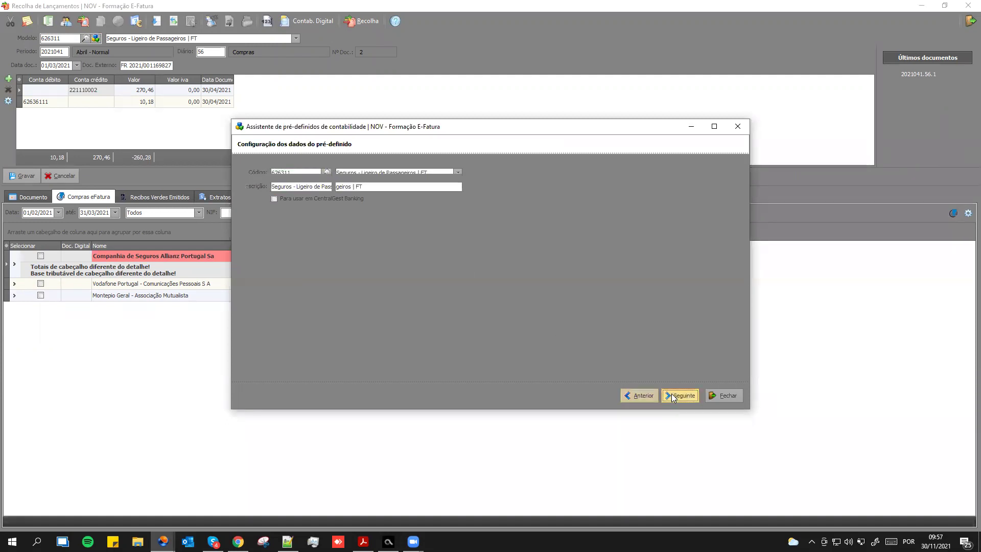
click(671, 395)
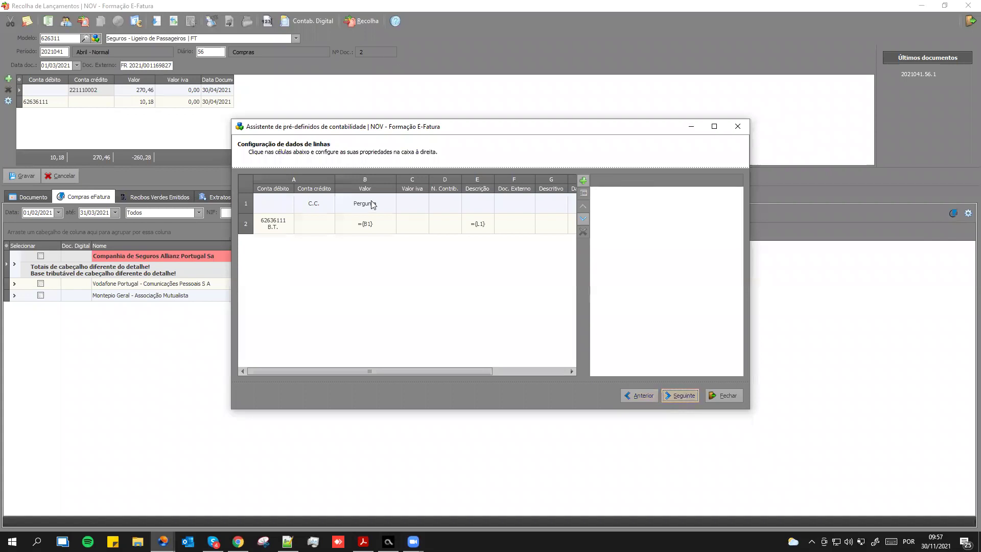
click(368, 226)
click(361, 202)
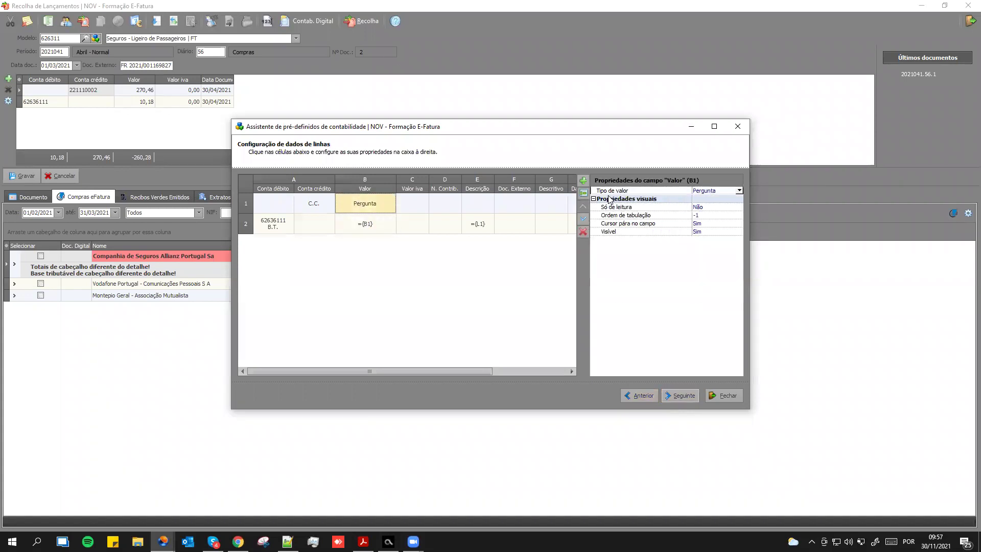
click(737, 127)
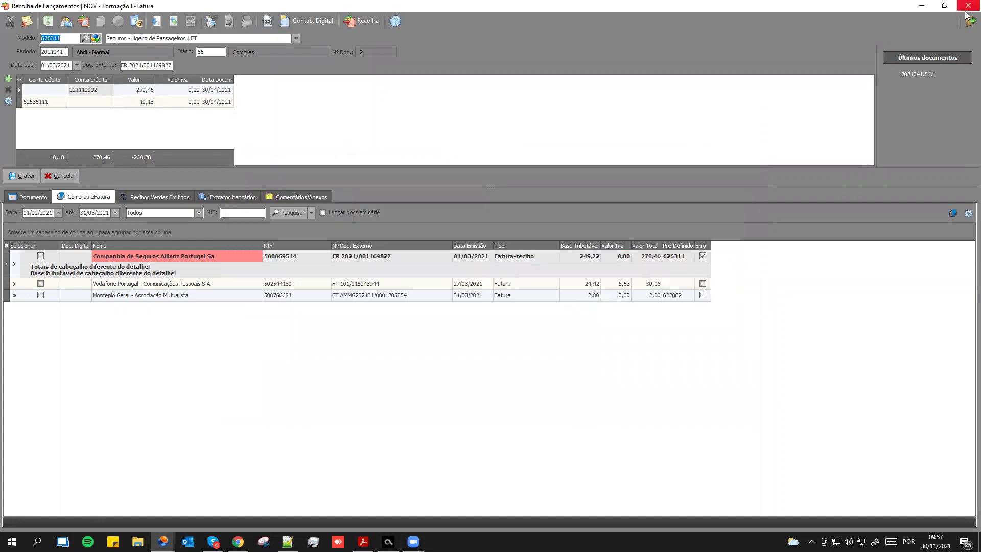
Close and reopen Recolha de Lançamentos, and search the e-Fatura purchases from 01/02/2021 to 28/02/2021.
key(Escape)
click(26, 52)
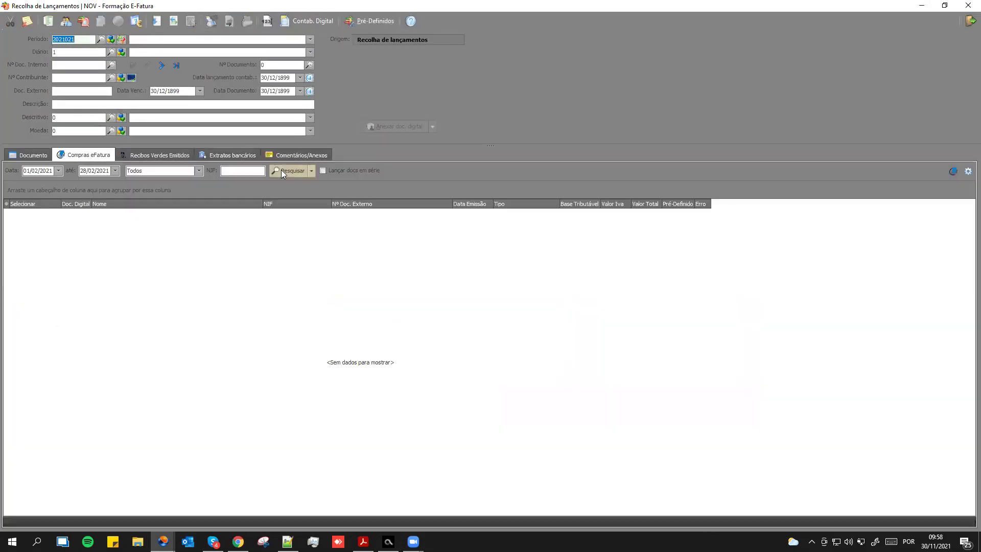
click(280, 170)
key(Return)
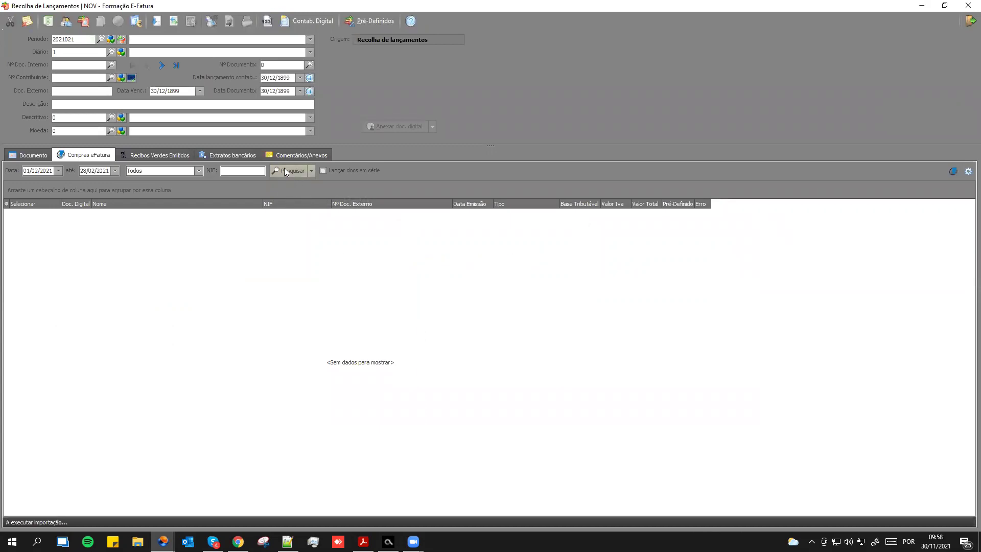
click(284, 168)
key(Return)
Try the e-Fatura purchases search using local mode and using the cloud service.
click(311, 170)
click(333, 182)
key(Return)
click(311, 170)
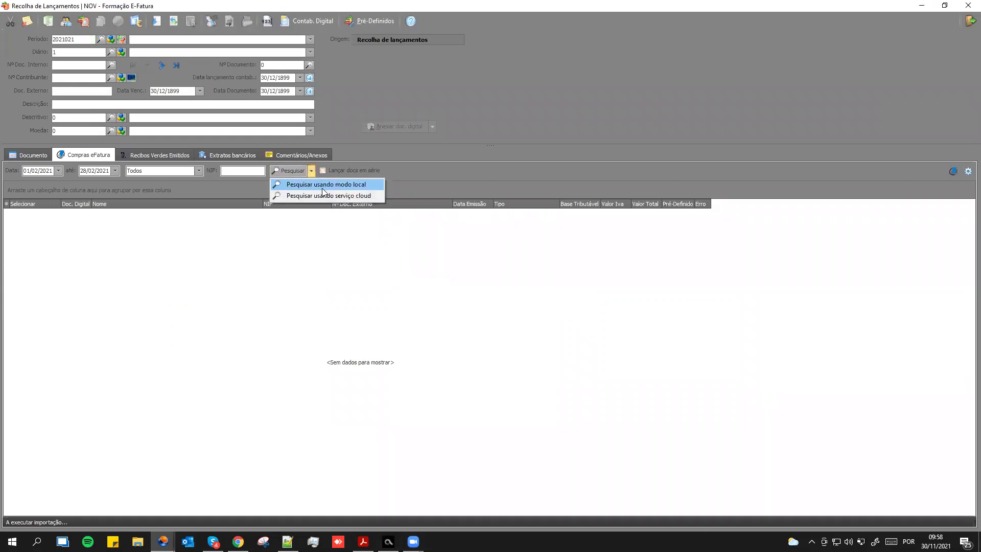
click(323, 196)
key(Return)
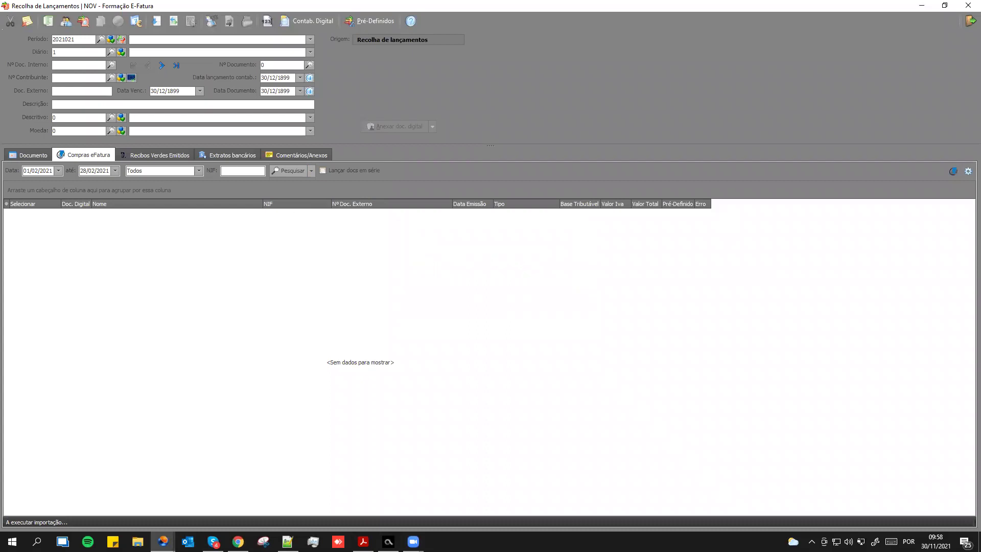
Find and open the Windows Serviços application.
key(super+s)
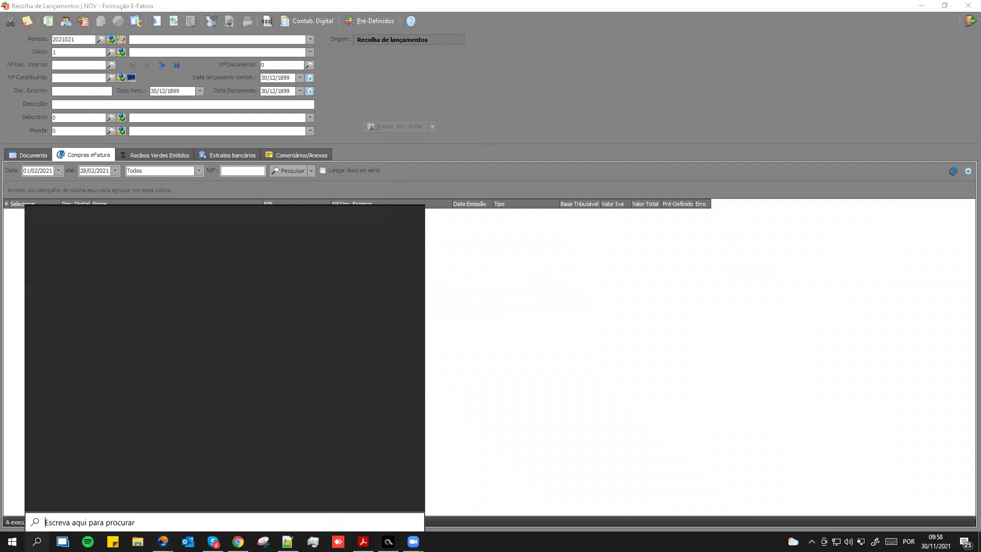
text(serv)
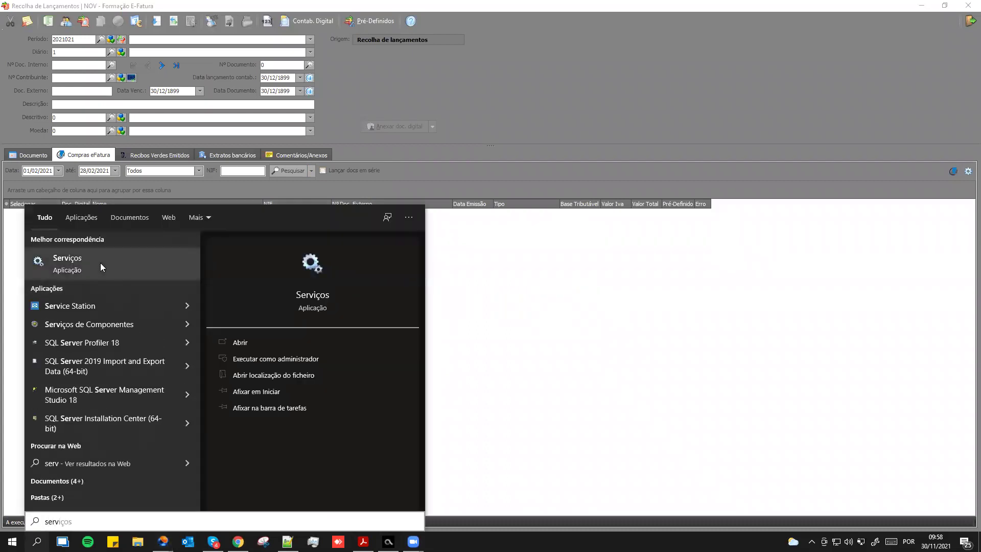
click(100, 263)
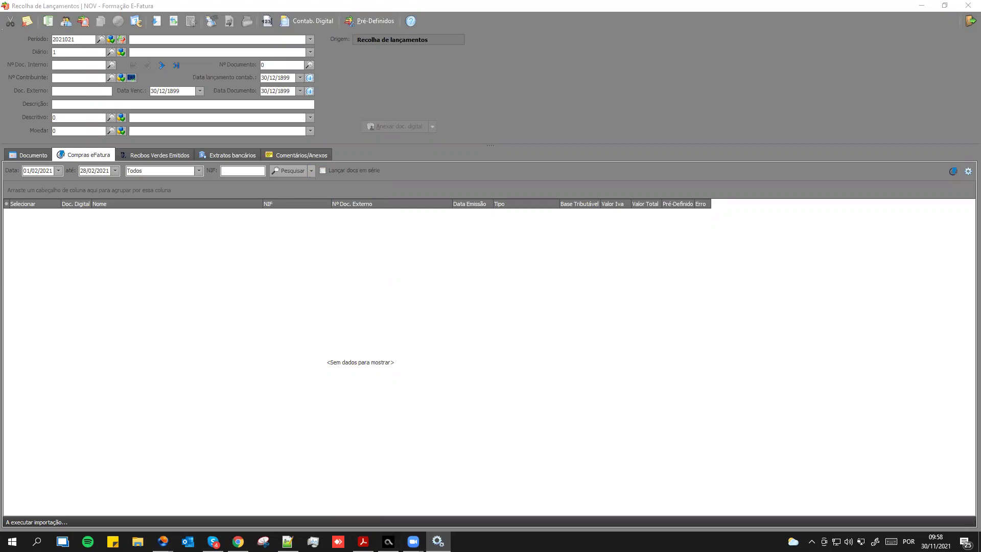
Extend the e-Fatura purchases search end date to 31/03/2021 and run the search.
click(288, 172)
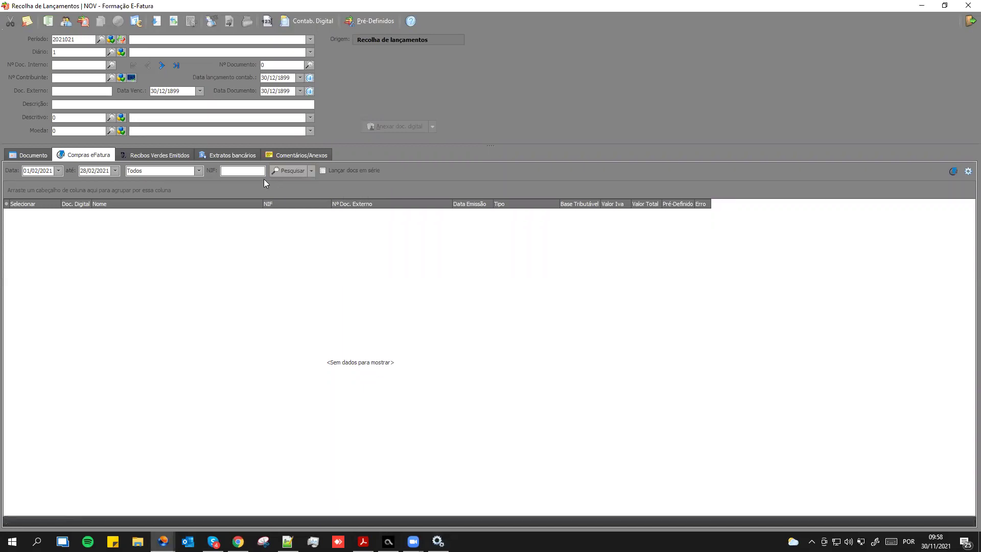
click(116, 171)
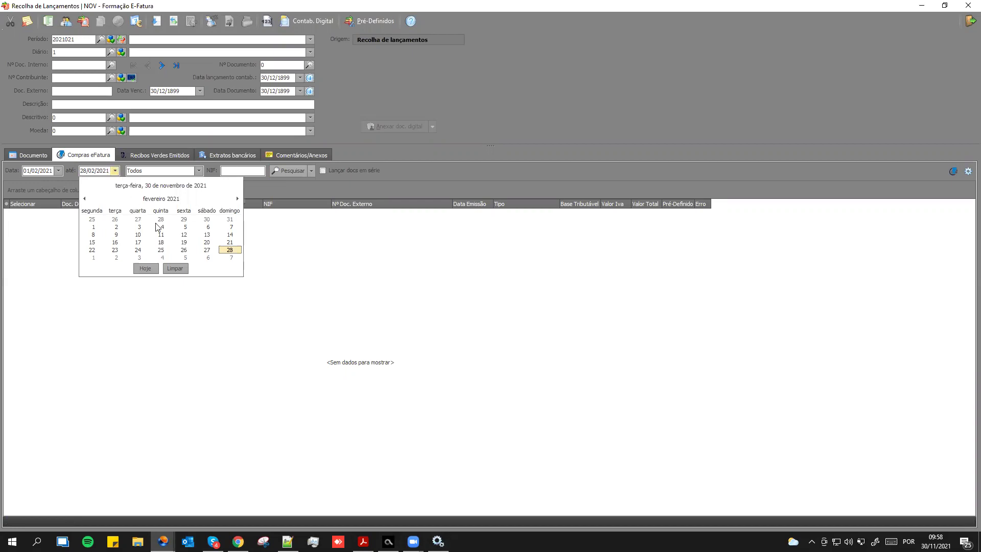
click(237, 198)
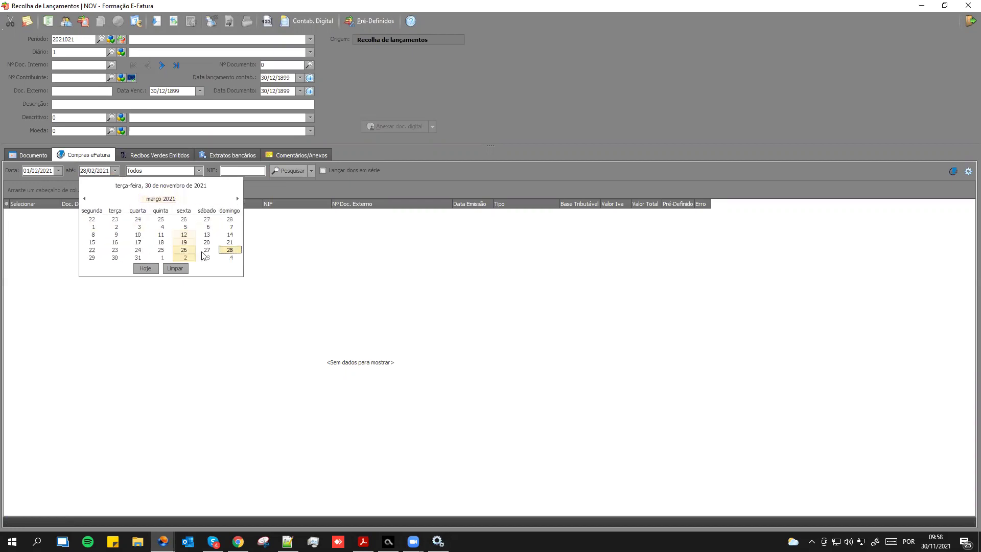
click(144, 257)
click(280, 174)
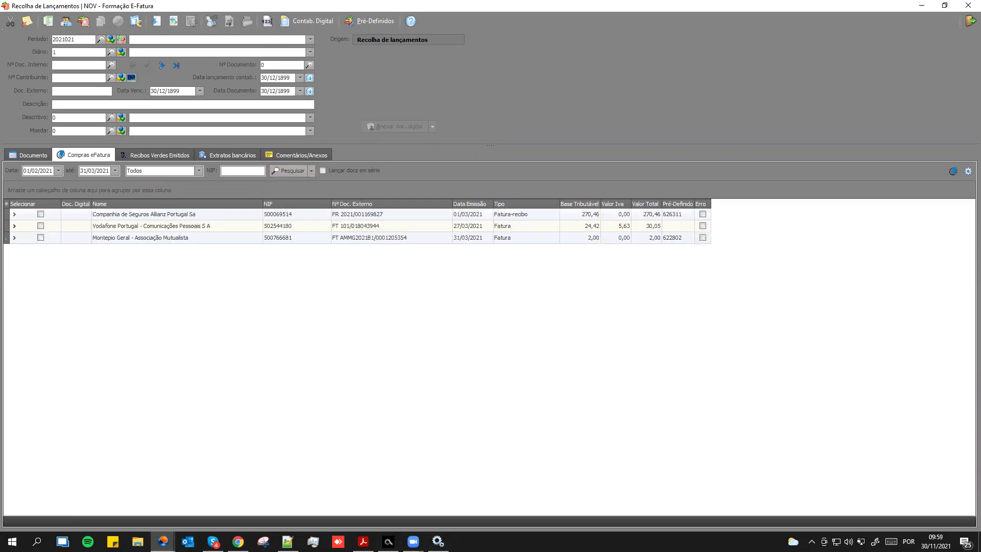
Load the Allianz invoice for posting and change the entry's period to 2021031.
double_click(142, 217)
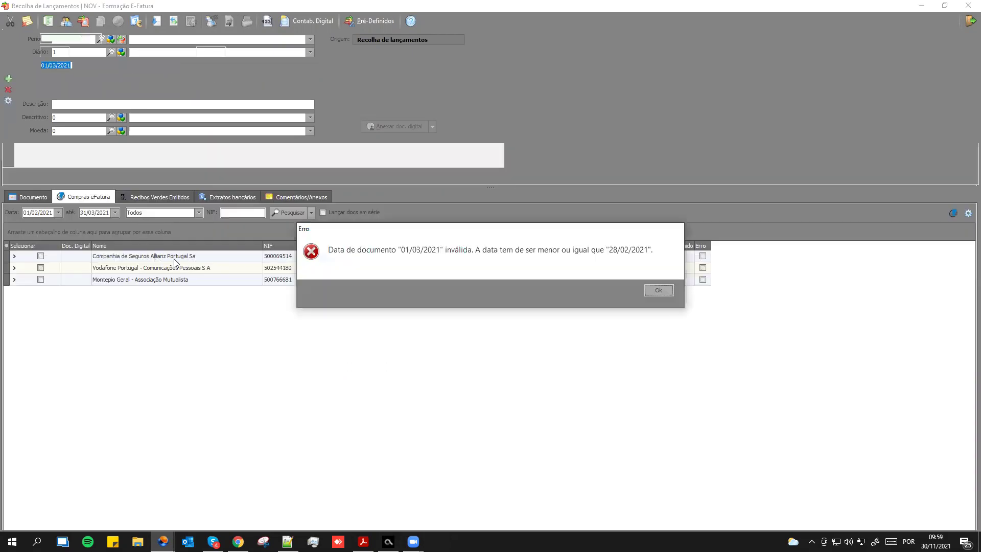
key(Return)
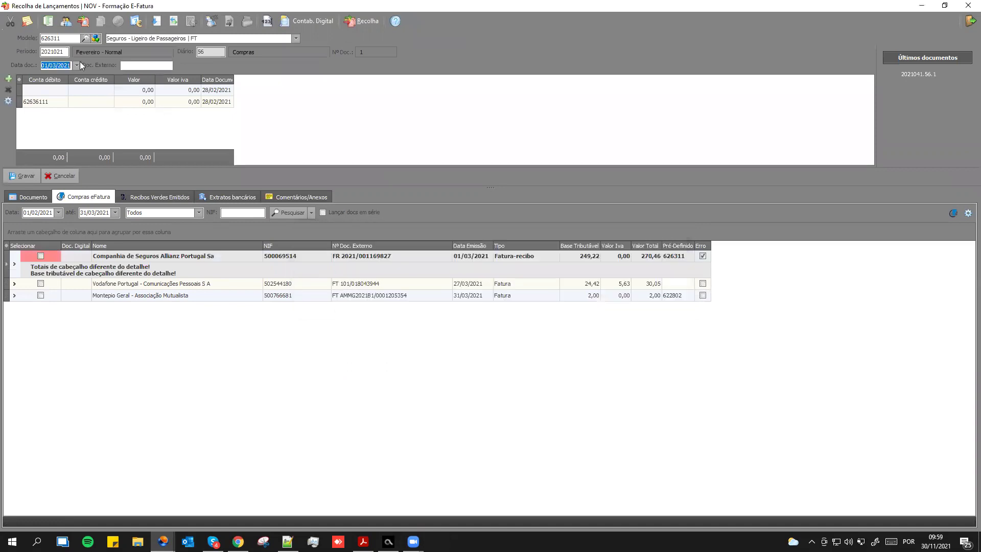
drag(58, 51, 81, 55)
text(31)
key(Tab)
Switch to the Vodafone invoice and back to the Allianz invoice to reload its entry lines.
click(146, 283)
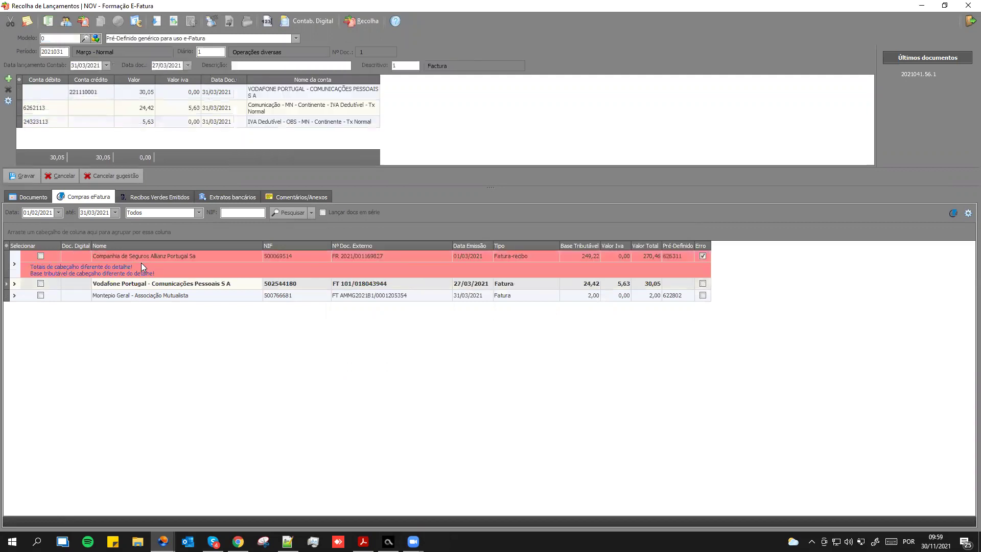
click(141, 263)
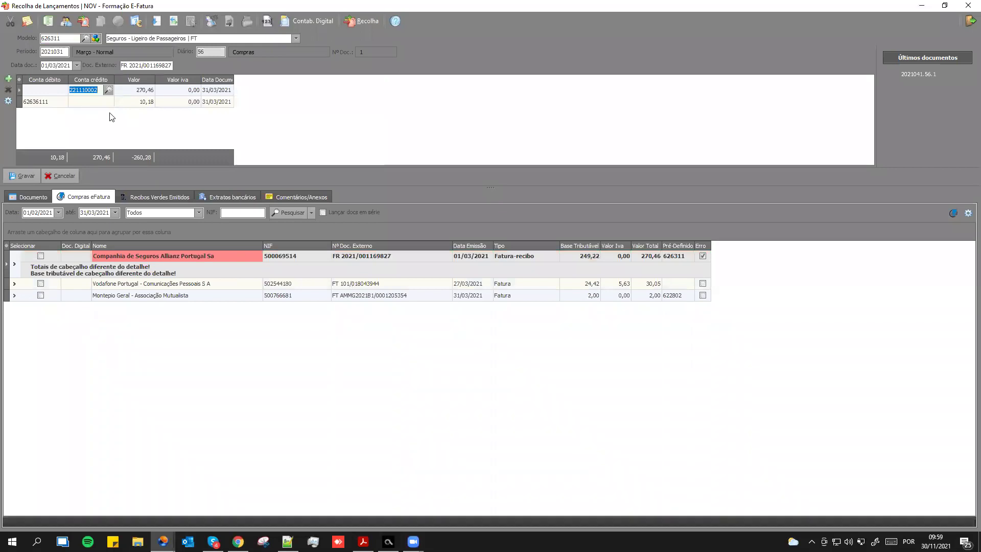
click(49, 108)
Open pre-defined 626311 for alteration and advance to its line data configuration.
click(95, 38)
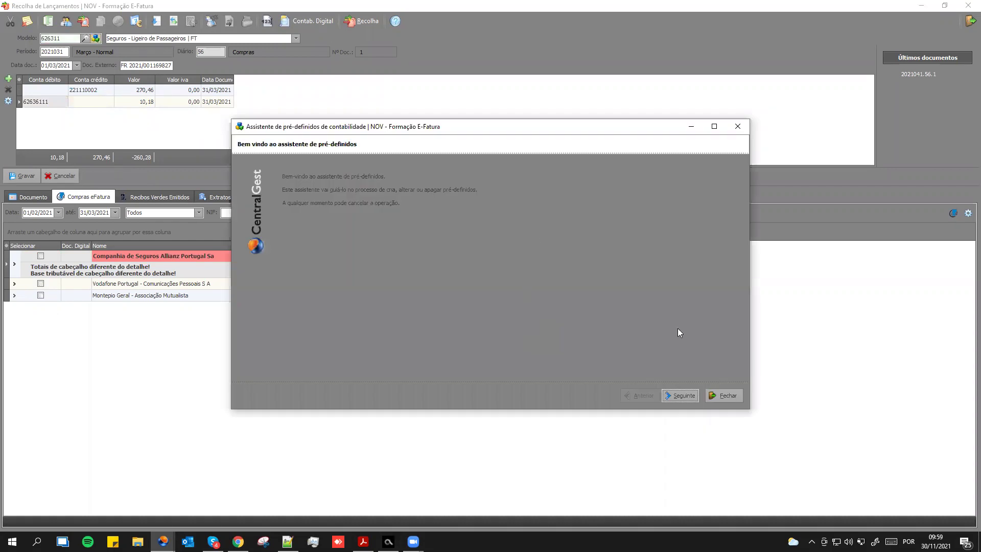
click(684, 396)
click(684, 395)
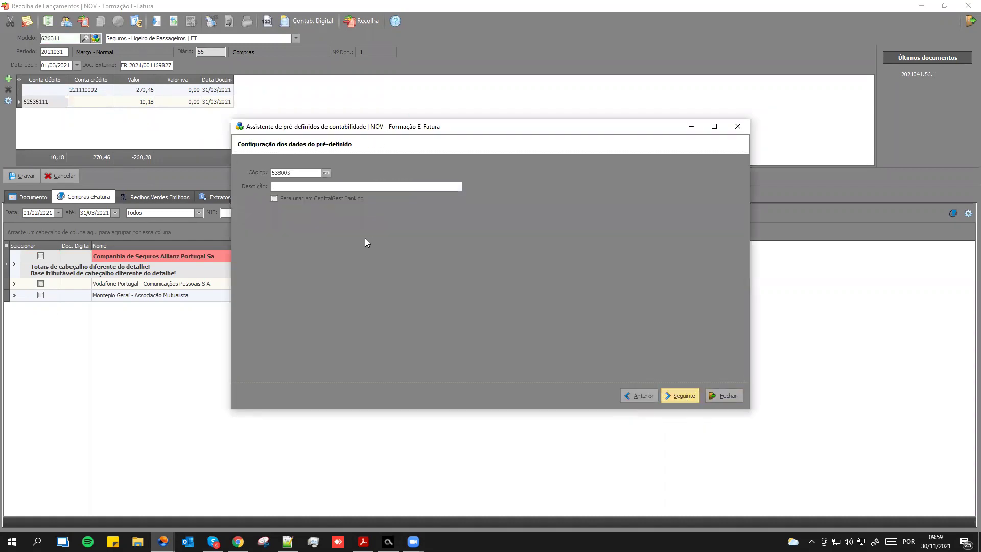
click(641, 396)
click(307, 210)
click(679, 395)
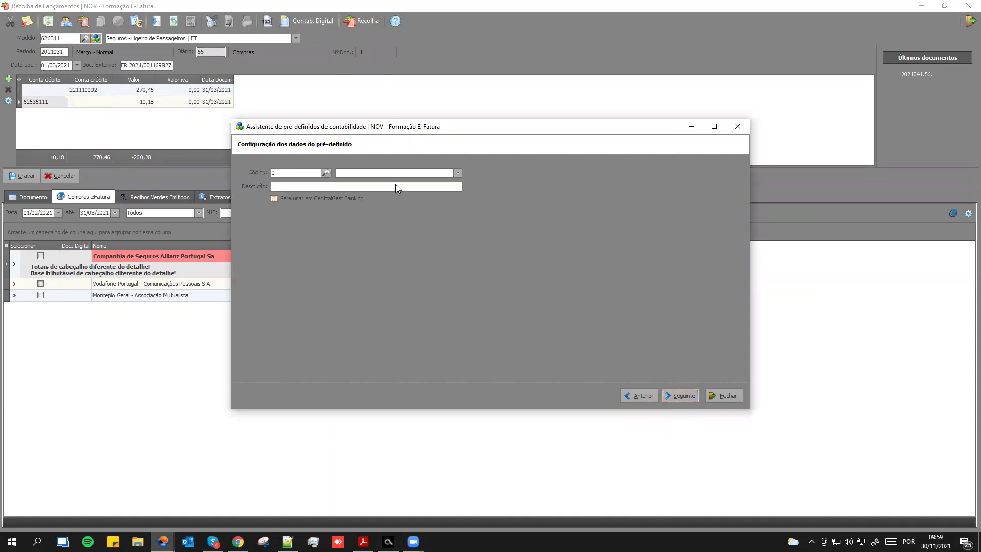
click(457, 173)
drag(288, 175, 167, 172)
text(626311)
key(Tab)
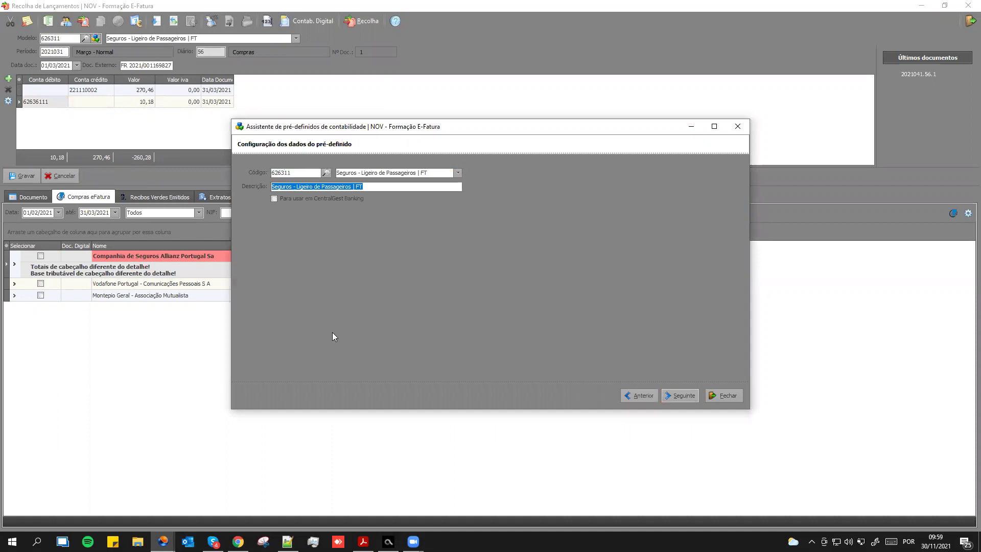
click(681, 395)
click(681, 396)
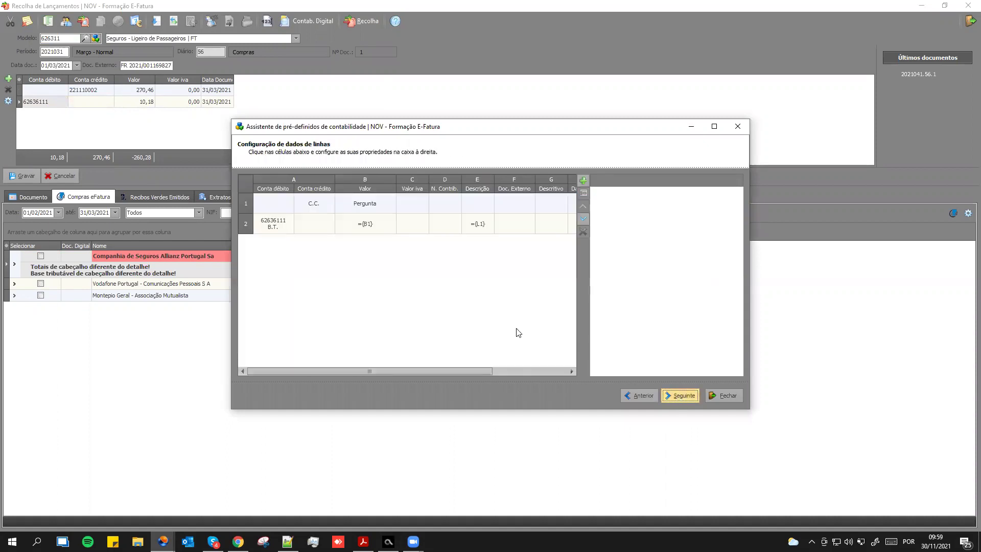
Set Conta única sem dedução Imp. eFatura to Sim for line 2's Valor field.
click(358, 224)
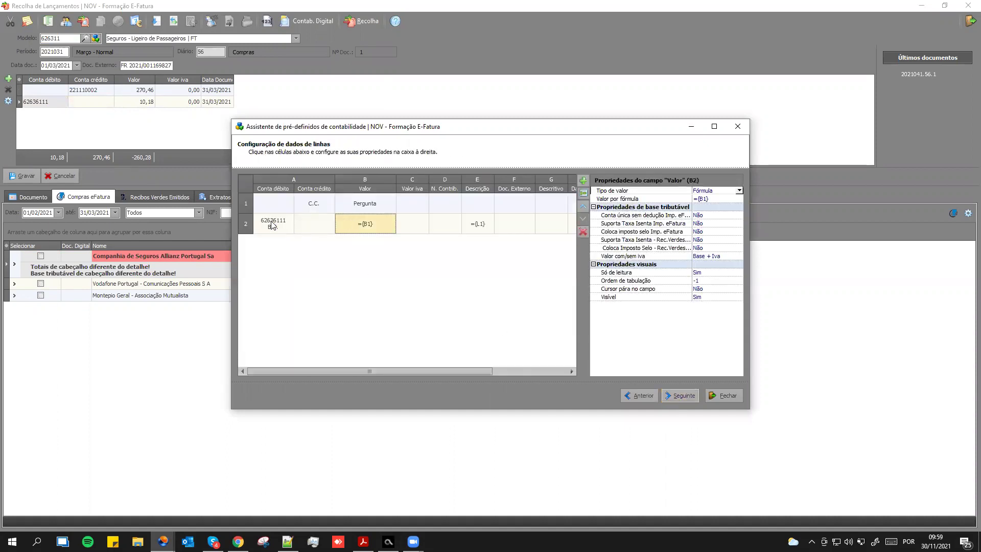
click(272, 225)
click(358, 226)
click(737, 217)
click(739, 216)
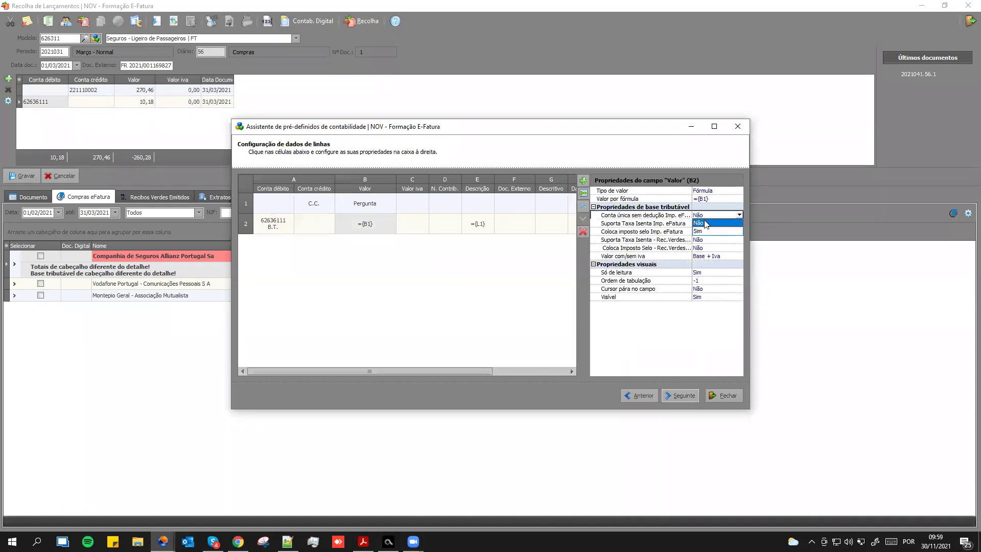
click(704, 233)
Save the altered pre-defined past its preview for company NOV, Formação E-Fatura.
click(680, 395)
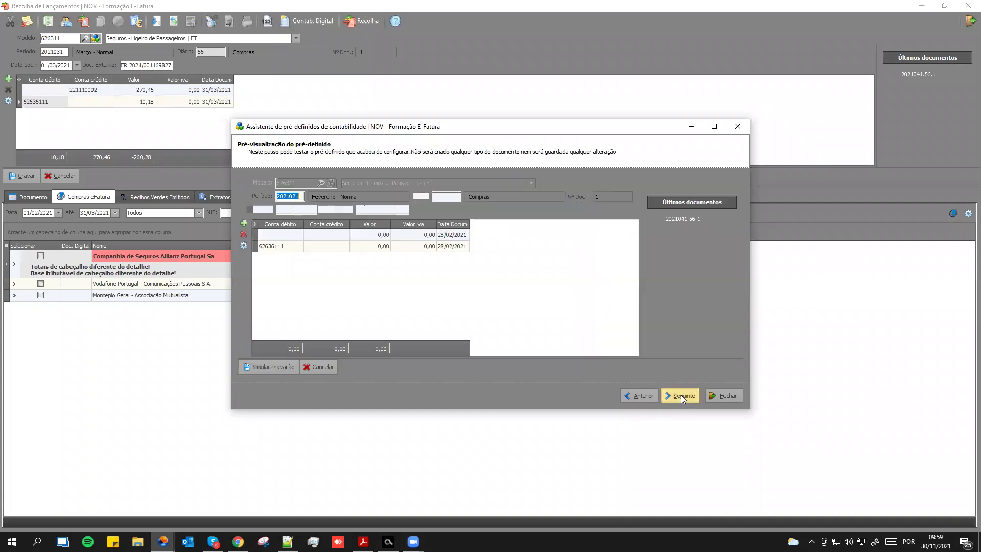
click(680, 395)
click(680, 396)
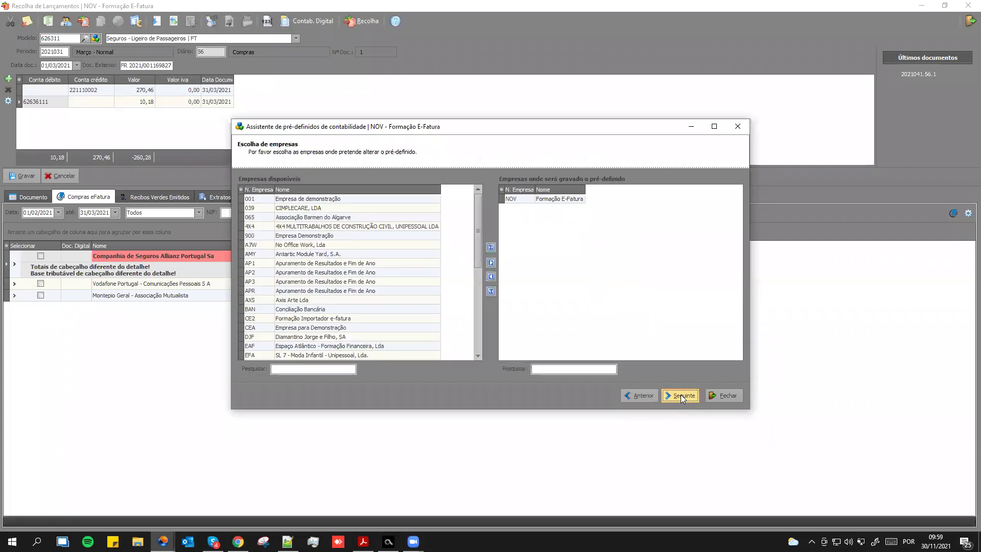
Search the e-Fatura purchases again, reload the Allianz invoice, and check its line 1 value.
click(291, 213)
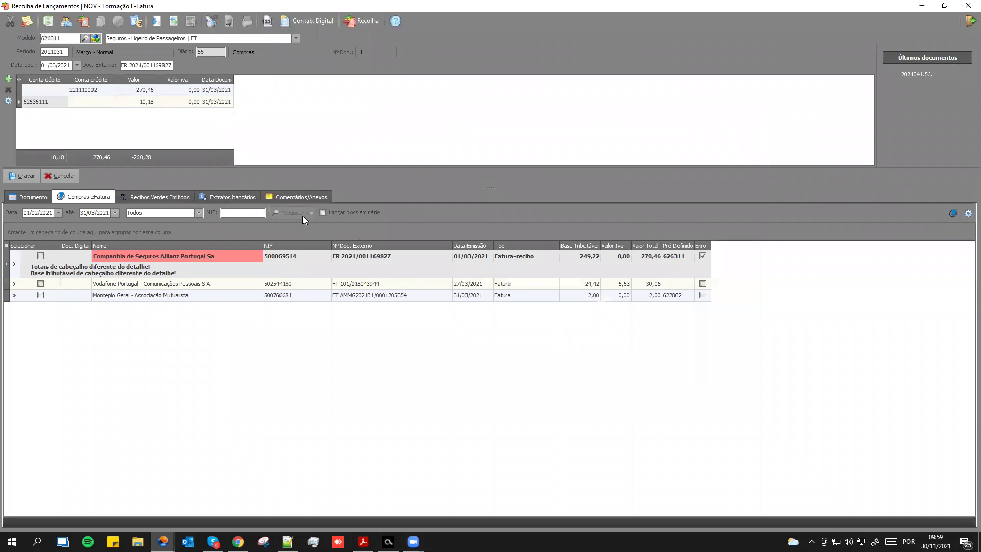
double_click(199, 255)
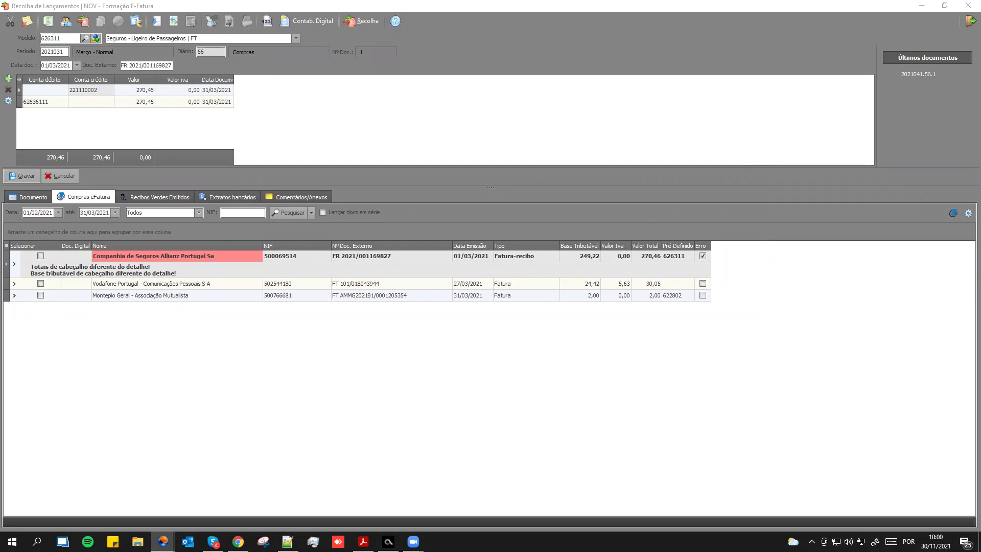
click(143, 91)
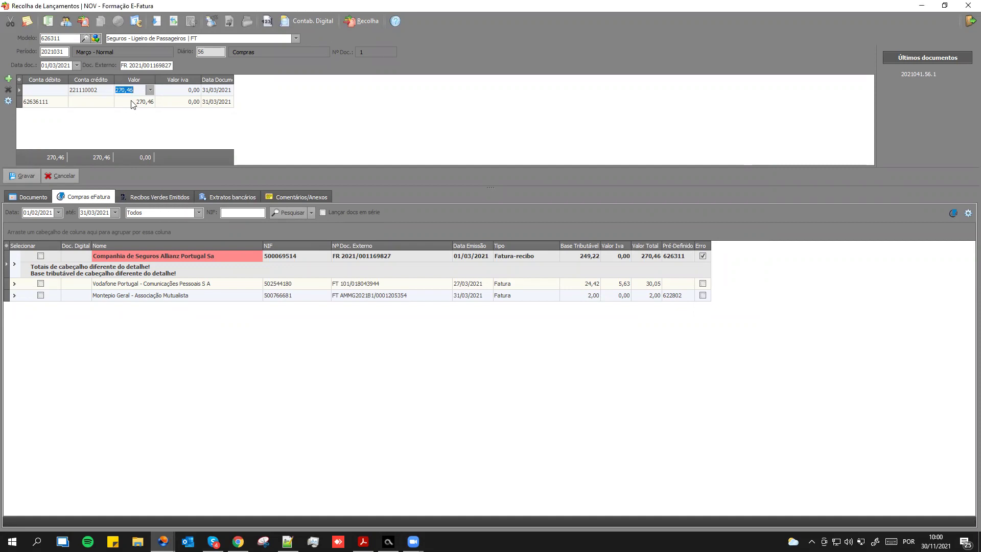
Save the entry for the Companhia de Seguros Allianz Portugal invoice.
click(132, 104)
click(14, 177)
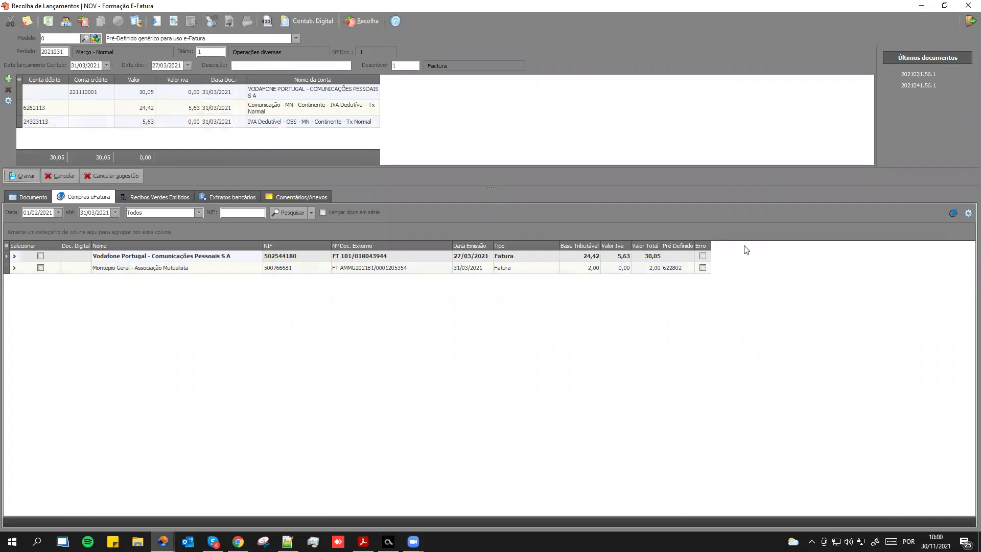
Load the Montepio Geral invoice dated 31/03/2021 and examine its entry lines and the available document actions.
click(156, 269)
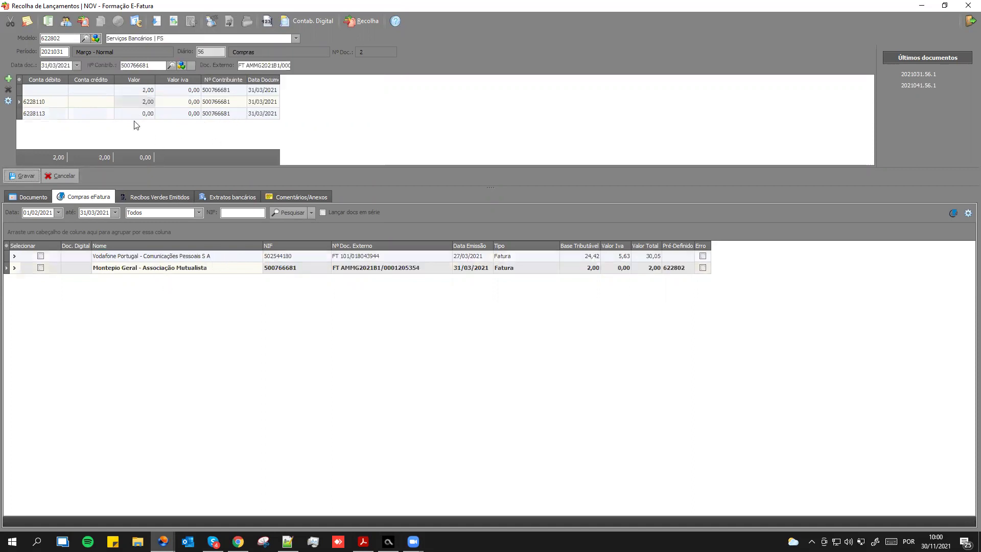
click(91, 90)
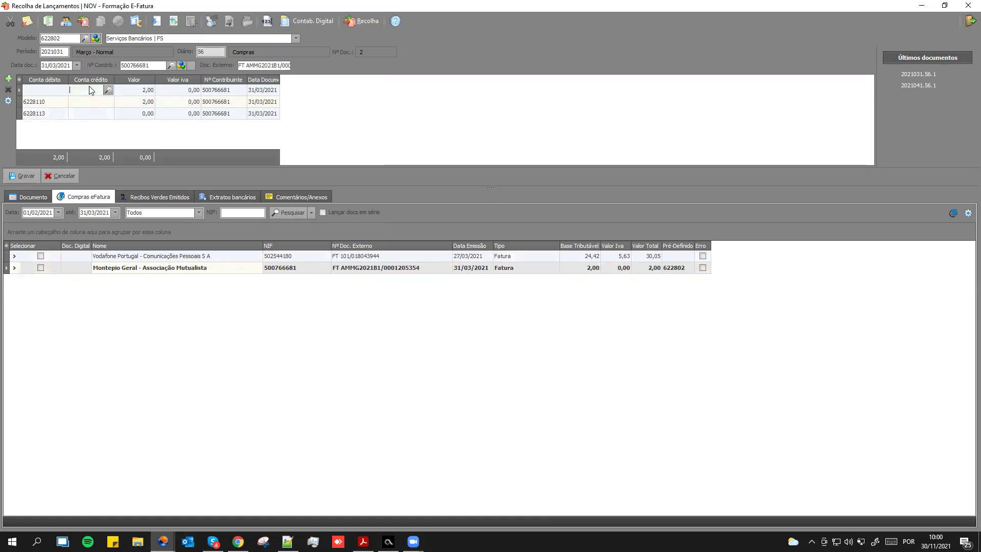
right_click(540, 269)
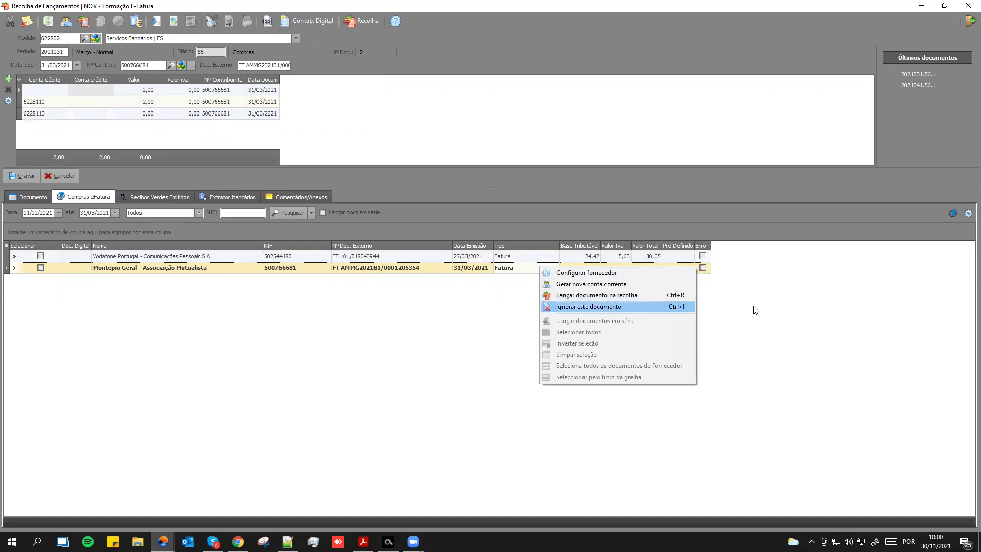
Open Conciliação e-fatura and search the documents from 01/01/2021 to 31/01/2021.
click(896, 272)
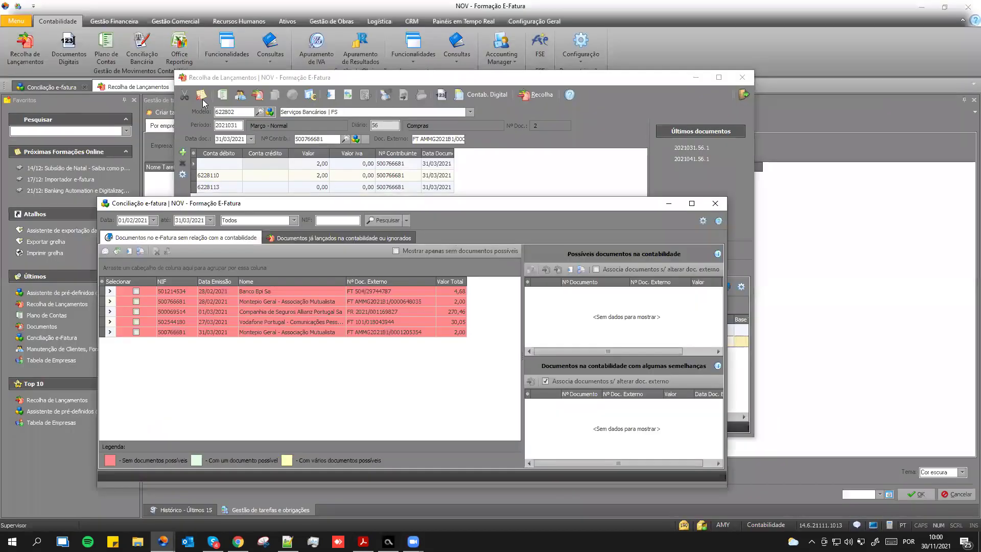
drag(147, 222, 126, 221)
text(01/2021)
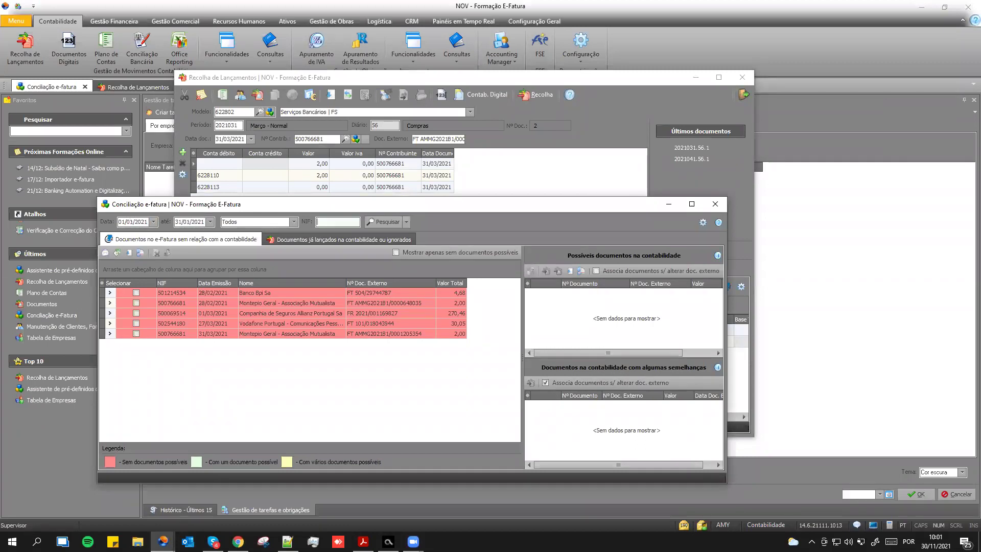
key(Return)
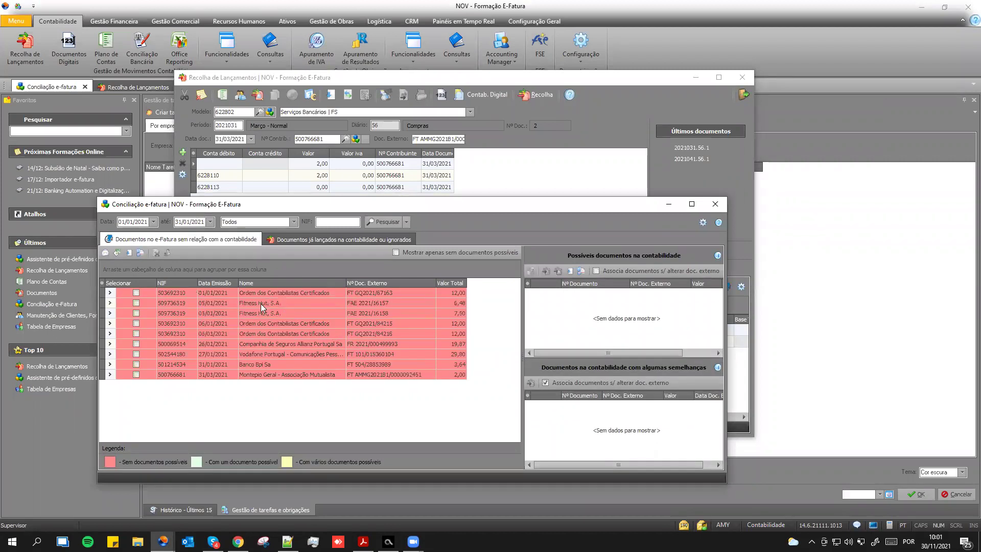
Set all documents from supplier Fitness Hut, S.A. to be always ignored, and close the e-Fatura reconciliation.
right_click(260, 303)
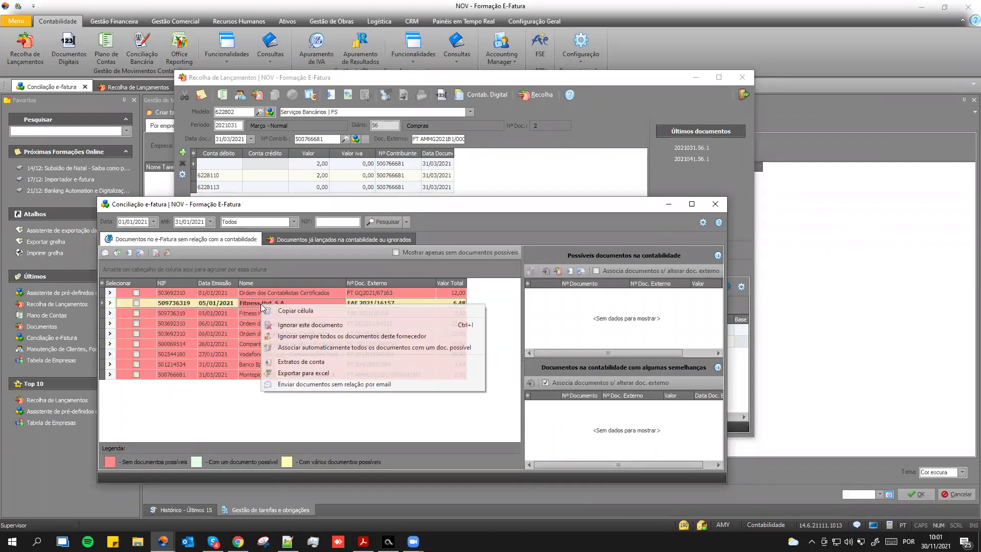
click(296, 337)
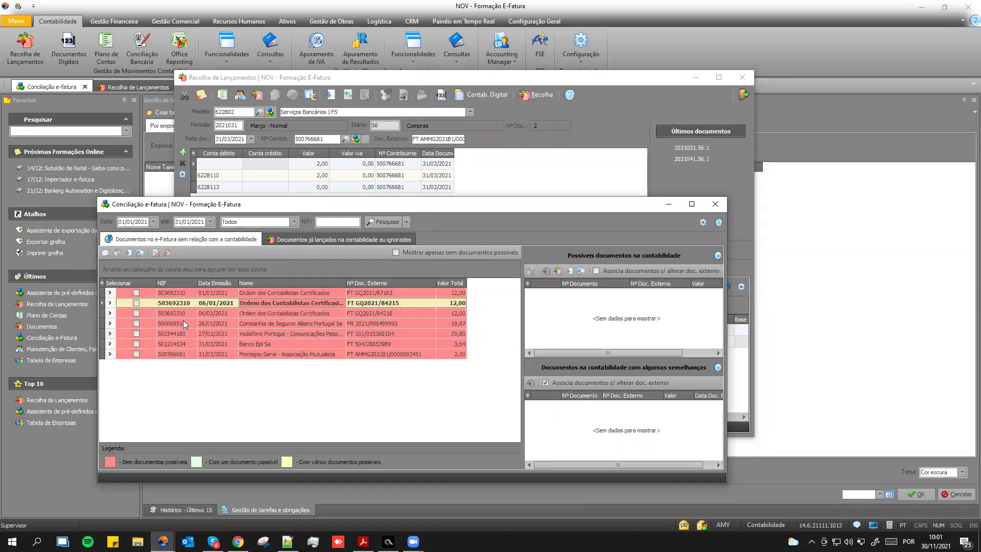
click(206, 241)
click(715, 204)
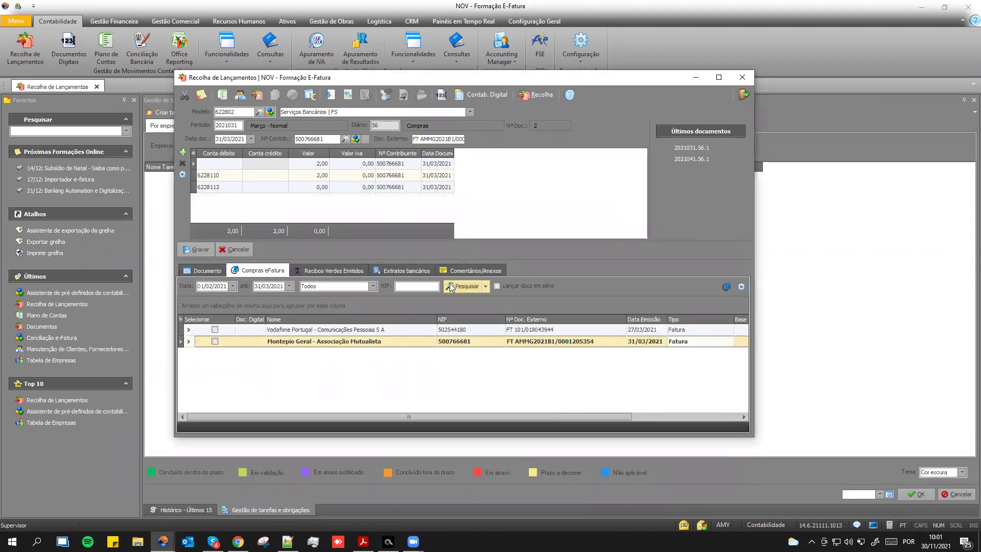
Search the e-Fatura purchases in Recolha de Lançamentos from 01/01/2021 to 31/01/2021.
drag(206, 287, 229, 287)
text(0)
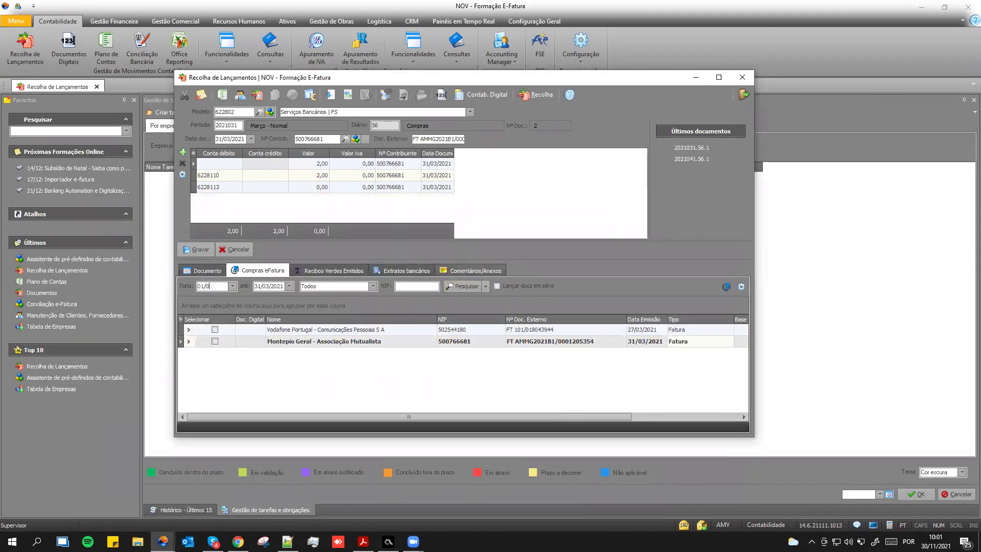
text(1/42021)
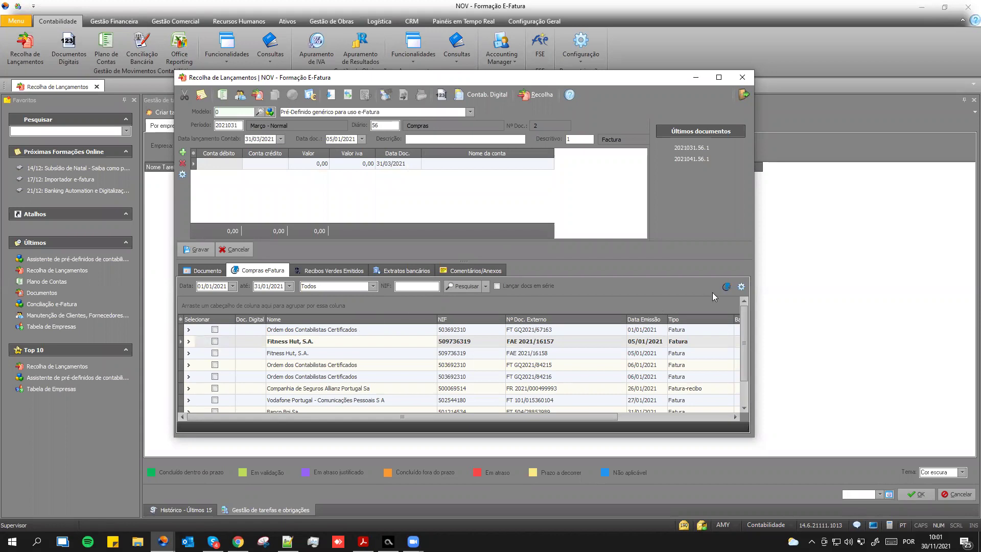
Turn off showing documents of suppliers ignored in reconciliation, save the default e-Fatura configuration, and refresh the purchases search.
click(740, 287)
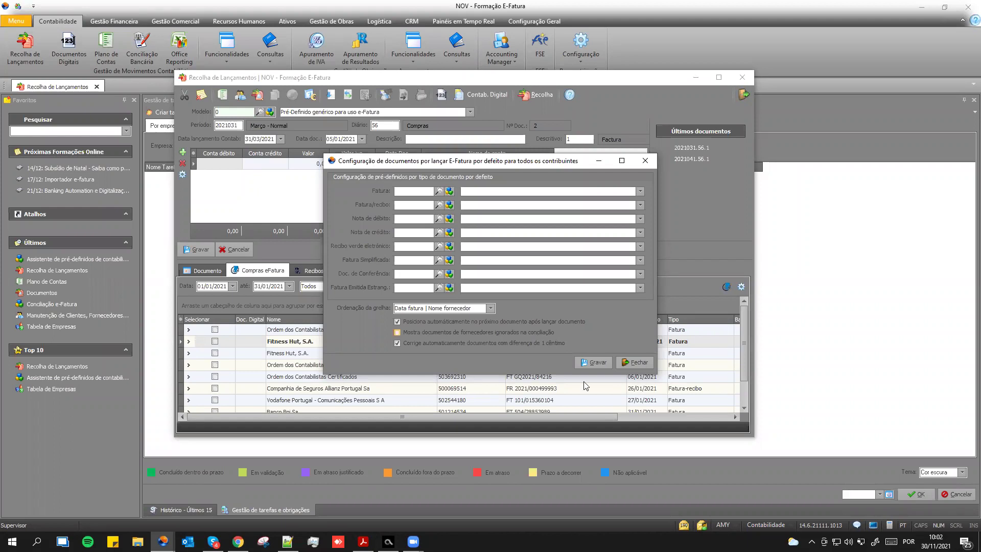
click(598, 367)
click(557, 293)
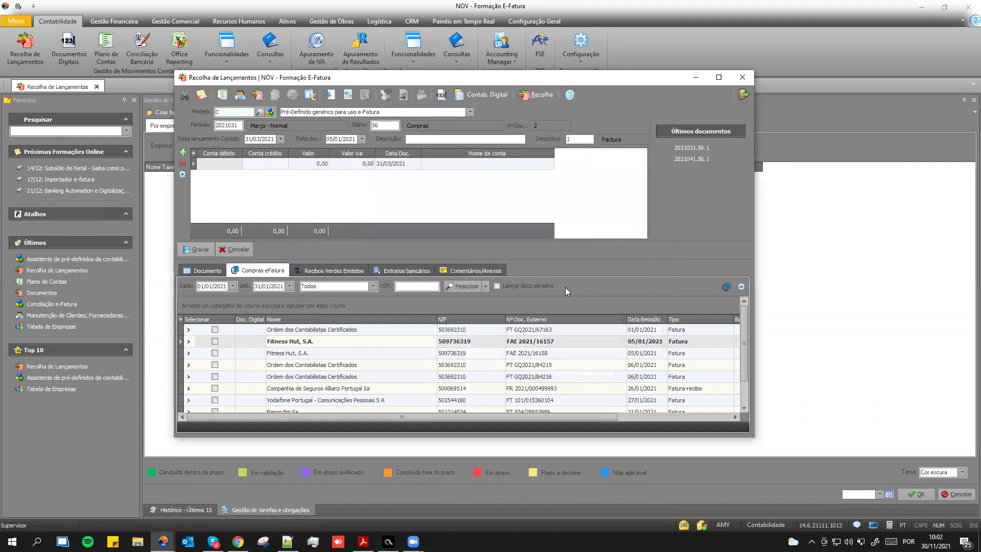
click(460, 285)
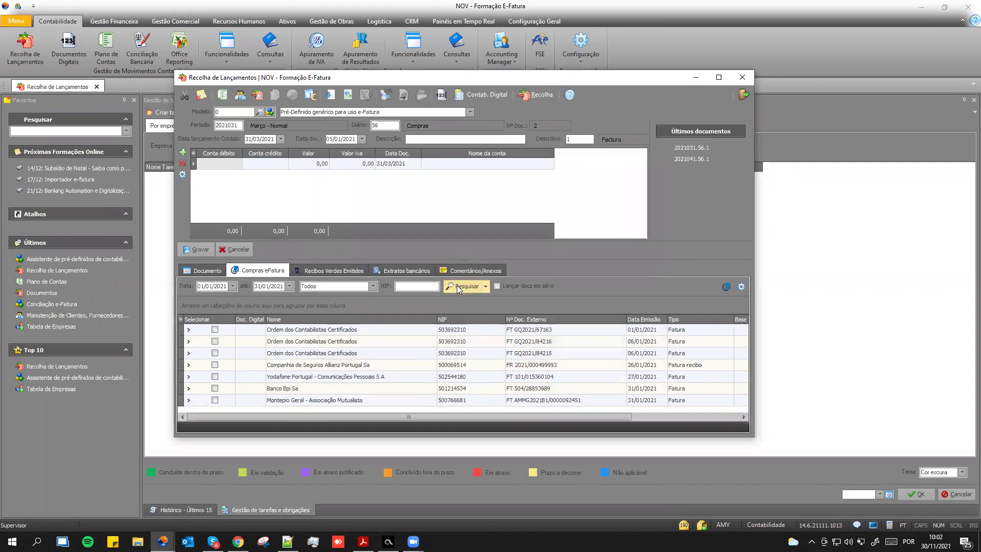
Enlarge the purchases view and examine the default pre-defined settings per document type for all taxpayers.
scroll(447, 419, right, 1)
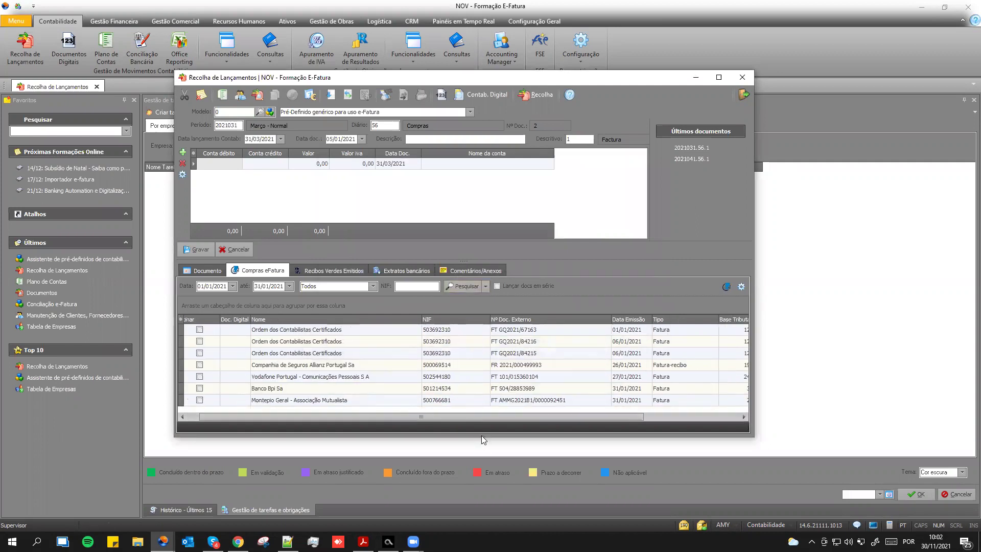
drag(481, 436, 487, 482)
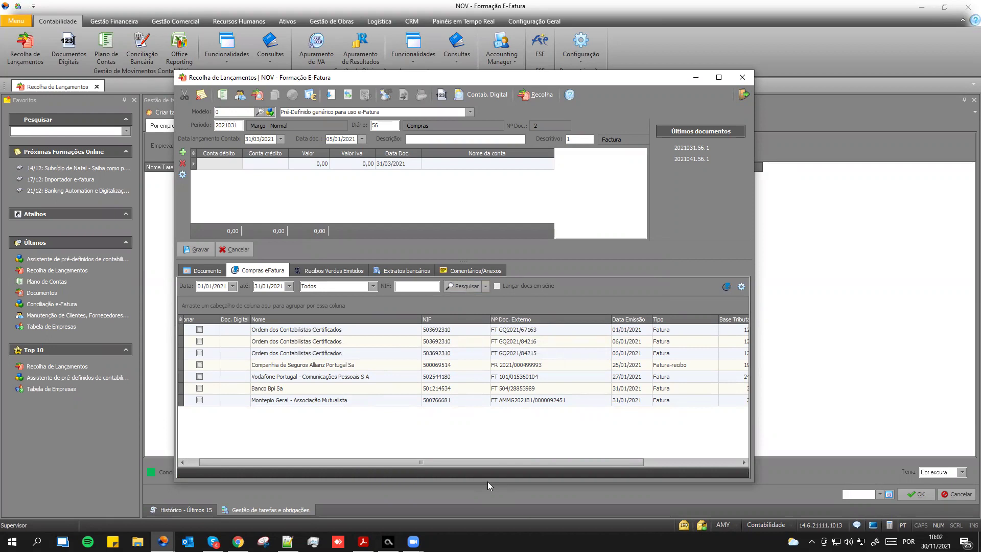
click(740, 288)
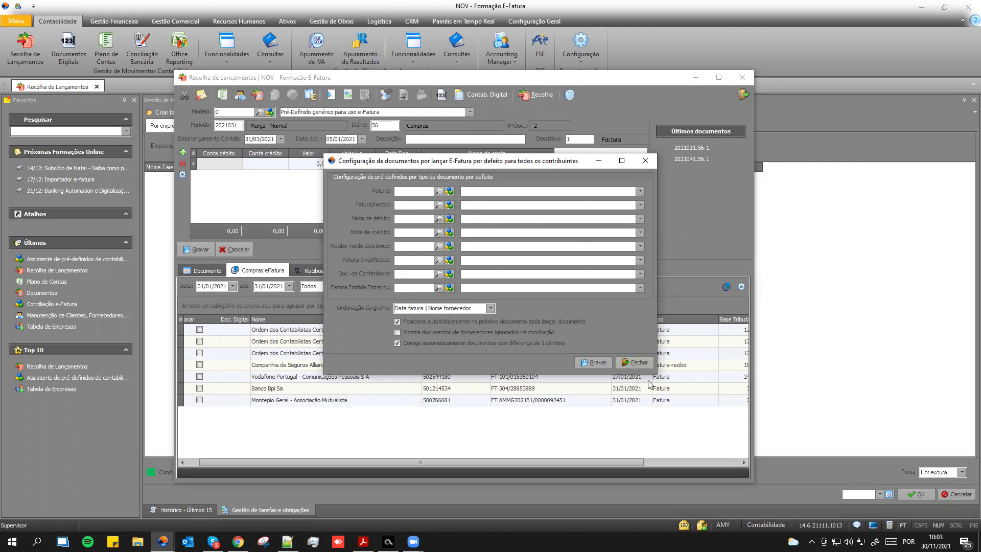
click(633, 364)
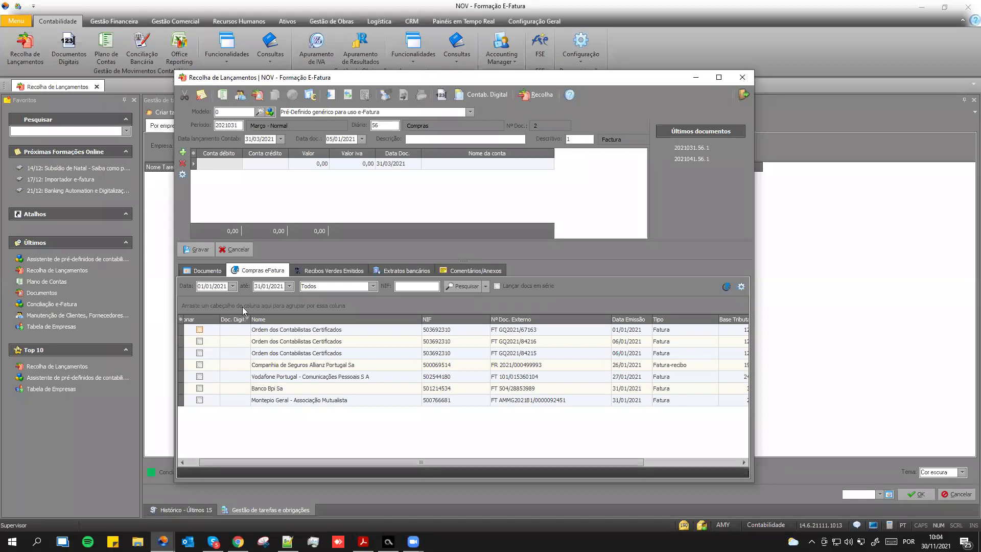
Switch the active company to CEA, Empresa para Demonstração.
click(17, 7)
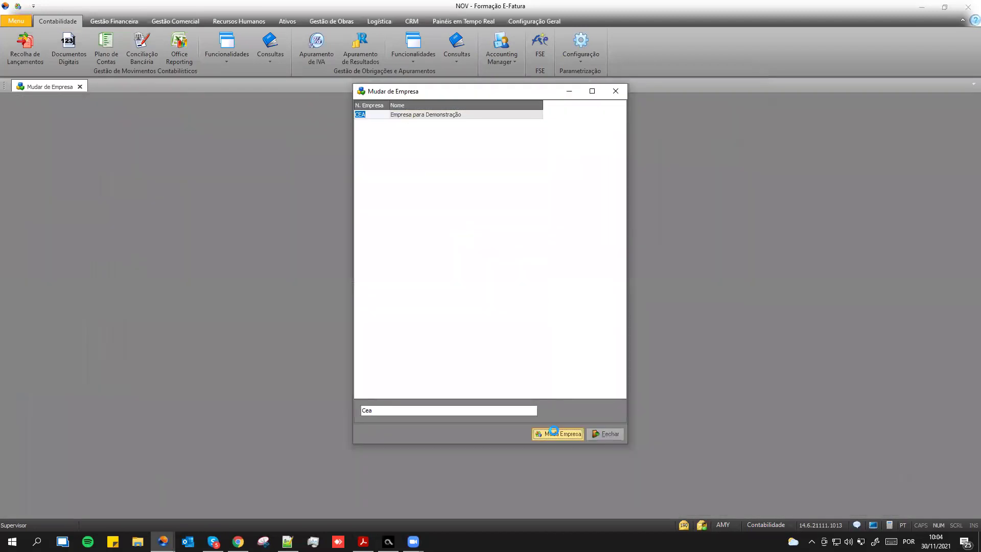
click(553, 432)
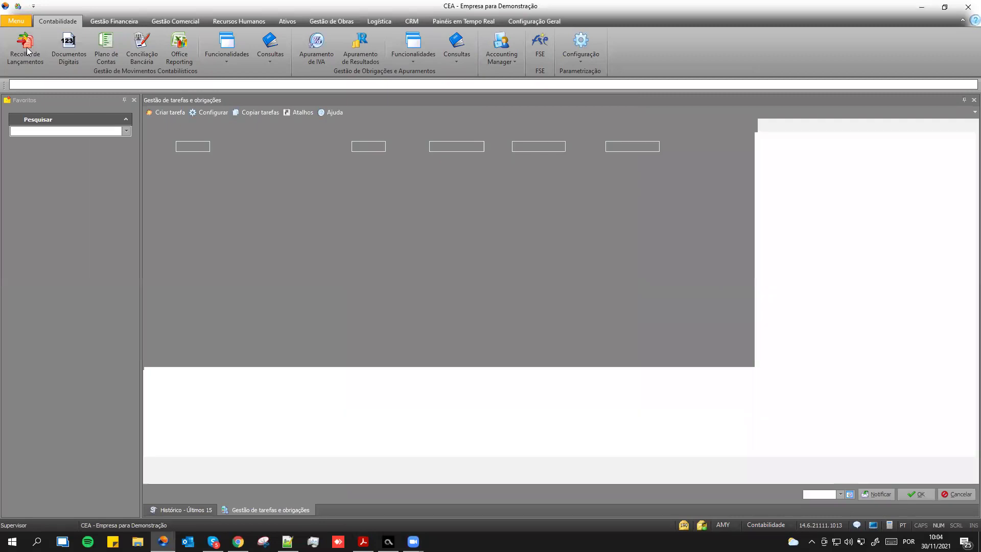
Open Recolha de Lançamentos maximised and search the e-Fatura purchases from 01/09/2021 to 30/09/2021.
click(26, 47)
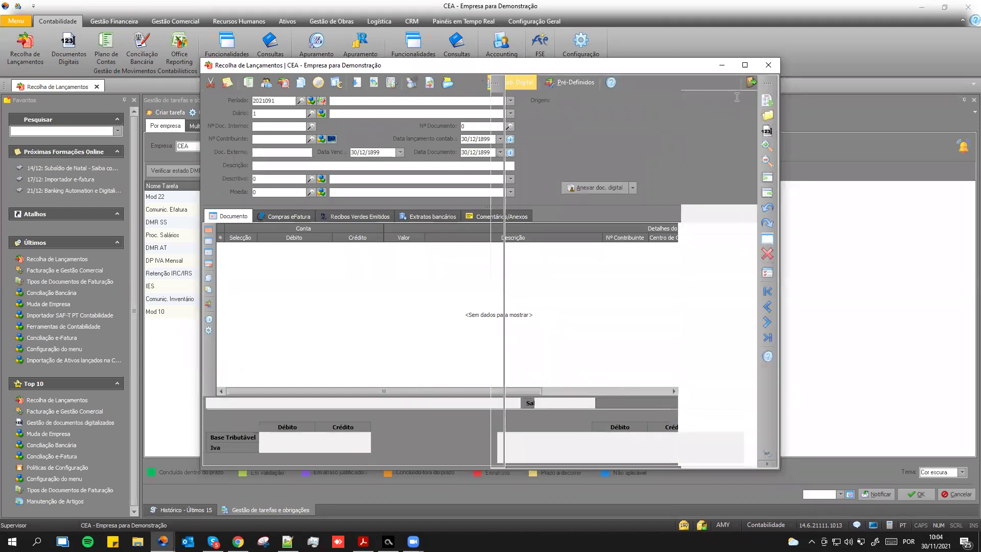
click(745, 64)
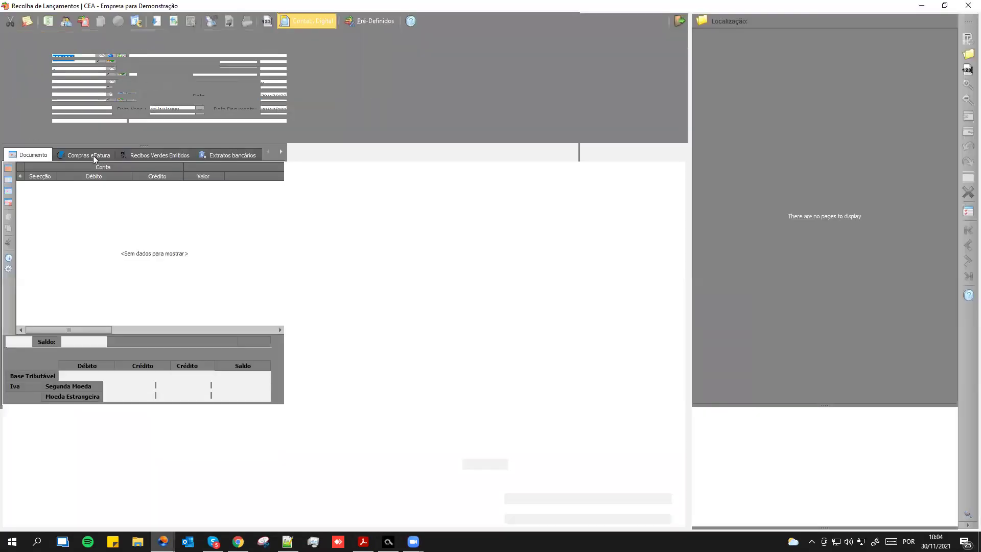
click(86, 158)
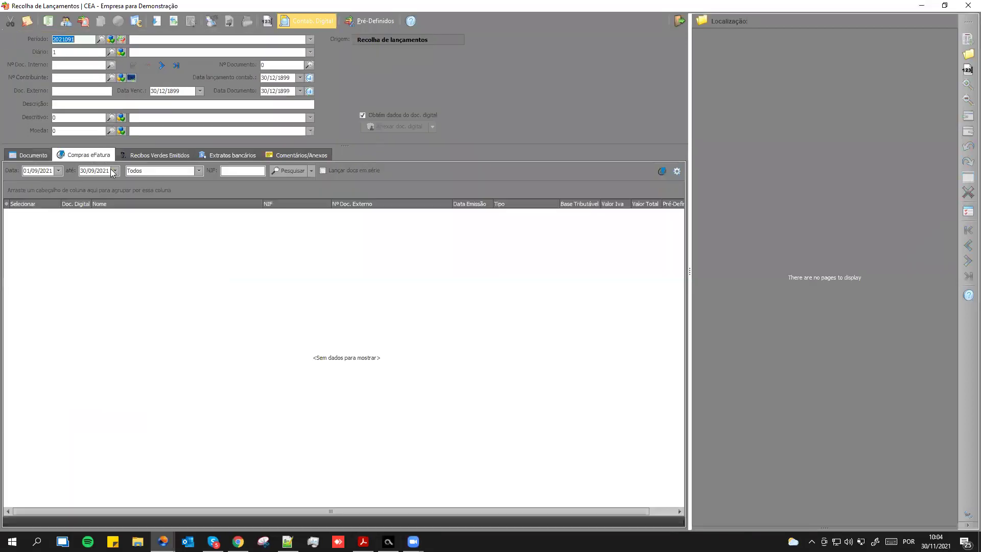
click(292, 171)
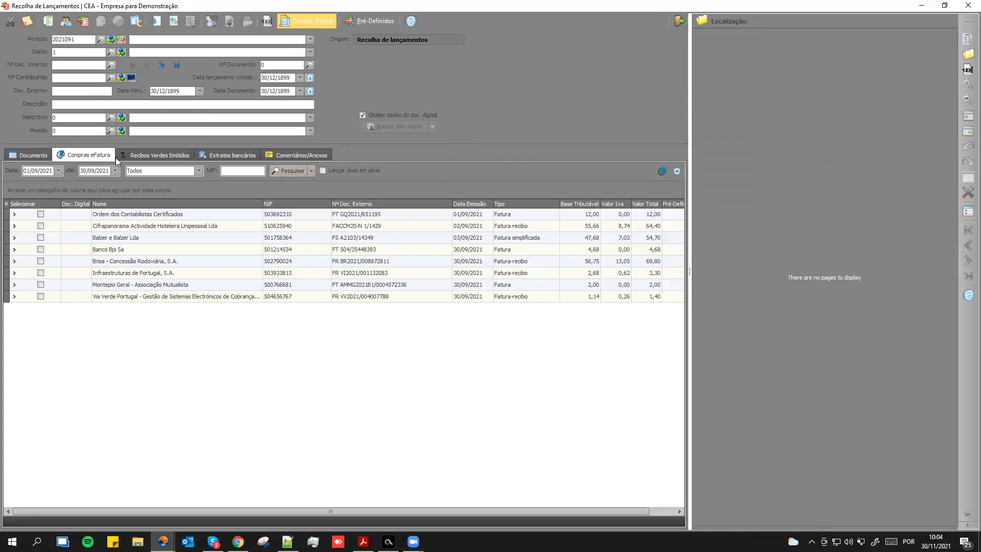
Set the purchases start date to 01/08/2021 and search the August documents.
click(57, 171)
click(57, 171)
click(55, 171)
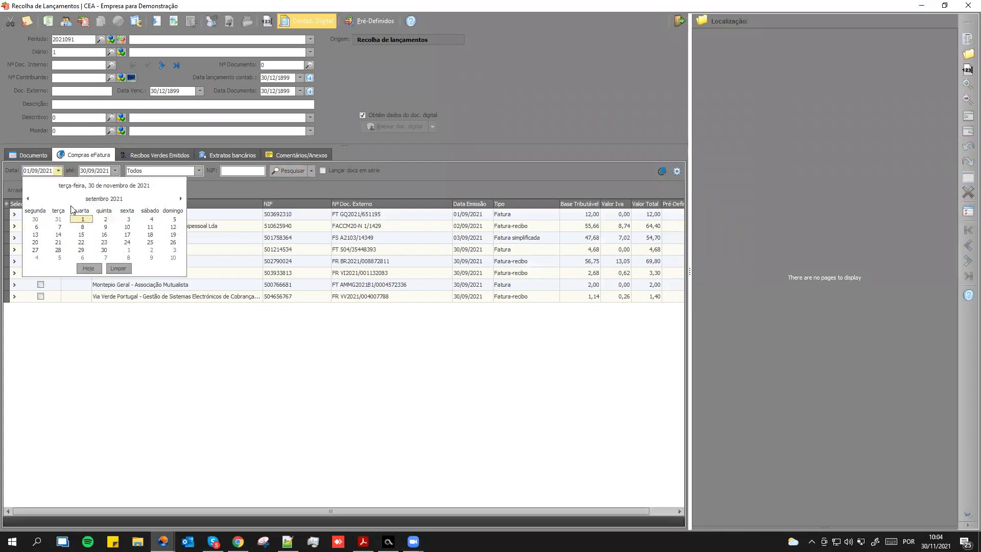
click(27, 199)
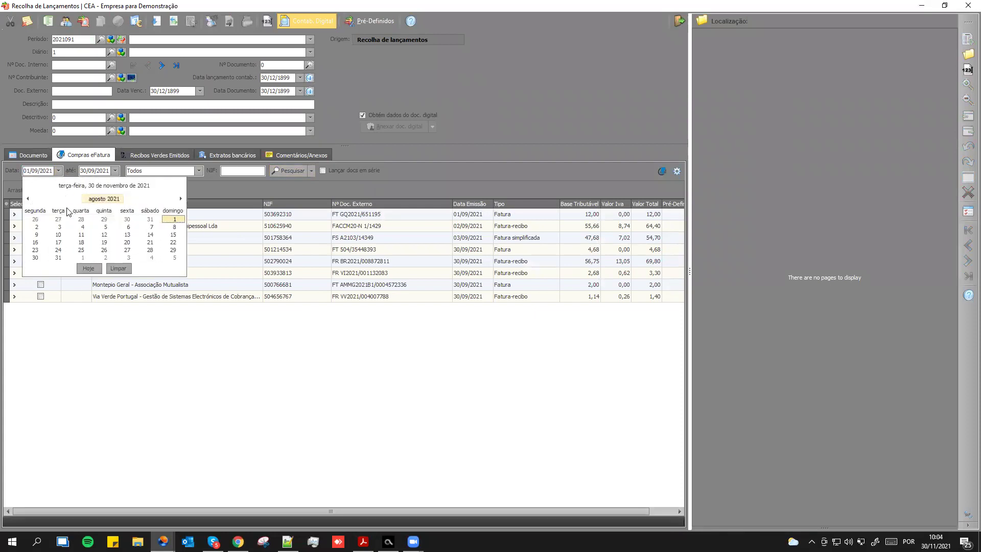
click(174, 219)
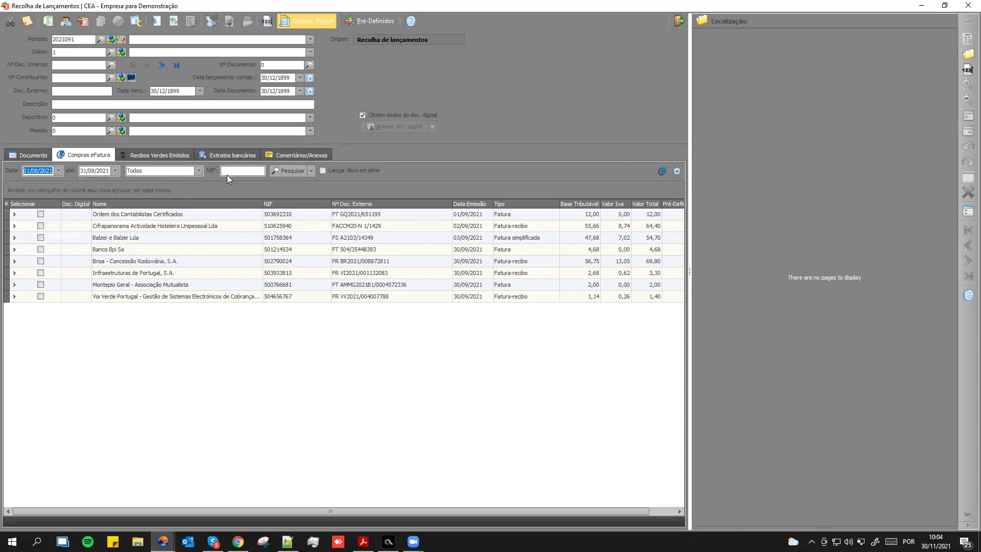
click(288, 172)
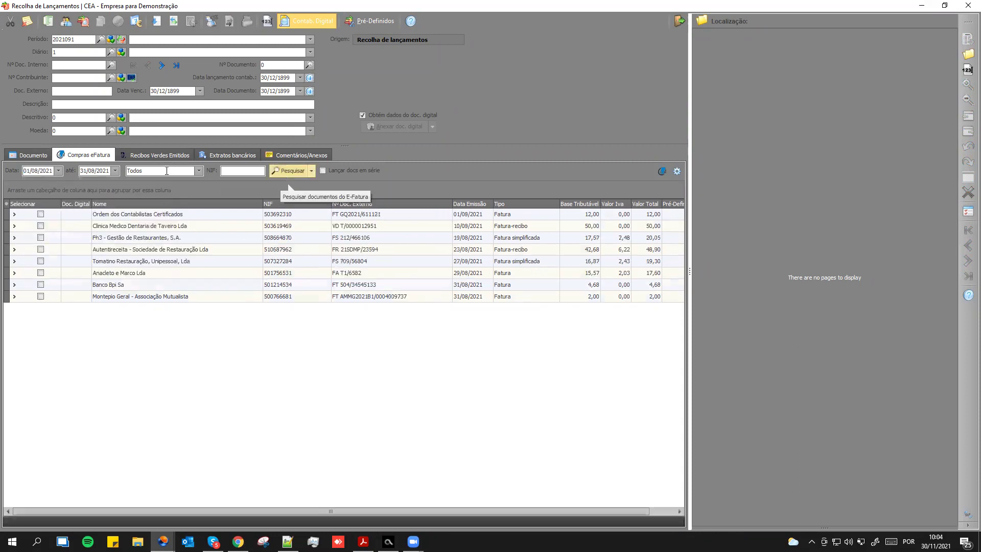
Extend the purchases end date to 31/10/2021 and search the e-Fatura documents again.
click(116, 172)
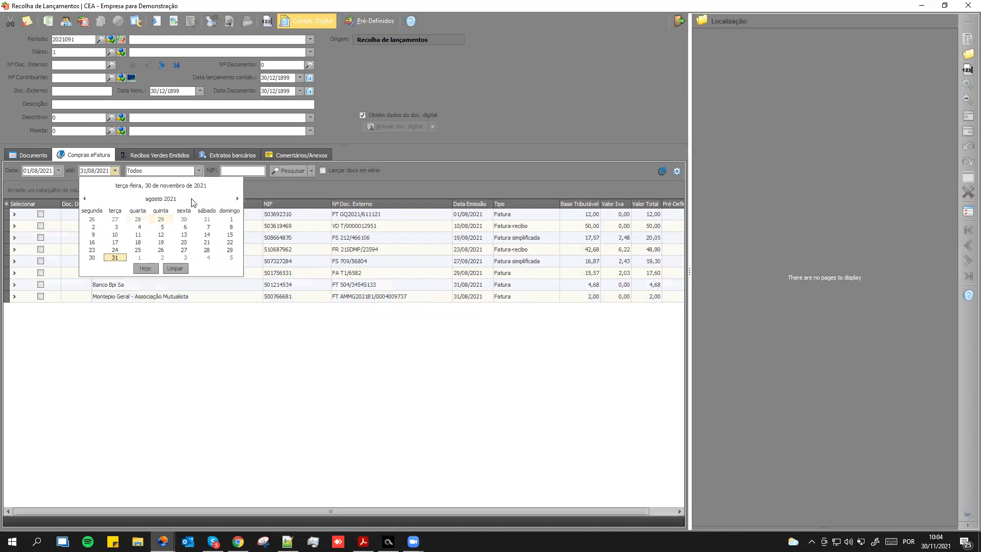
click(238, 199)
click(237, 199)
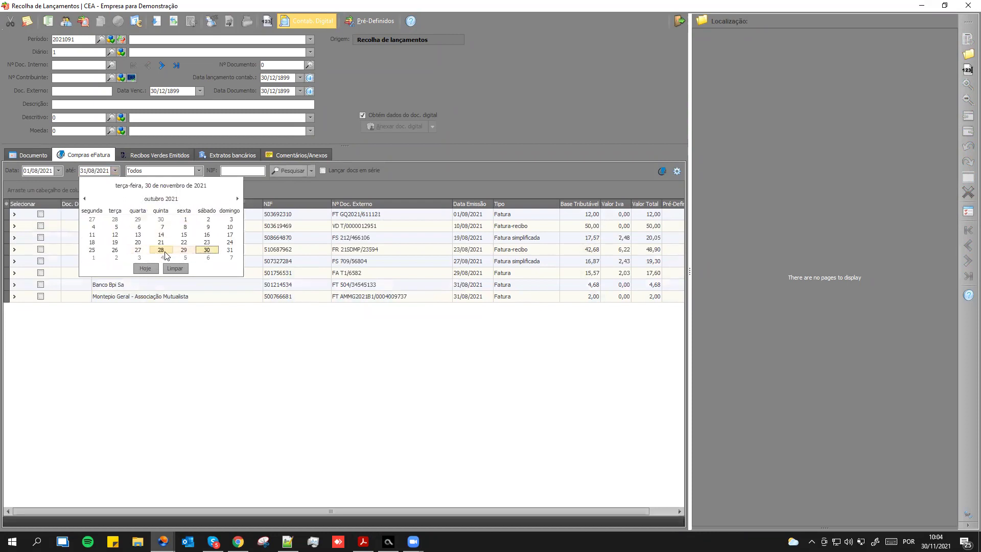
click(230, 242)
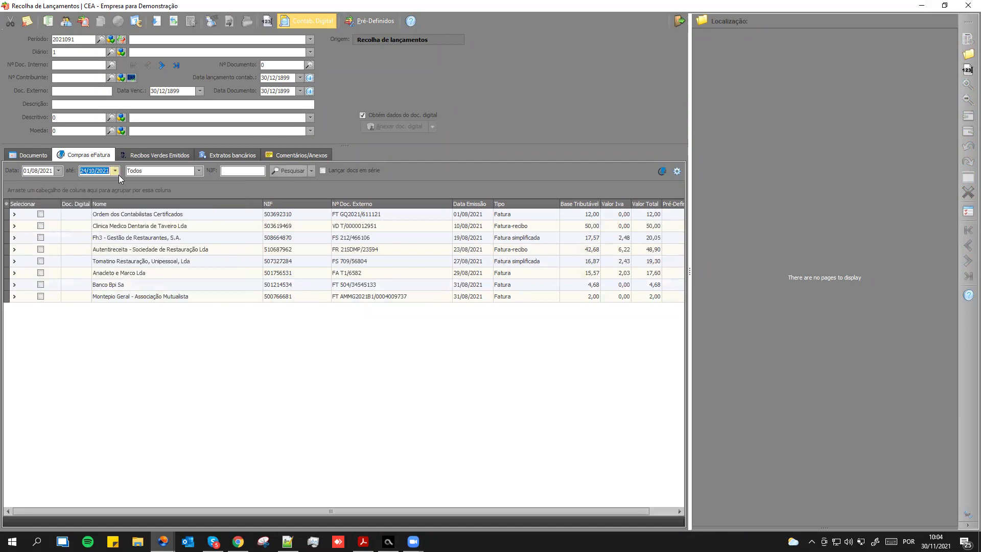
key(Tab)
key(Tab)
text(1)
click(115, 171)
click(230, 252)
click(284, 170)
scroll(305, 290, down, 3)
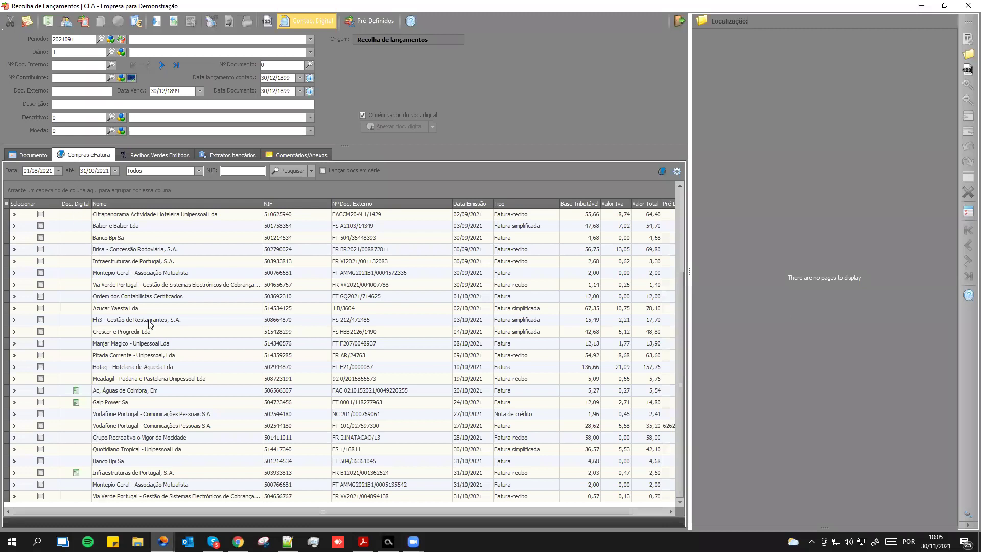
Load the Infraestruturas de Portugal invoice-receipt dated 31/10/2021 with its associated digital document, dismissing the date error.
scroll(191, 309, up, 1)
scroll(194, 314, down, 3)
double_click(122, 473)
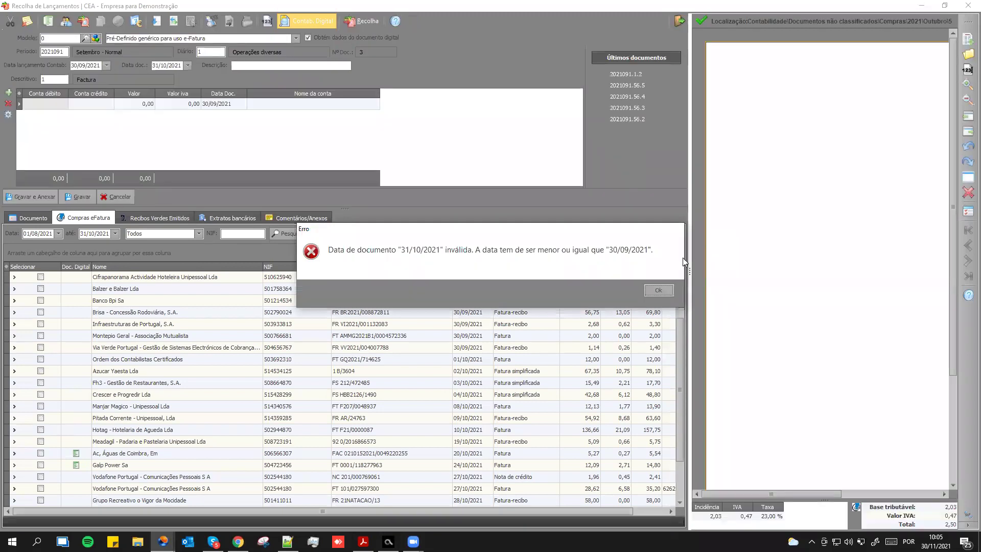
click(658, 289)
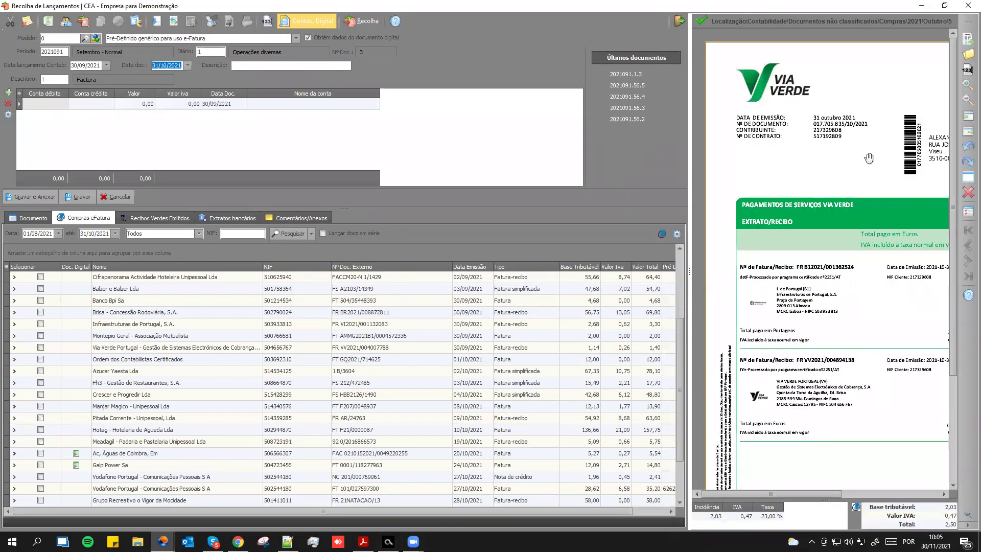
Examine the linked Via Verde document and the column options of the e-Fatura purchases grid, including Doc. Digital.
scroll(868, 157, down, 3)
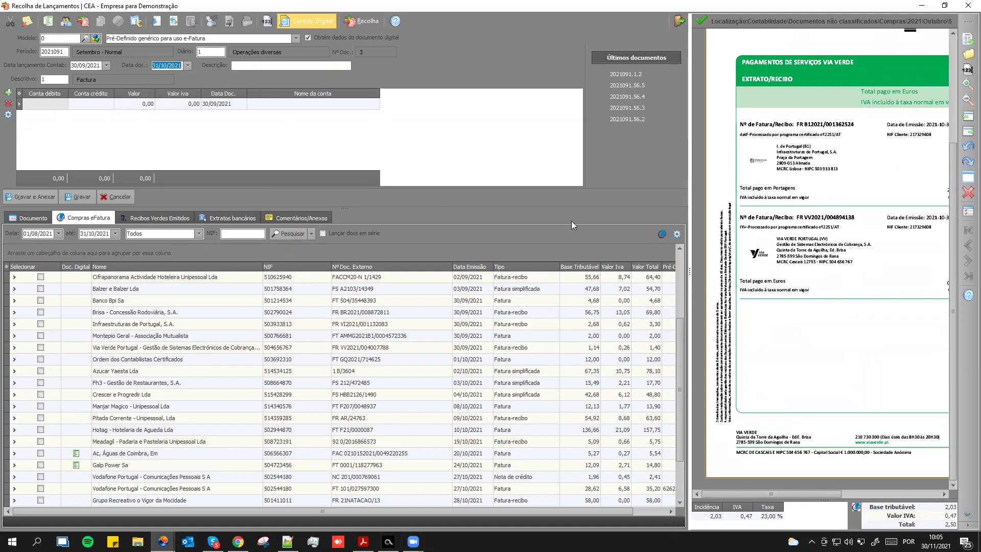
click(7, 267)
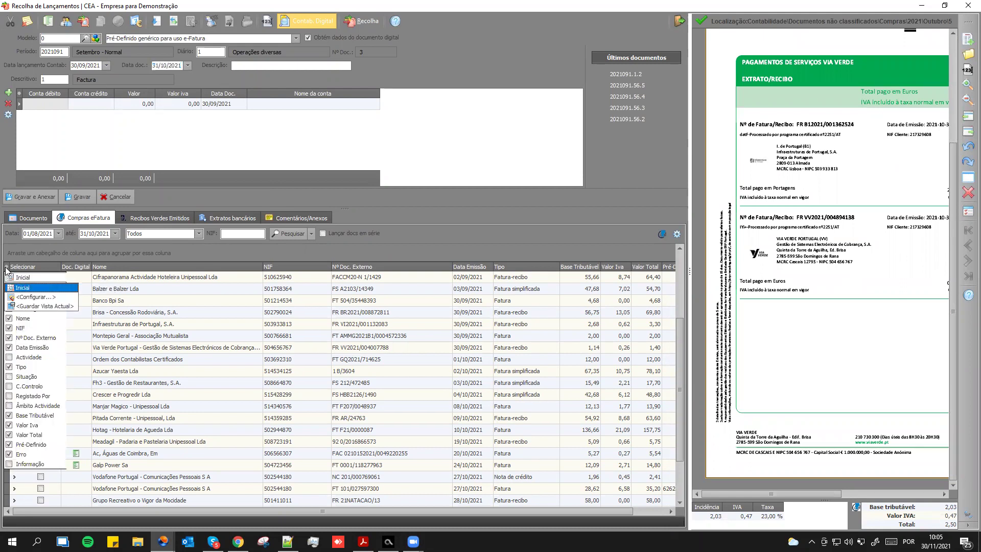
click(7, 268)
click(7, 268)
click(59, 345)
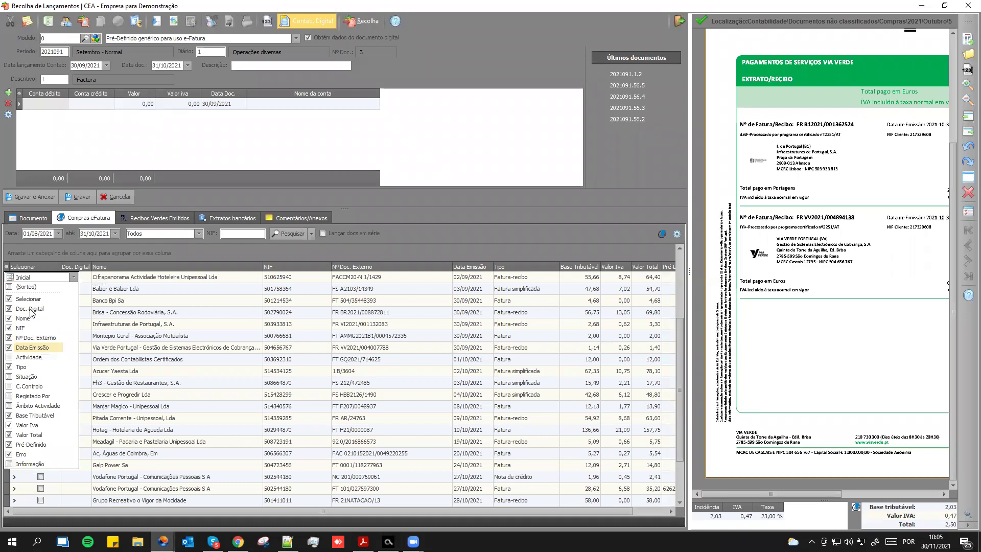
click(81, 305)
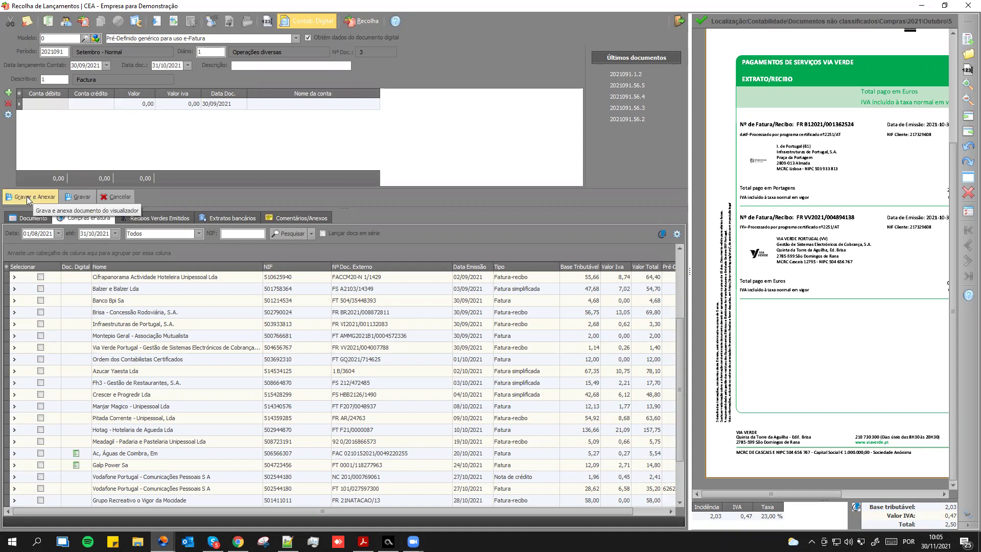
Close Recolha de Lançamentos and change to company NOV, Formação E-Fatura, dismissing the backup warning.
click(967, 7)
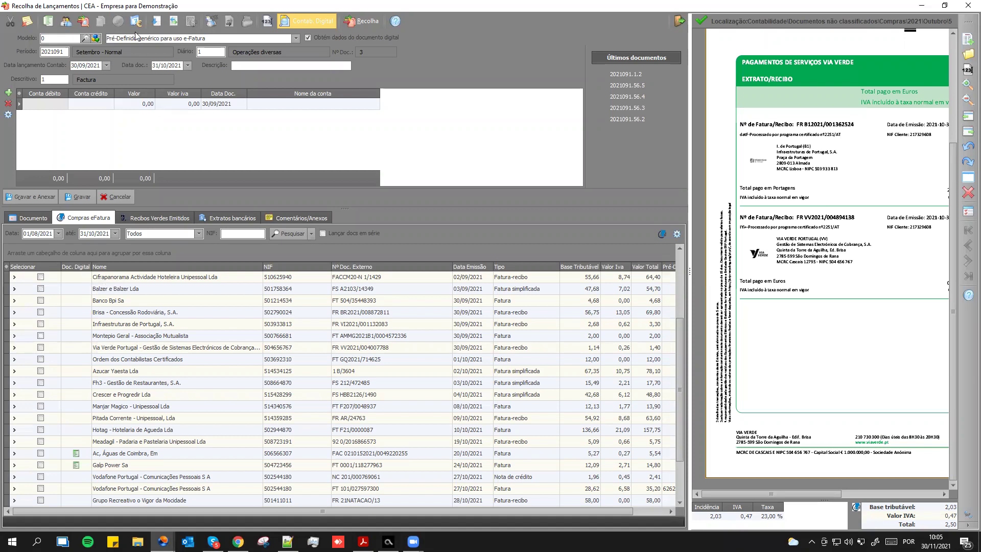
click(18, 6)
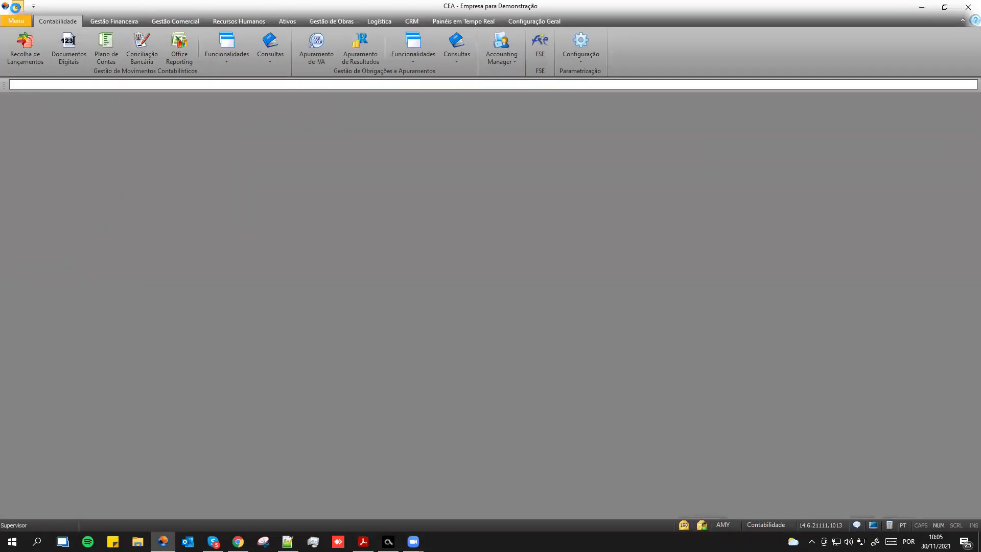
text(Nov)
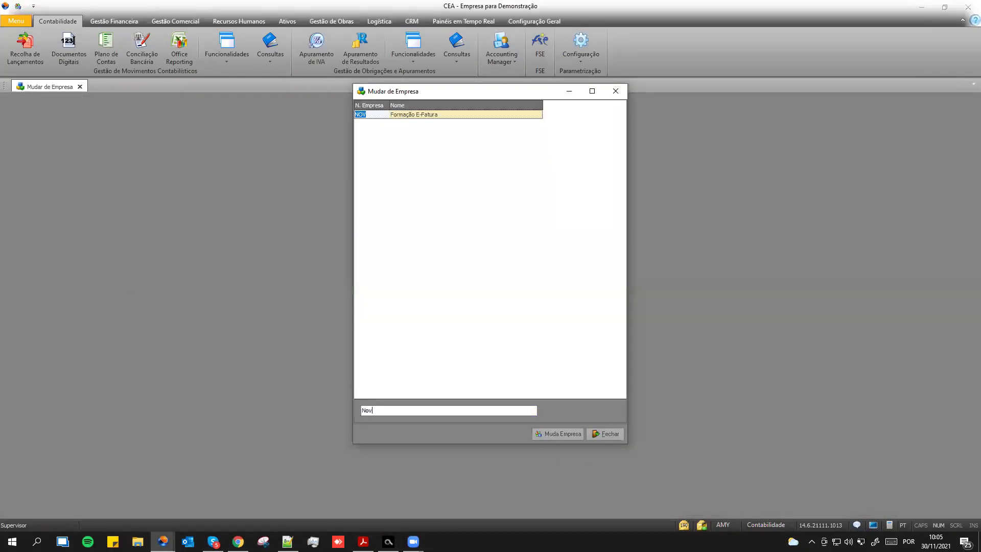
click(565, 433)
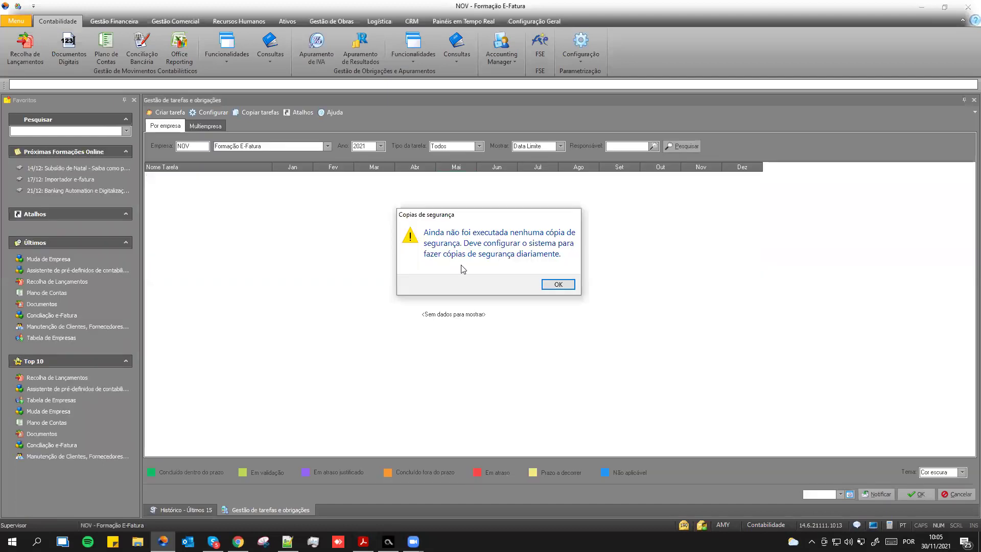
click(555, 284)
Open Conciliação e-Fatura, set the end date to 31/03/2021 and search the documents without a relation to accounting.
click(236, 53)
click(250, 75)
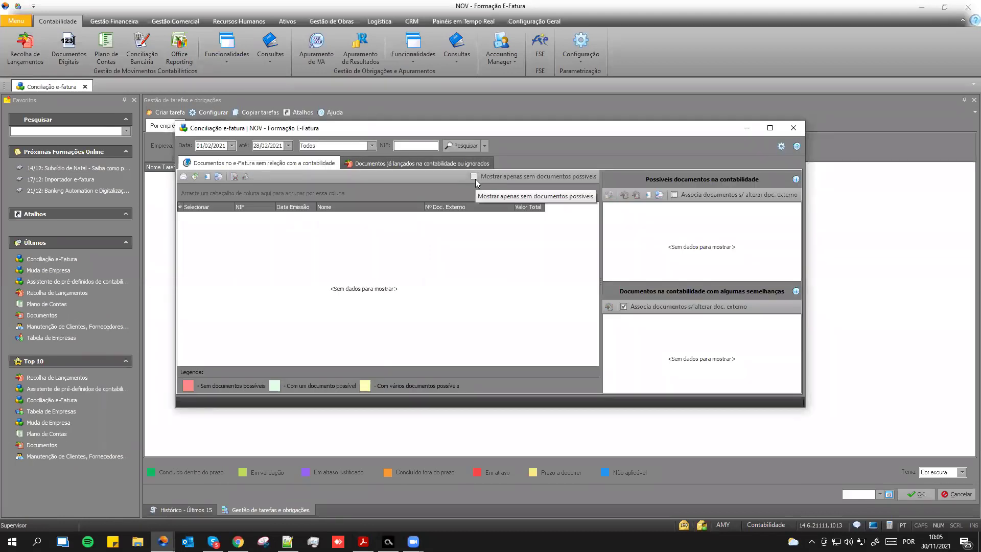
click(454, 145)
click(289, 149)
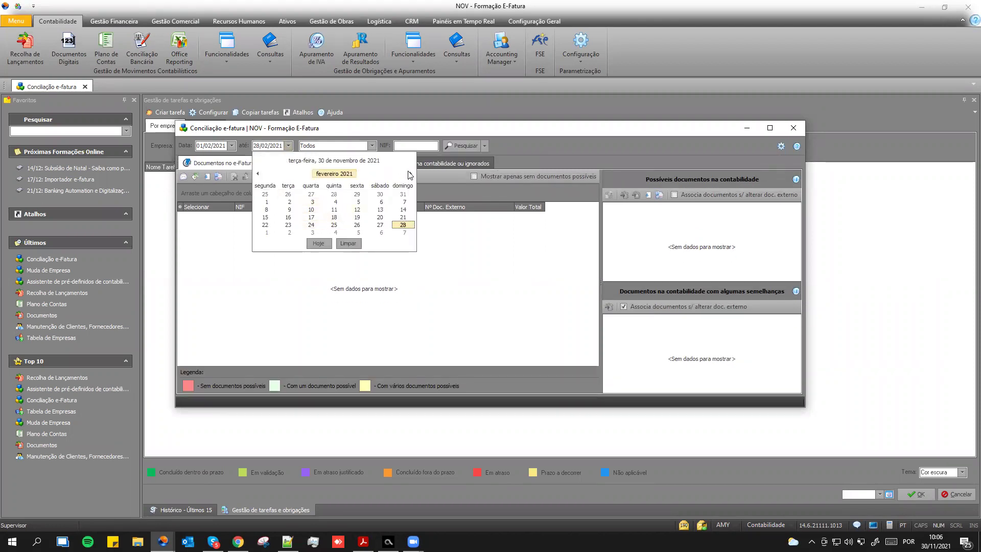
click(333, 174)
click(354, 190)
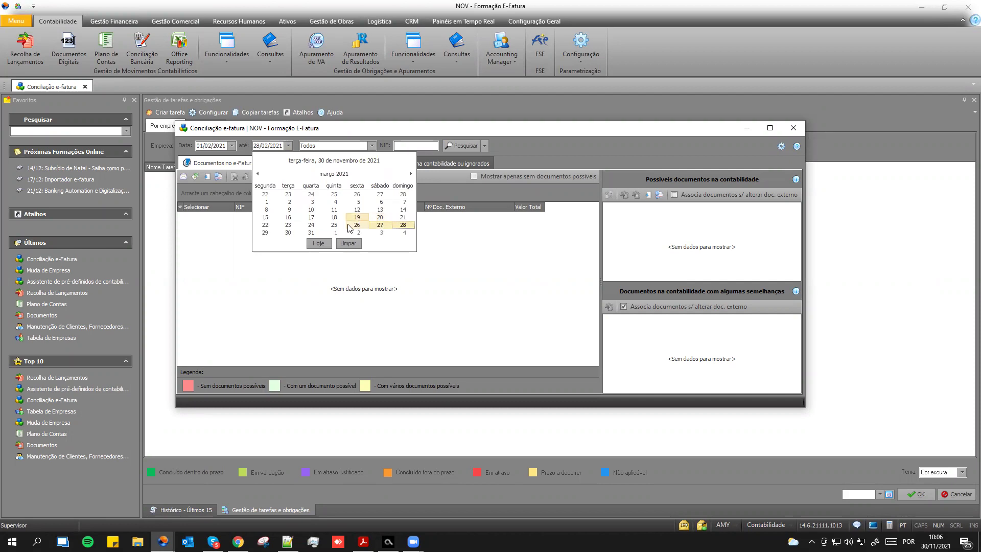
click(311, 233)
click(446, 150)
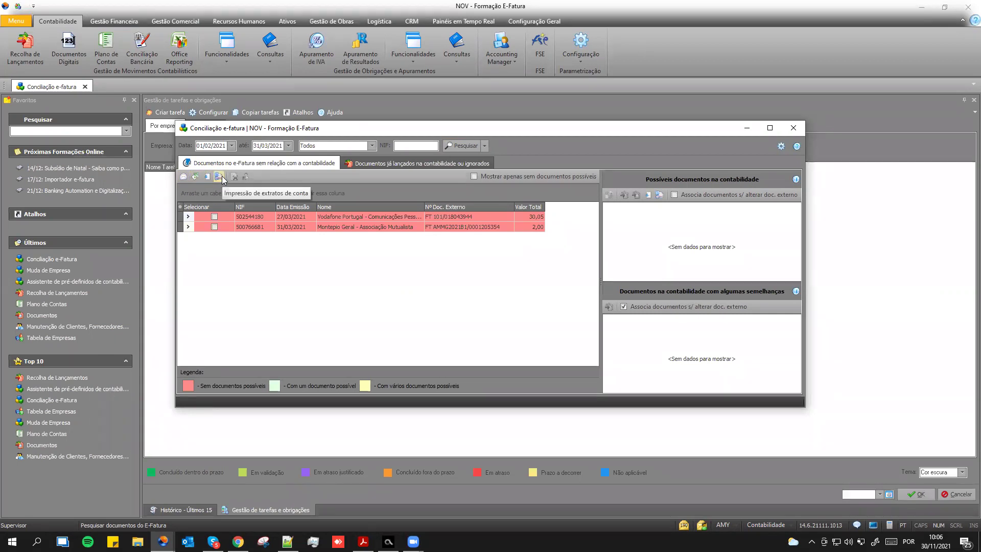
Open the e-mail draft for the missing invoices and view its sending configuration, closing the configuration without saving.
click(186, 178)
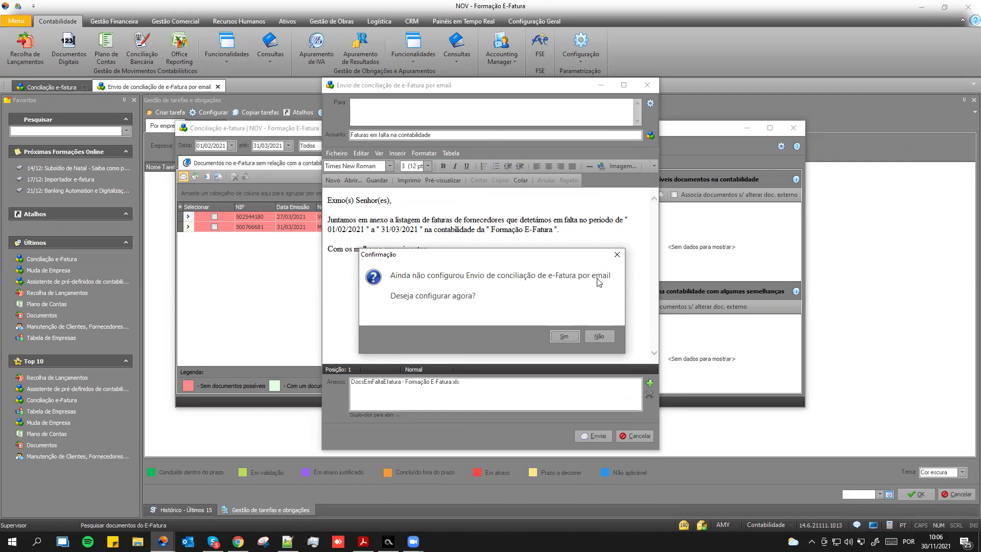
click(566, 337)
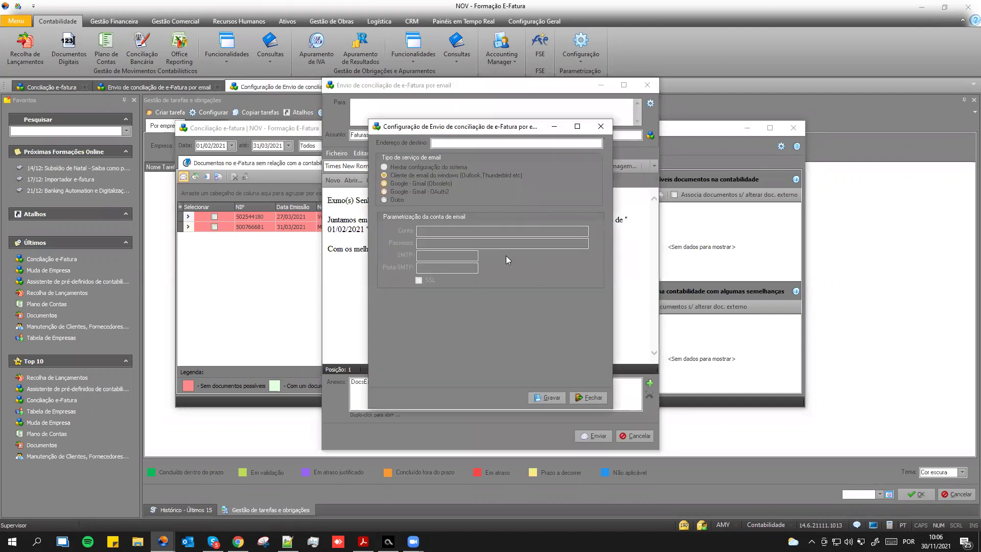
click(600, 127)
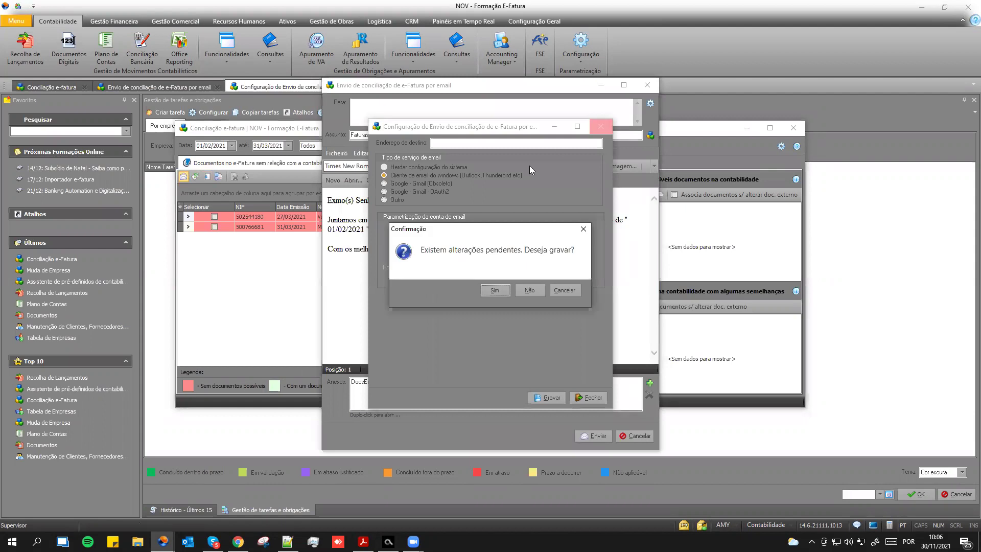
click(529, 291)
click(445, 265)
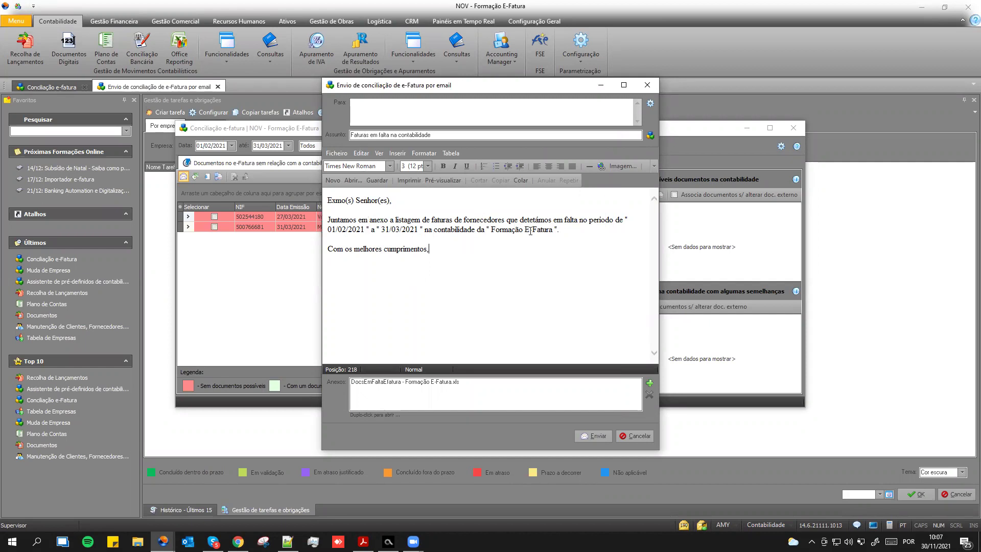
Open the attached DocsEmFaltaEfatura spreadsheet in Excel to examine the missing documents, and close the e-mail draft unsent.
double_click(429, 381)
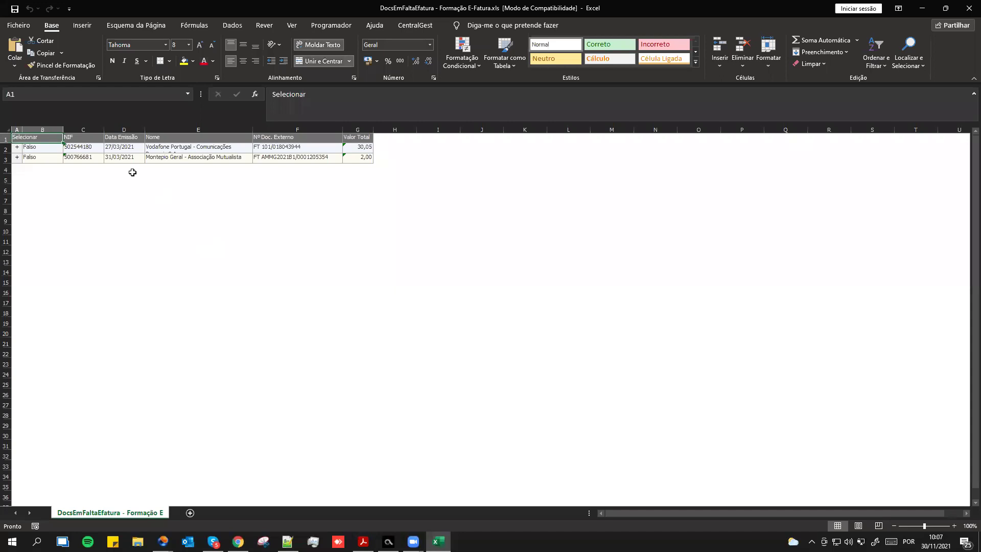
click(41, 147)
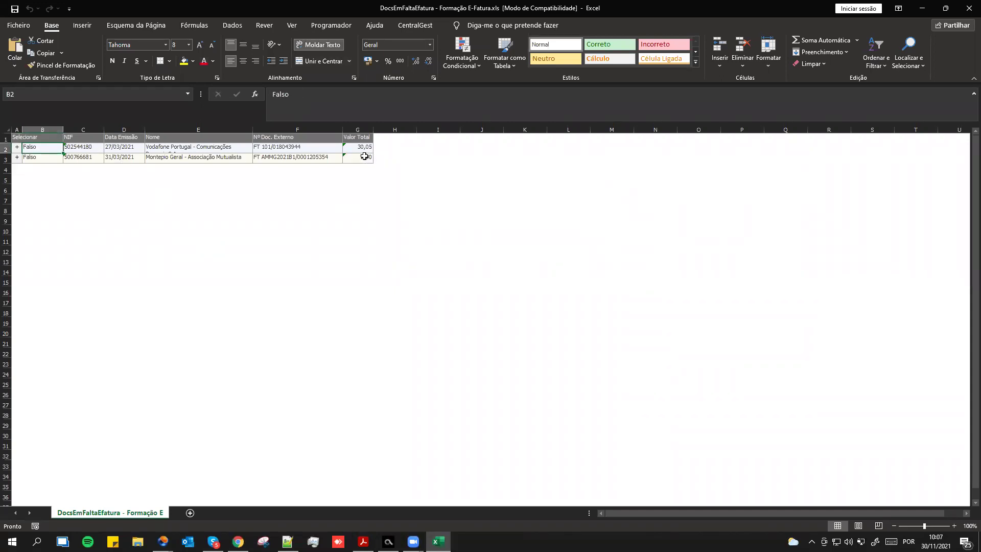
key(super+Down)
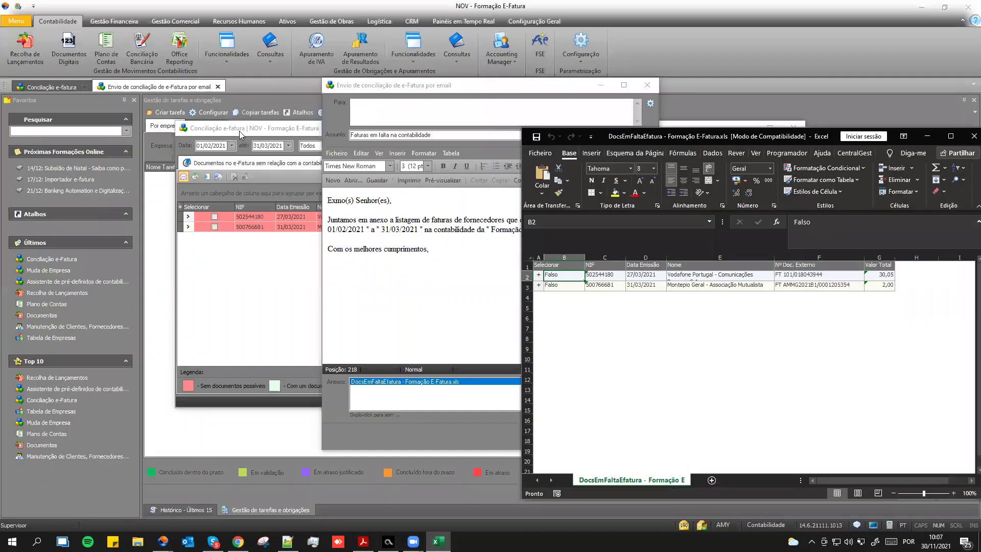
click(647, 85)
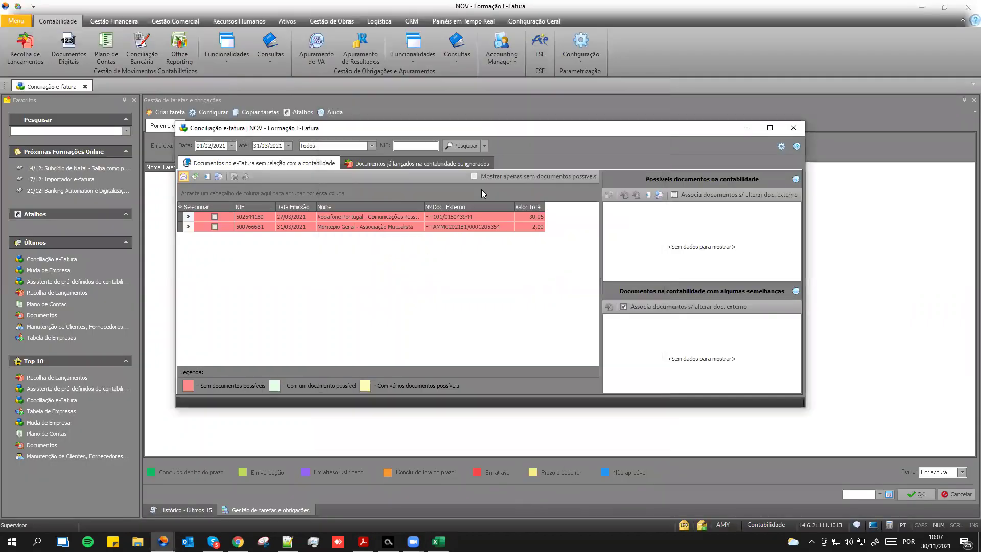
View the available columns and saved view options of the unrelated e-Fatura documents grid, leaving the selection as is.
click(668, 290)
click(179, 209)
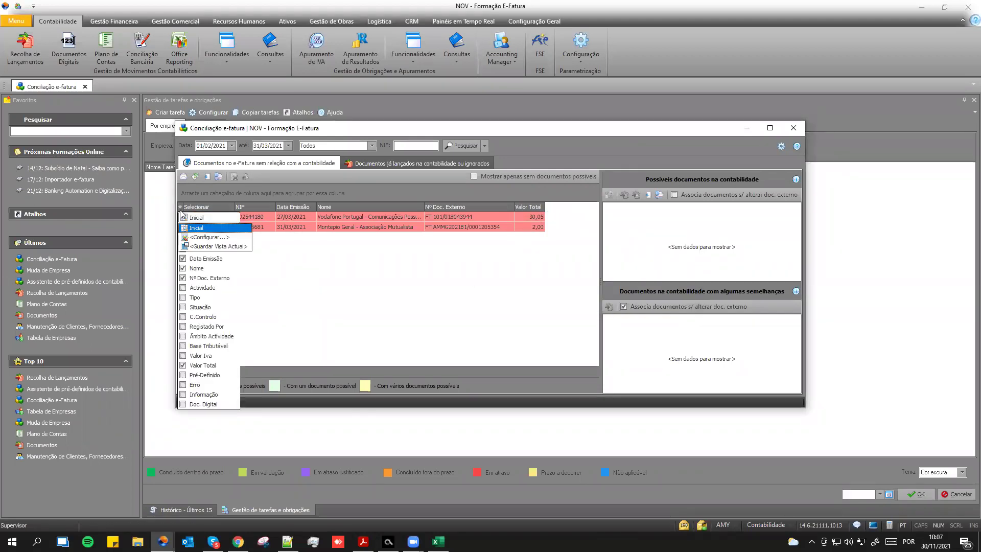
click(324, 351)
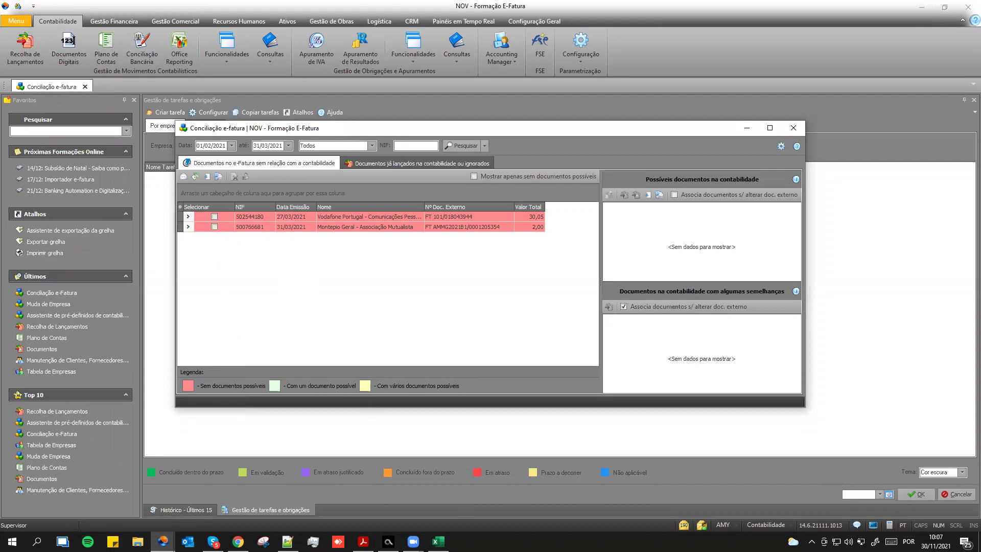
Bring the DocsEmFaltaEfatura spreadsheet to the front and close it together with the Conciliação e-Fatura window.
click(438, 541)
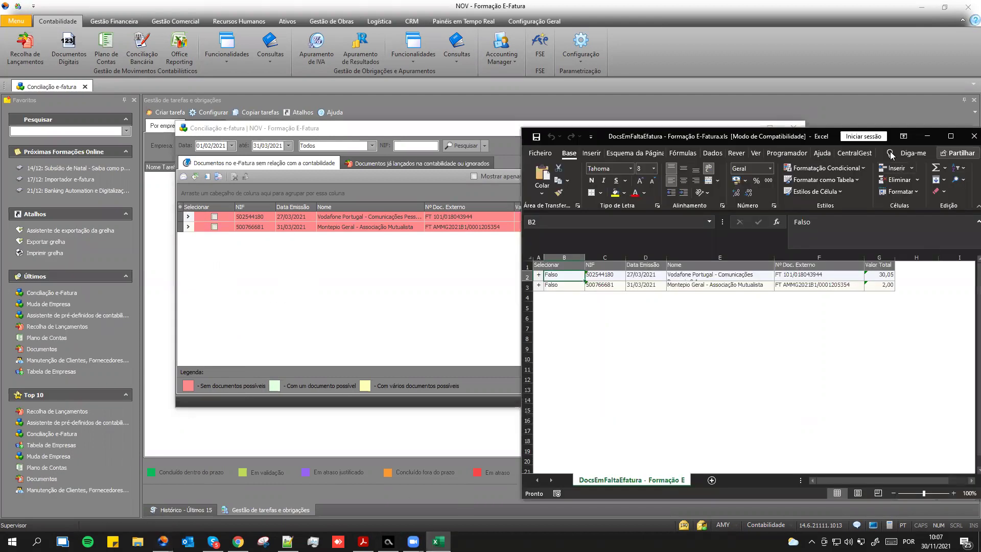
drag(815, 142, 446, 83)
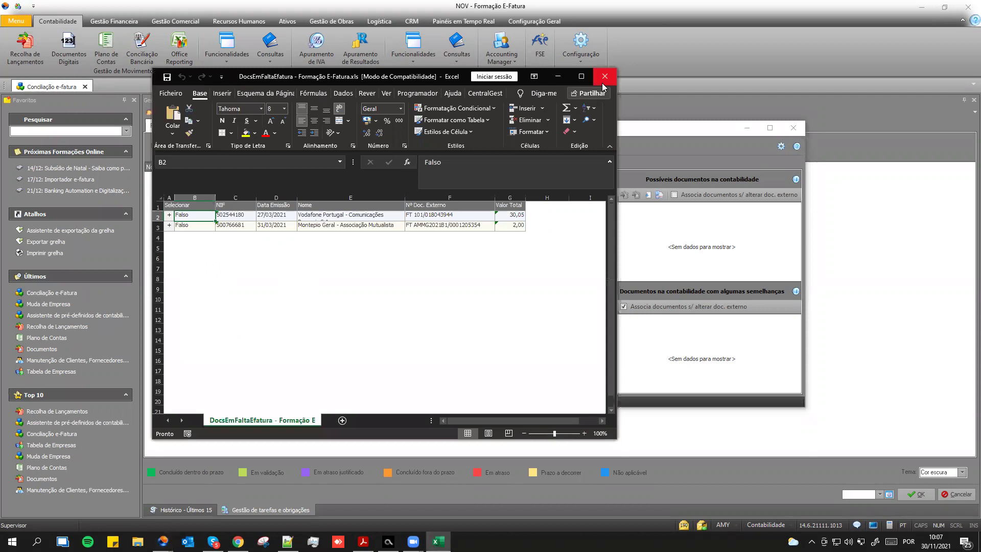
click(603, 81)
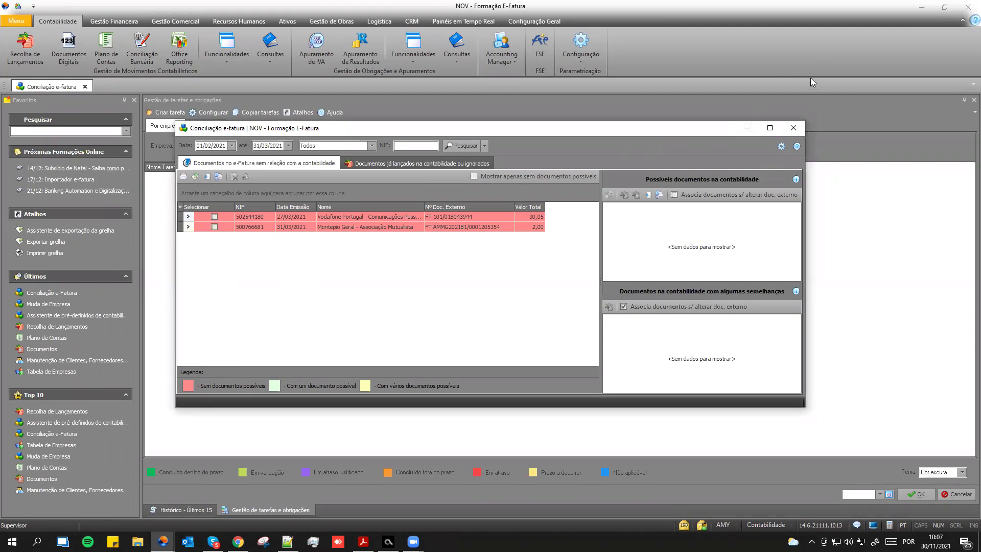
click(799, 131)
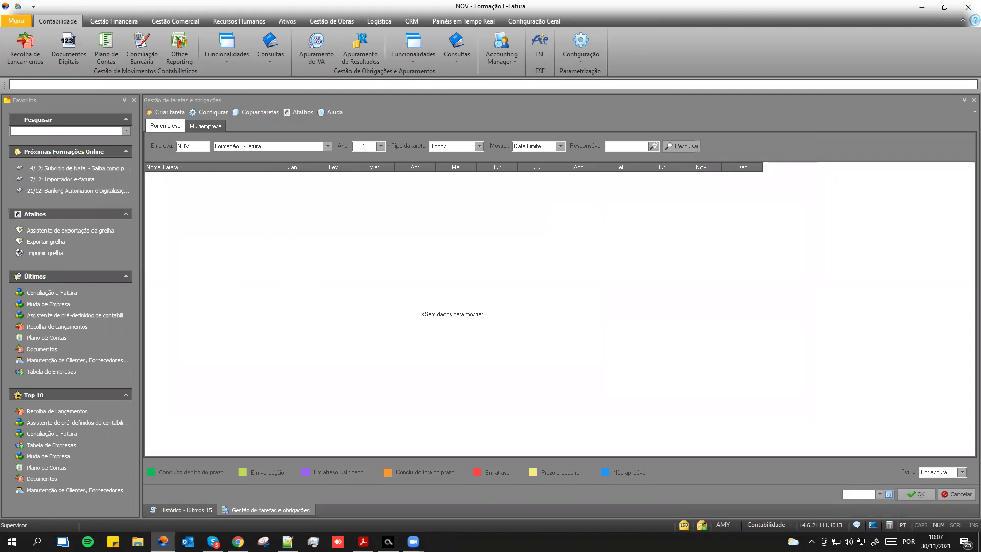